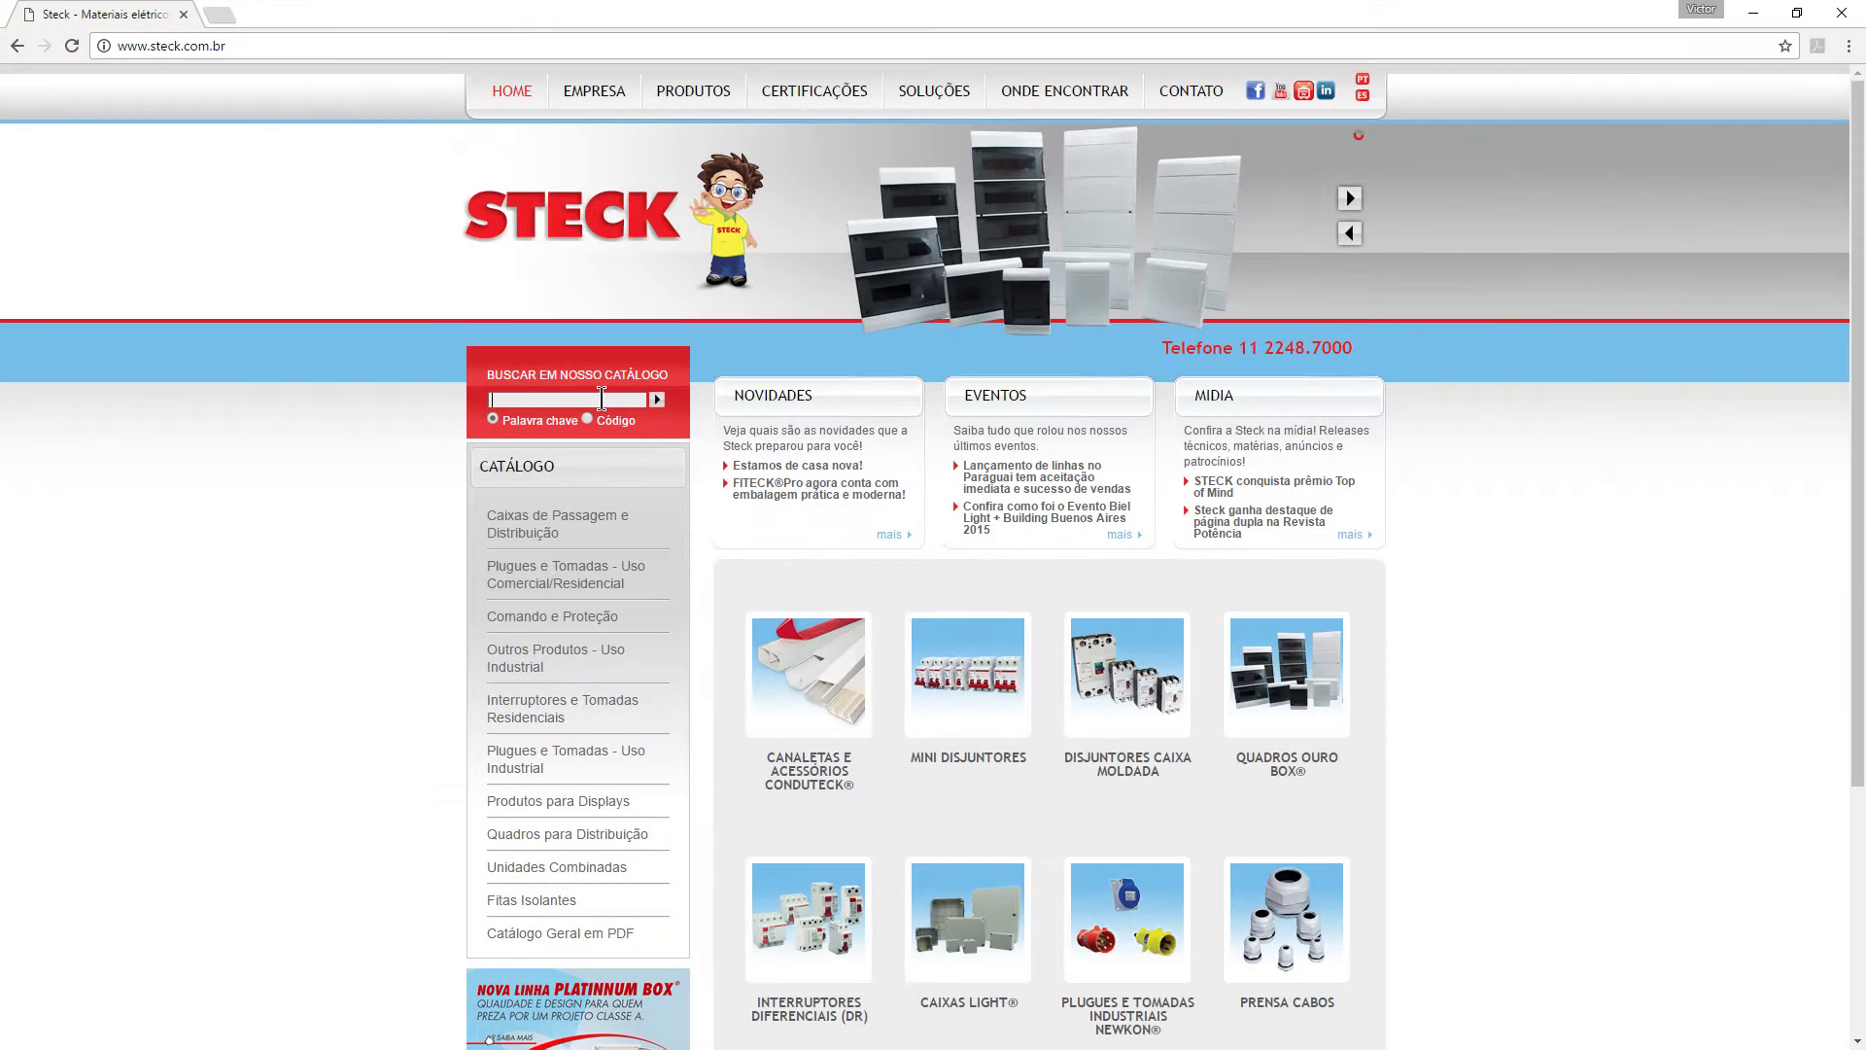
Step: Search the Steck catalogue for SDD61C10 and browse the product page
left_click(602, 399)
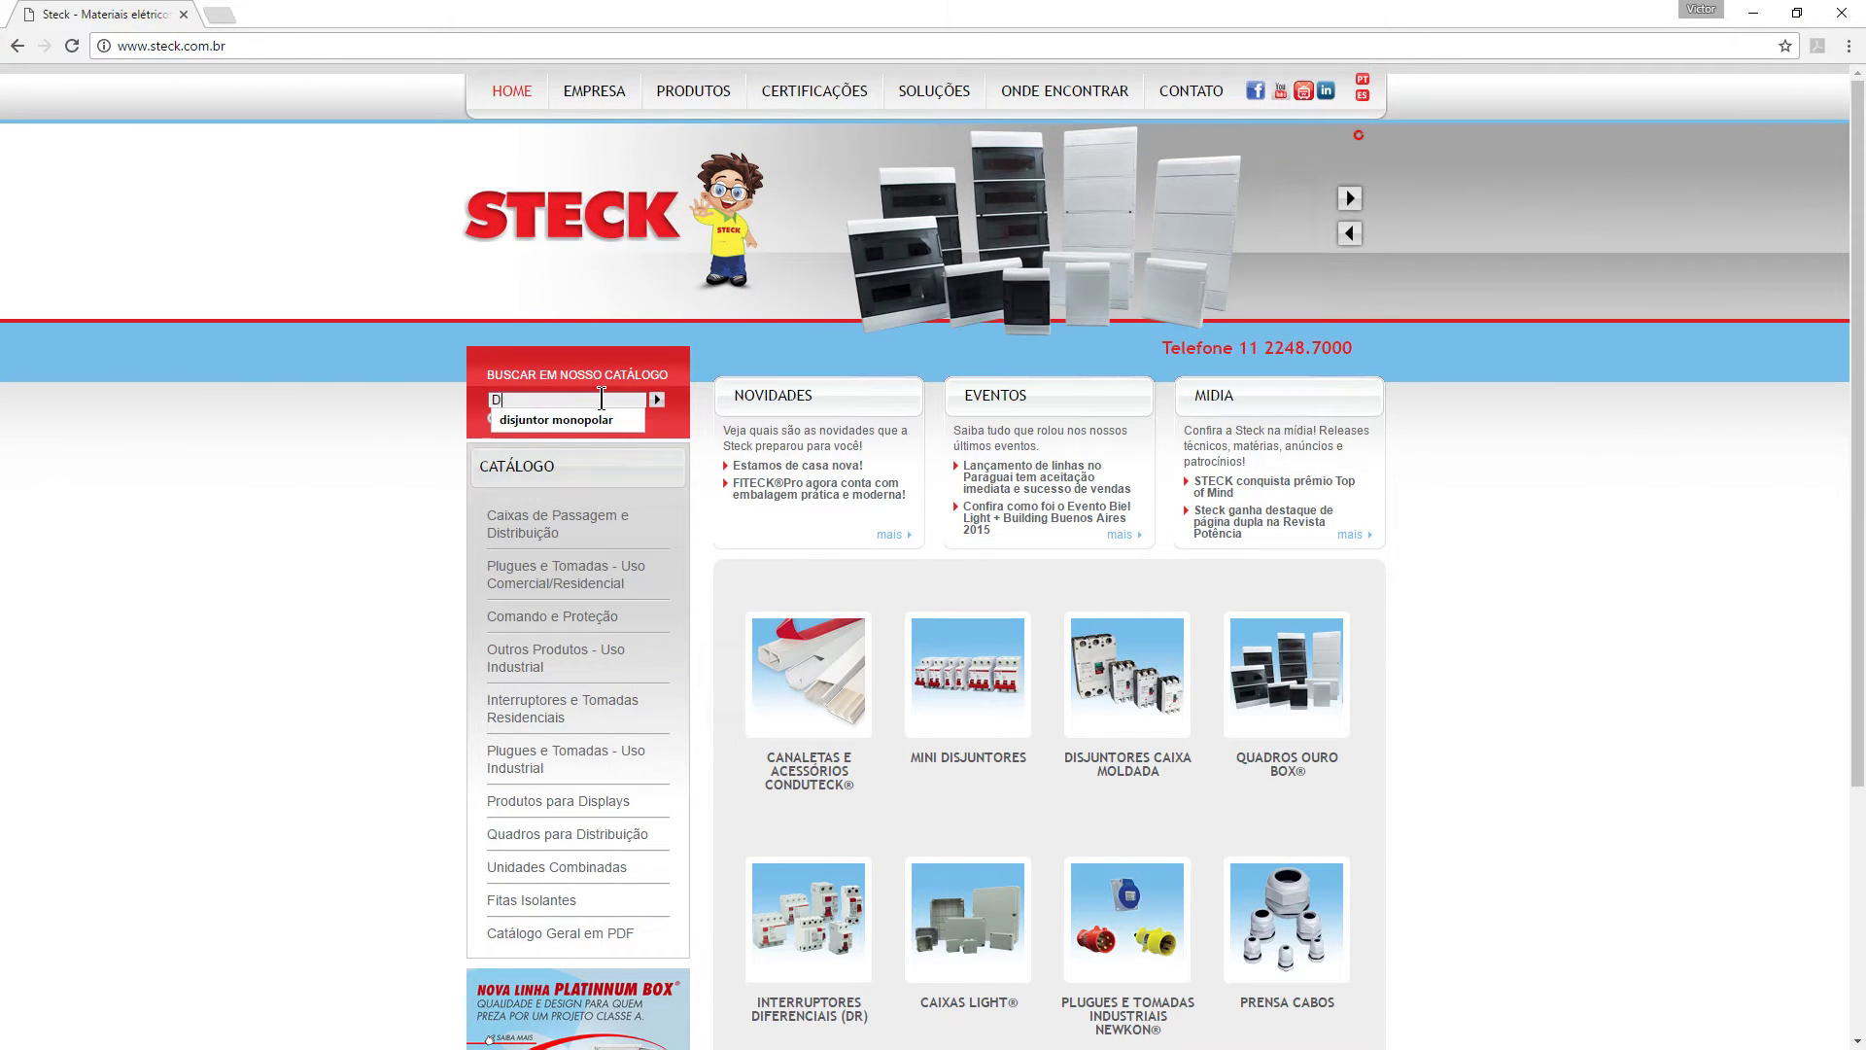
type("SD")
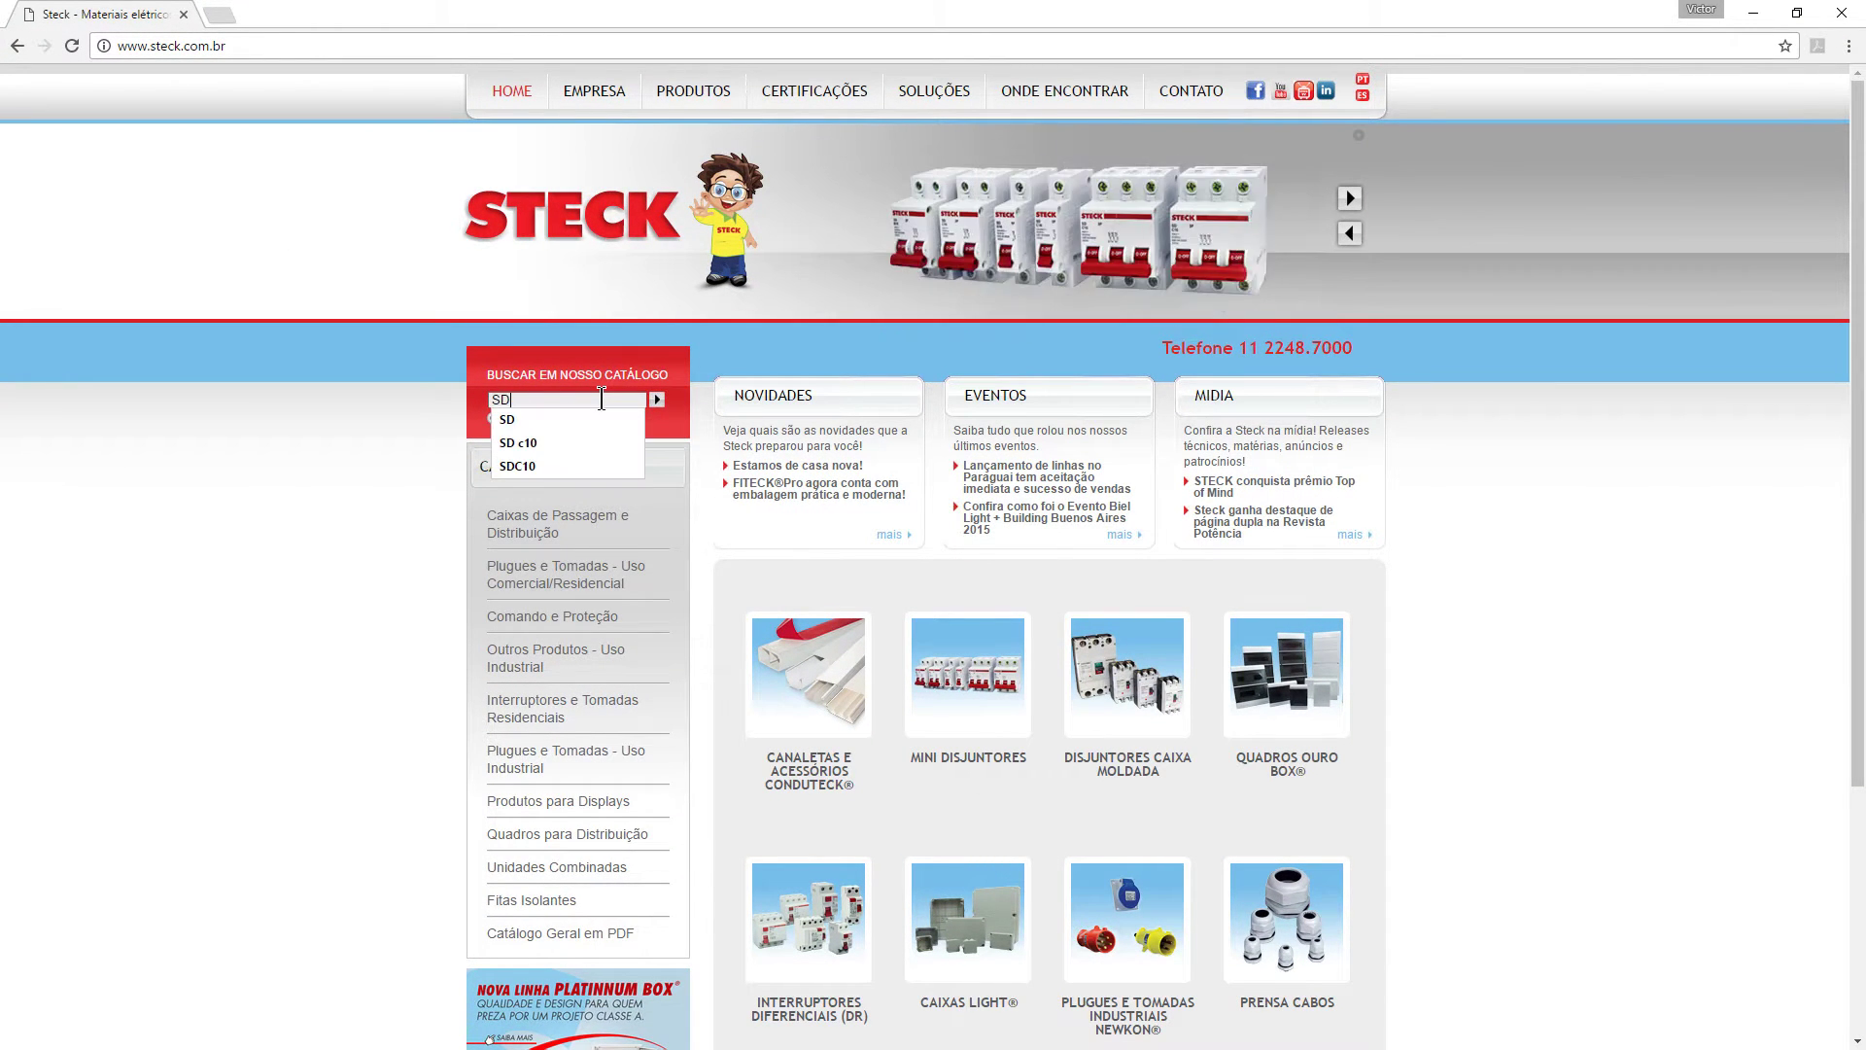
type("D61C10")
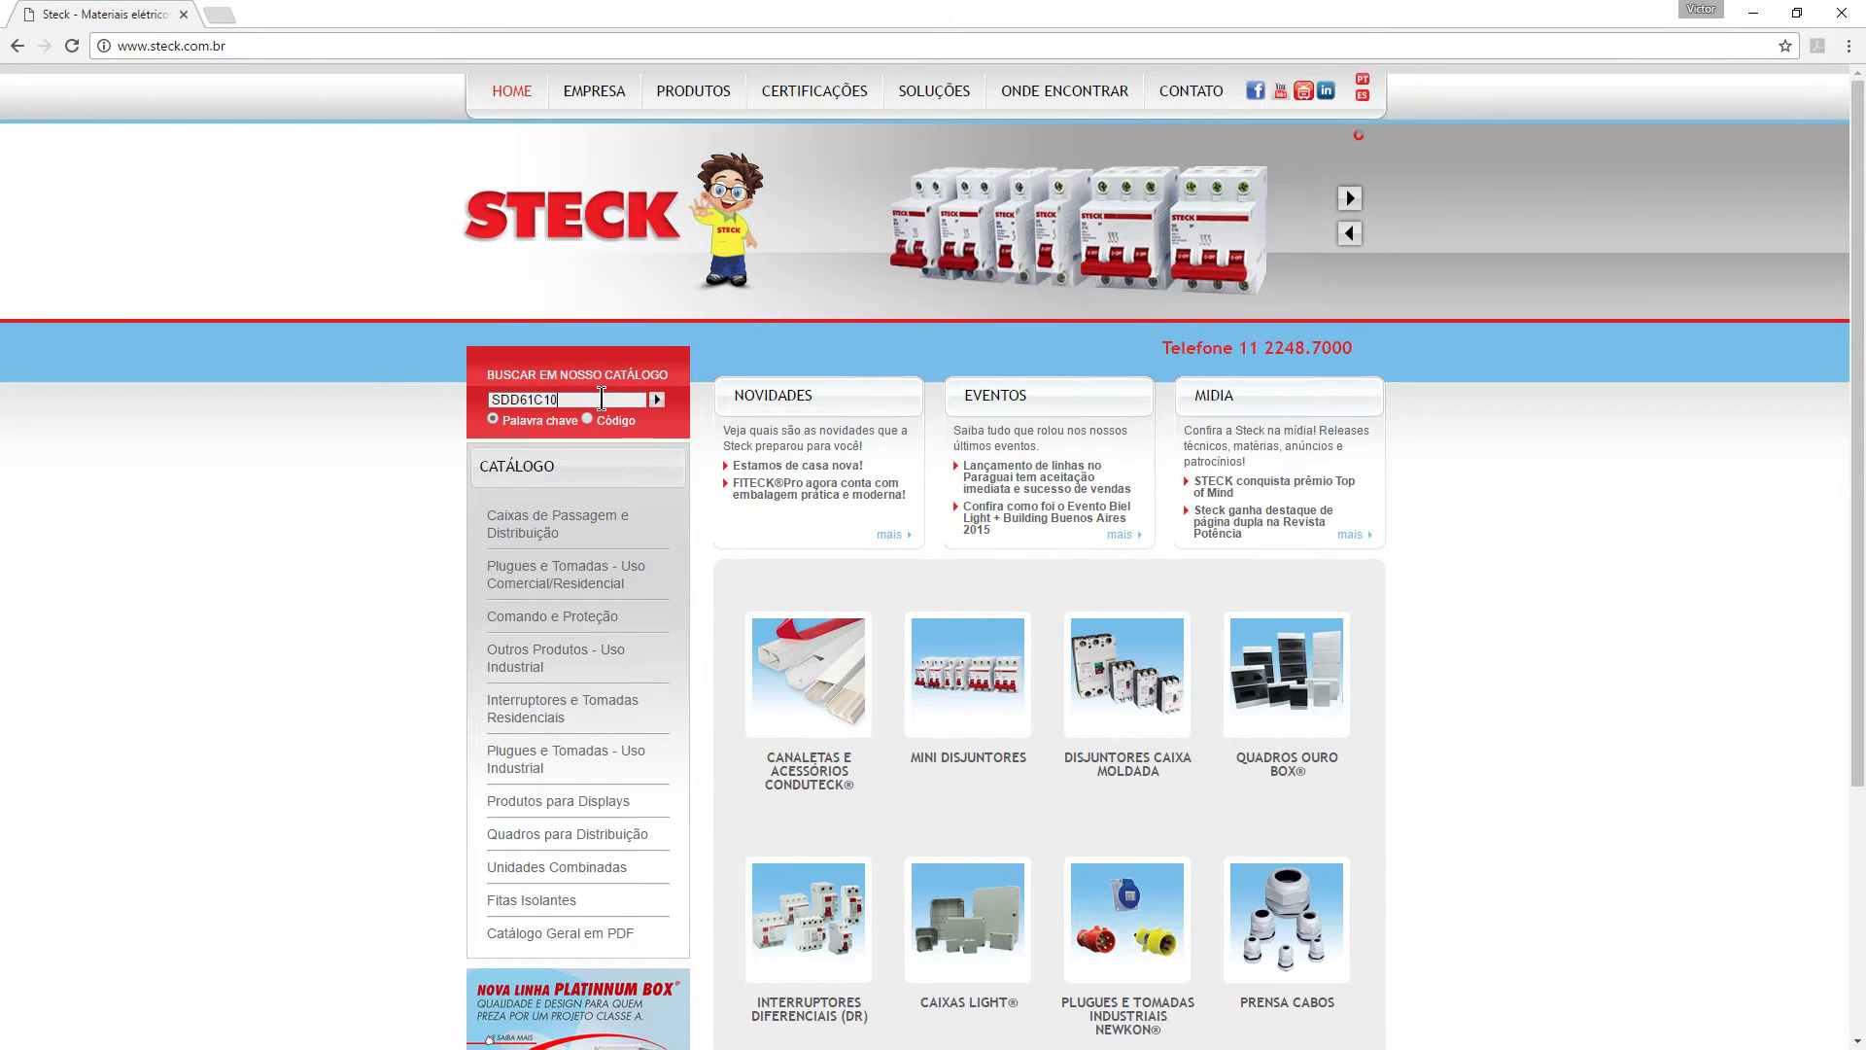
key("Return")
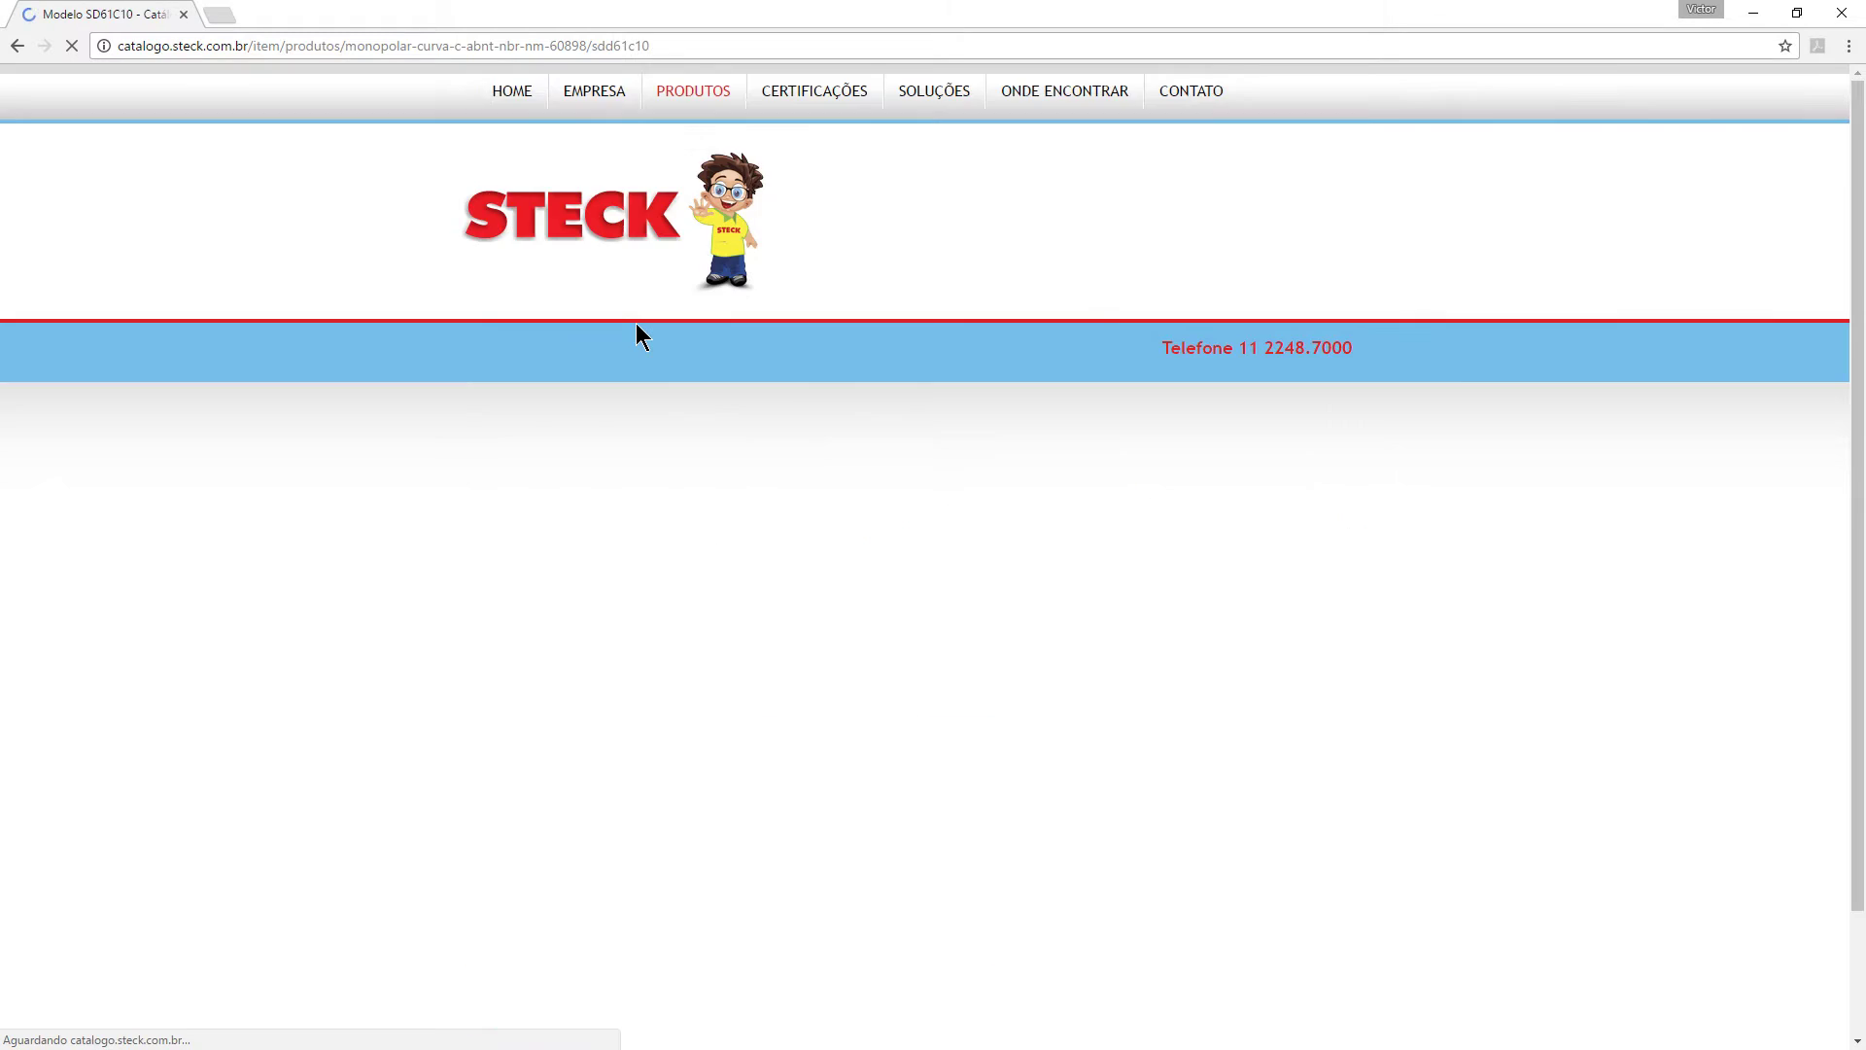
scroll(1006, 547, "down", 1)
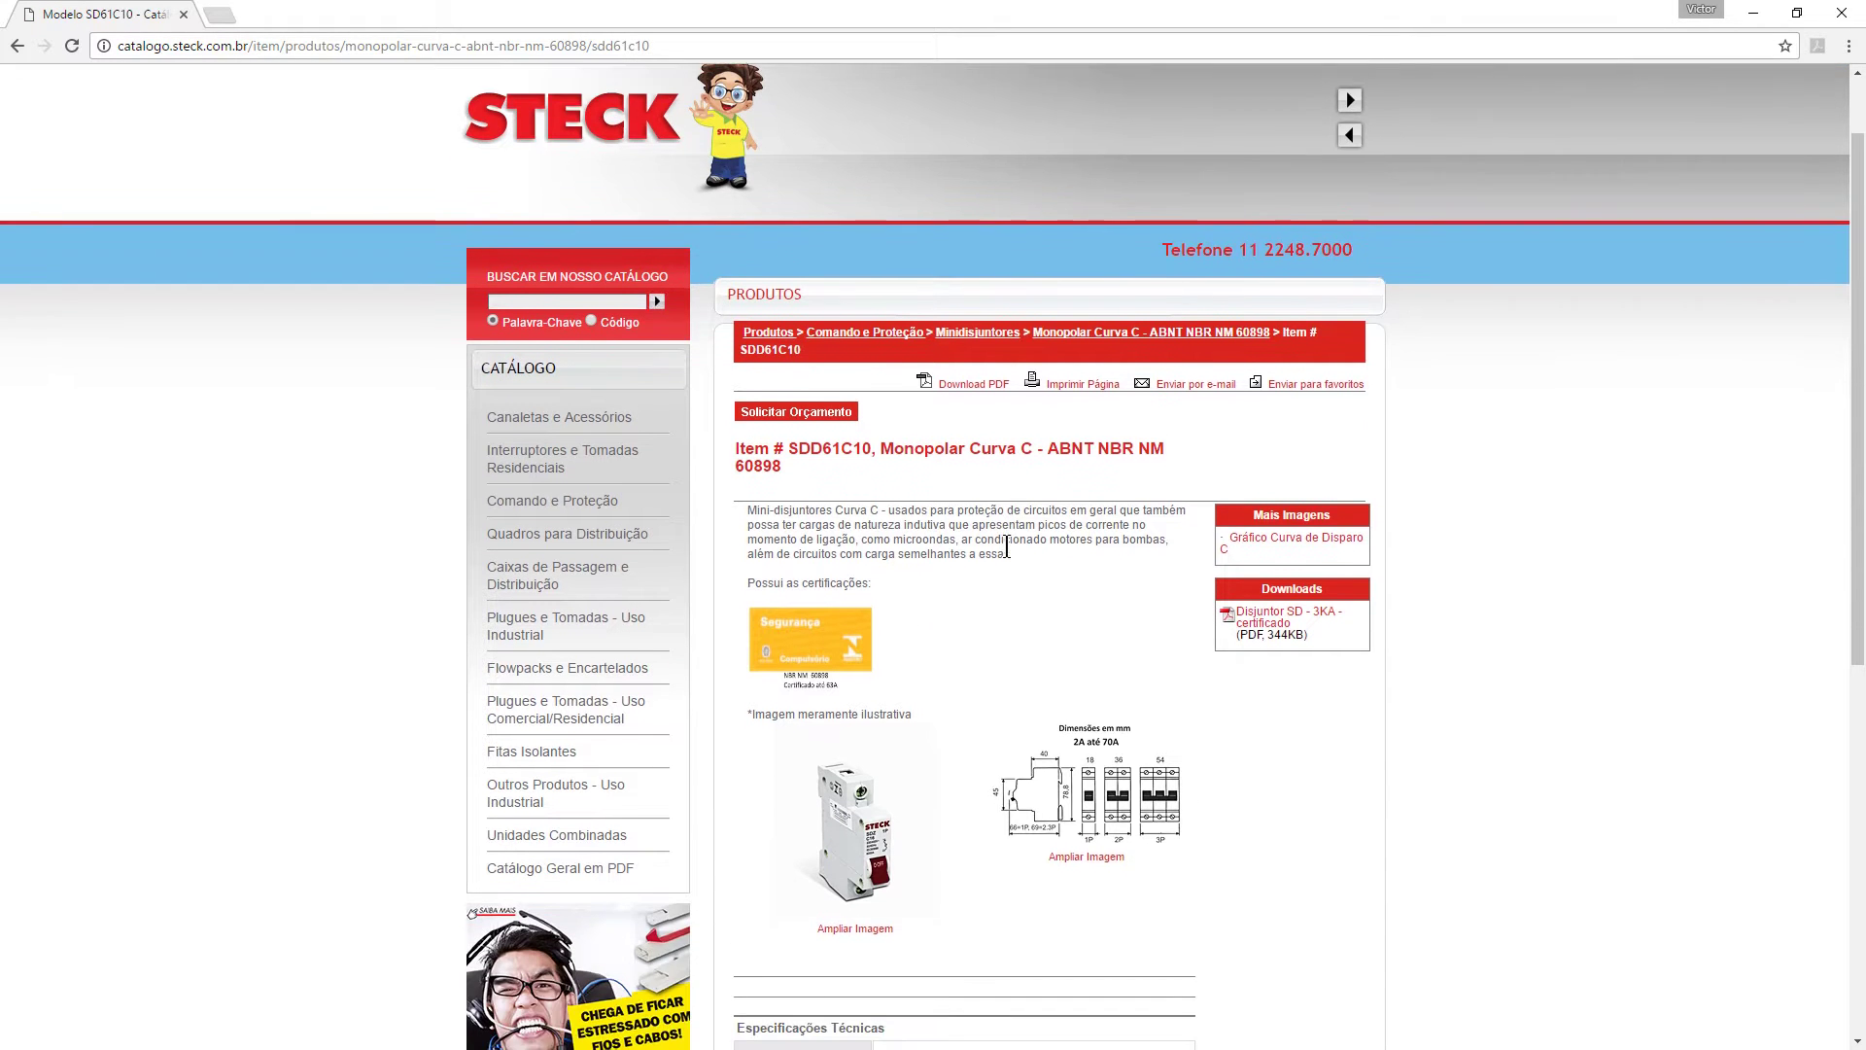
scroll(1007, 550, "down", 3)
scroll(1007, 550, "down", 2)
scroll(1007, 550, "down", 2)
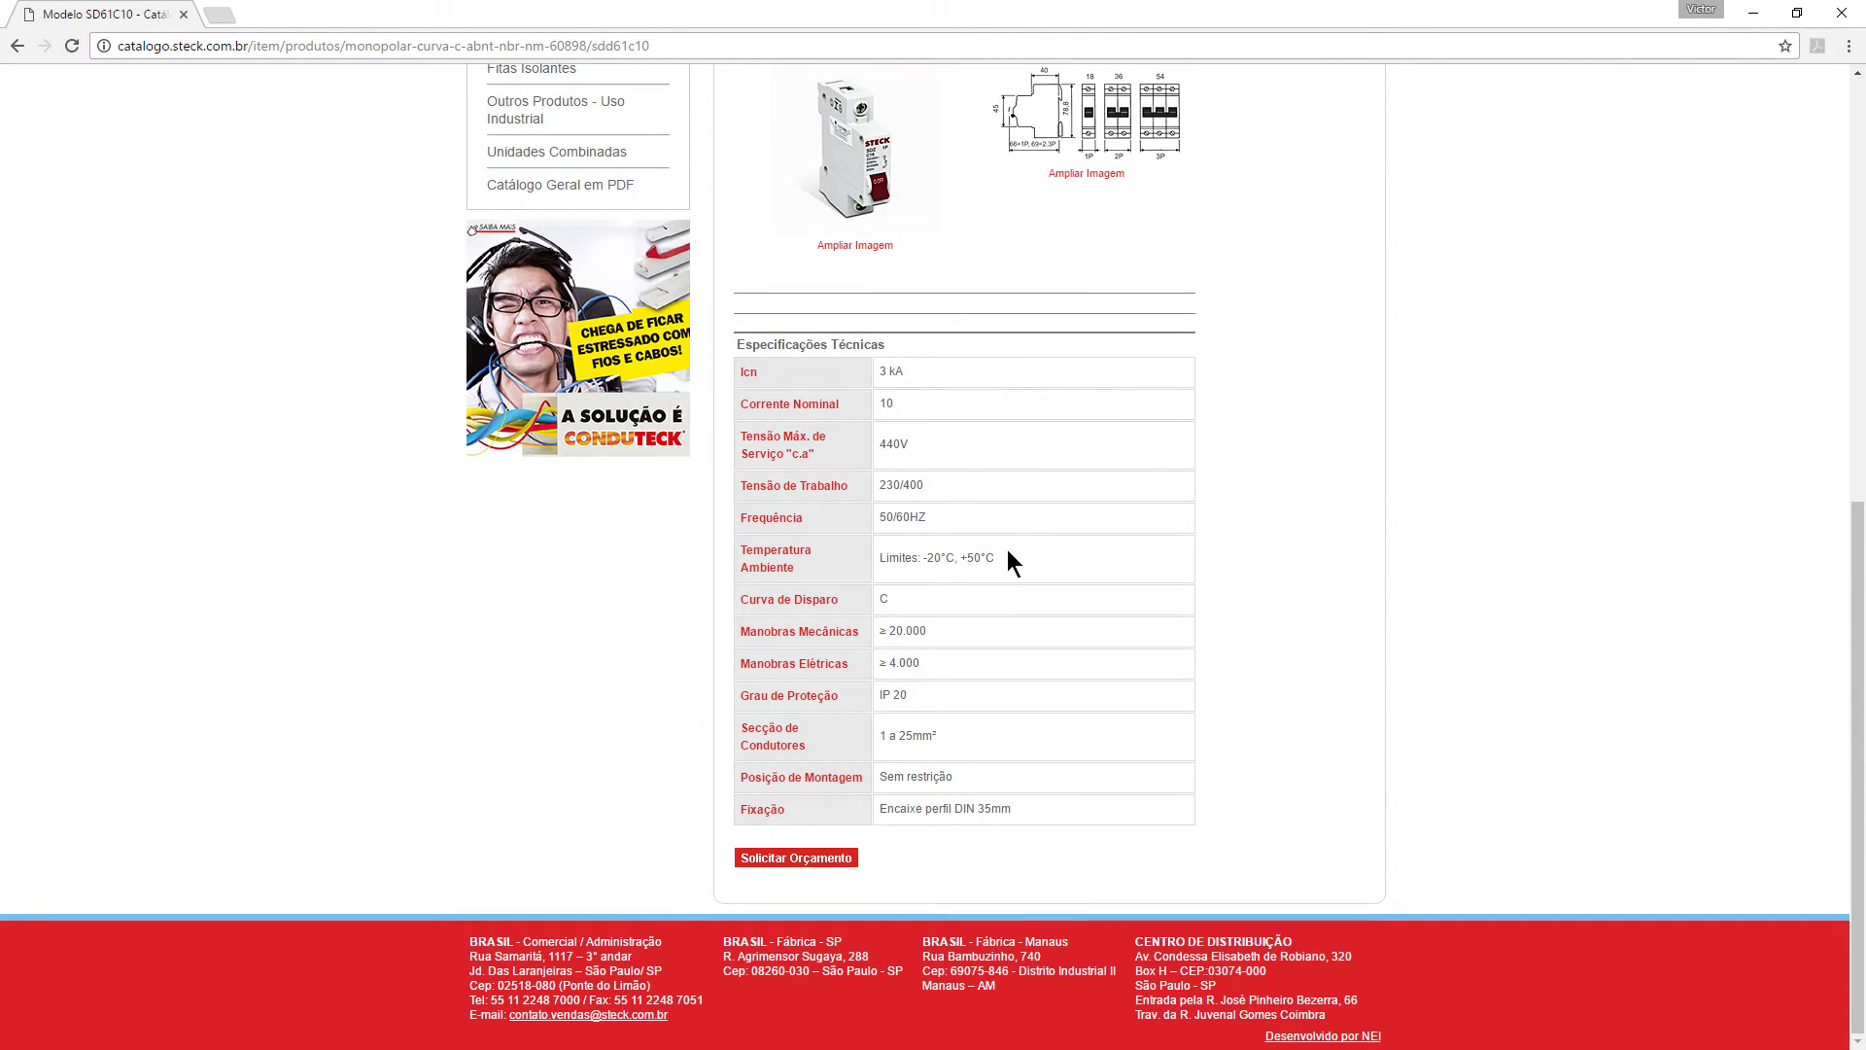
scroll(1007, 550, "up", 1)
scroll(1007, 550, "up", 1)
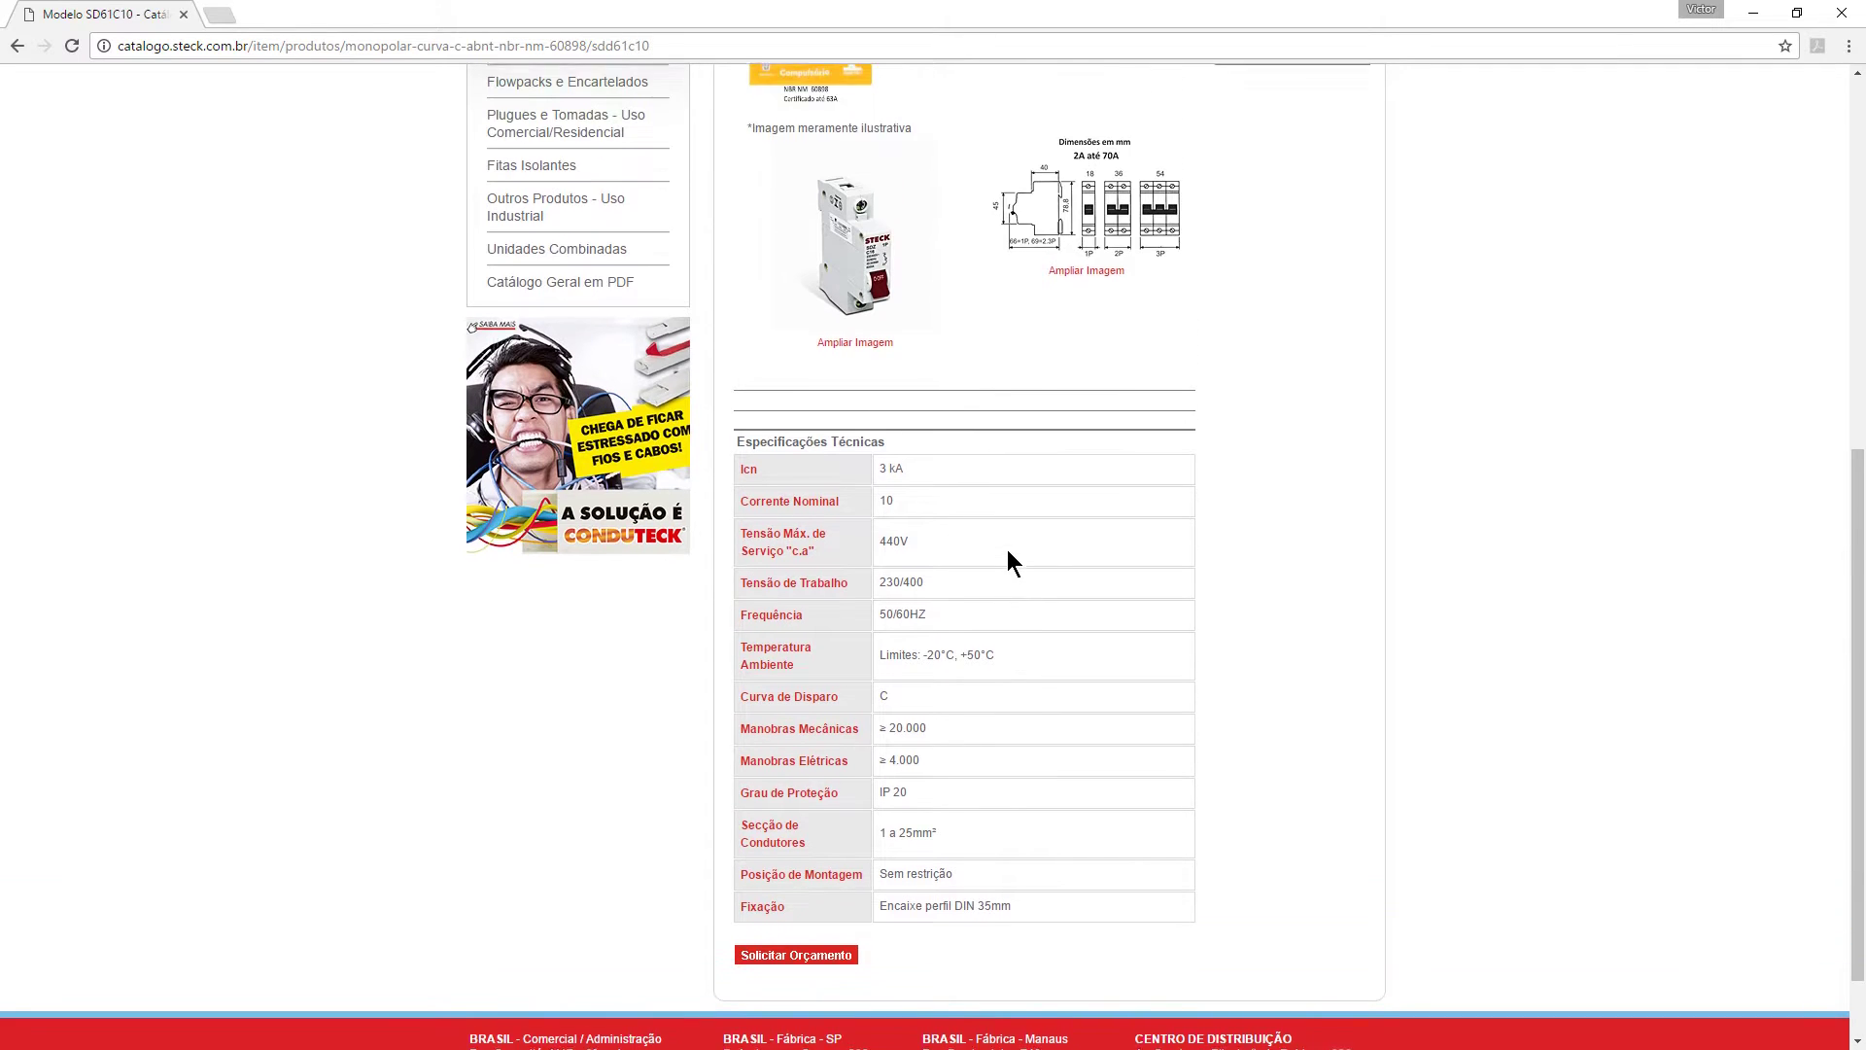
scroll(1007, 550, "up", 2)
scroll(1006, 550, "up", 1)
Step: View the enlarged dimensions diagram, then scroll down to the Especificações Técnicas table
left_click(1084, 658)
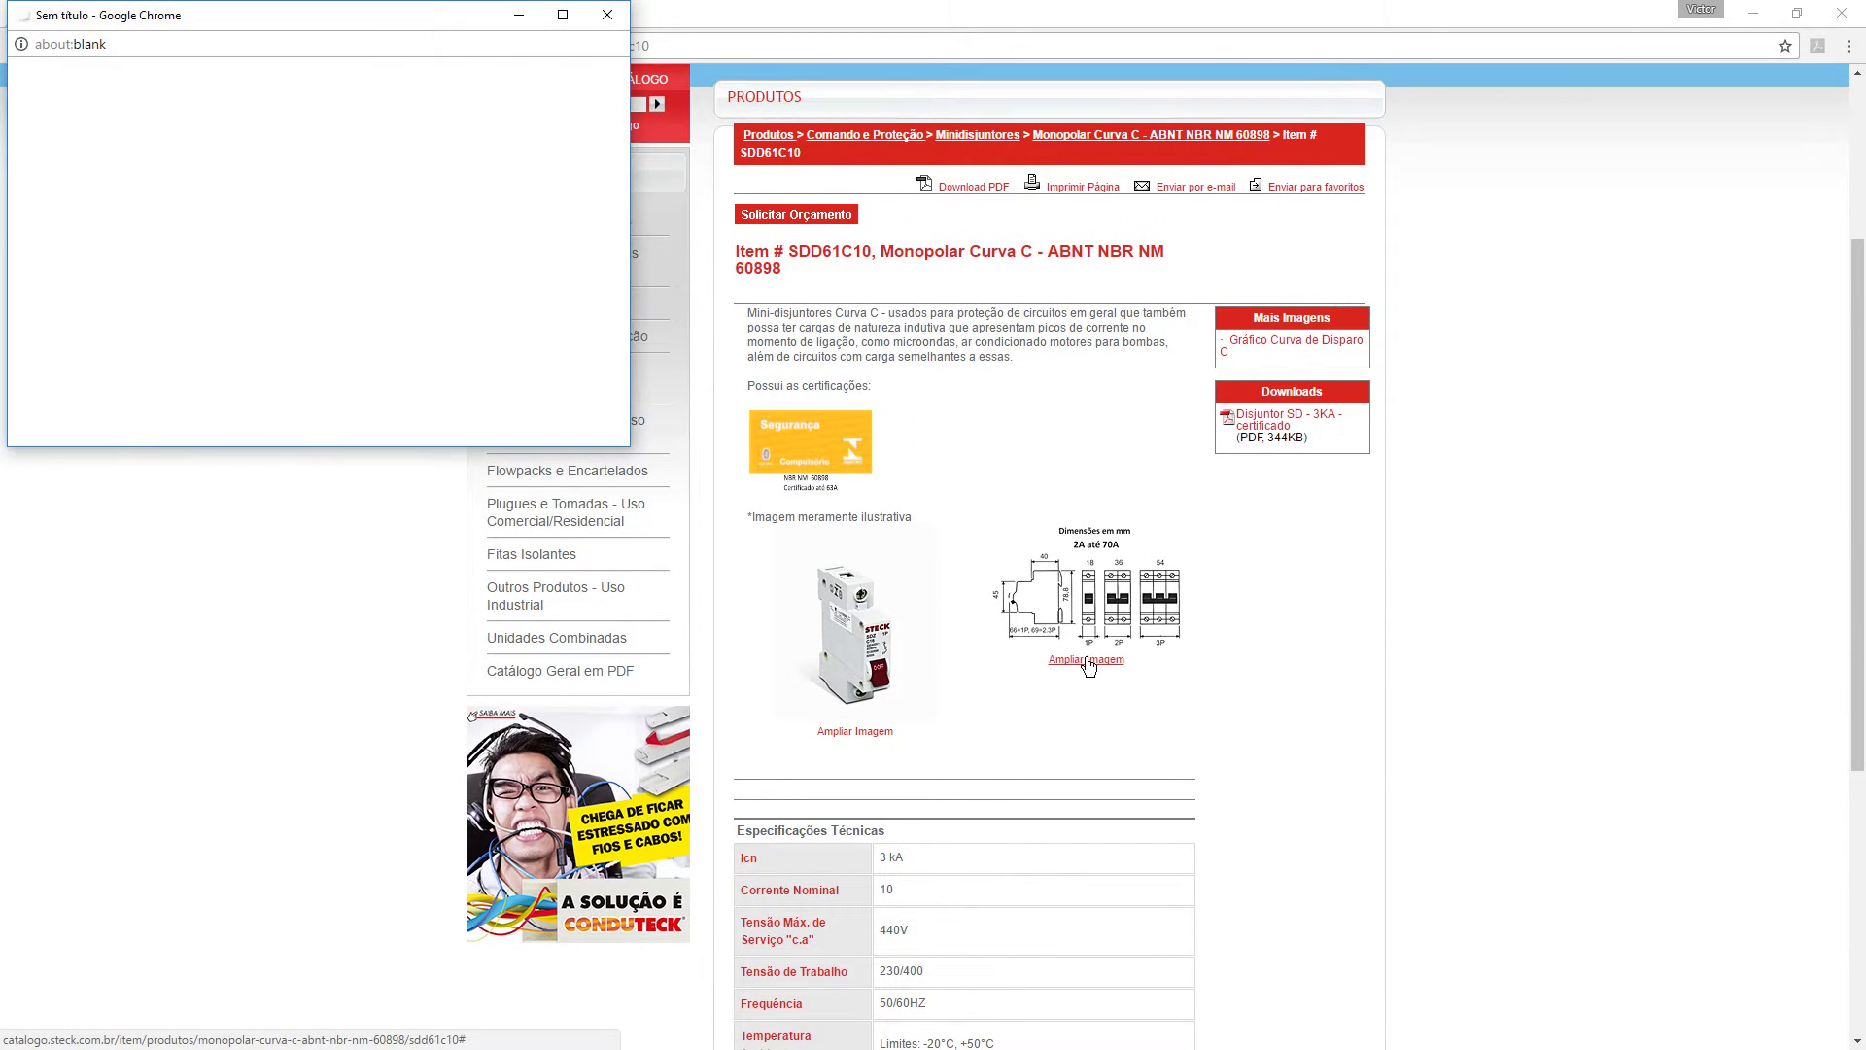
mouse_move(406, 20)
left_mouse_down()
mouse_move(786, 112)
mouse_move(1410, 149)
left_mouse_up()
scroll(1519, 275, "down", 3)
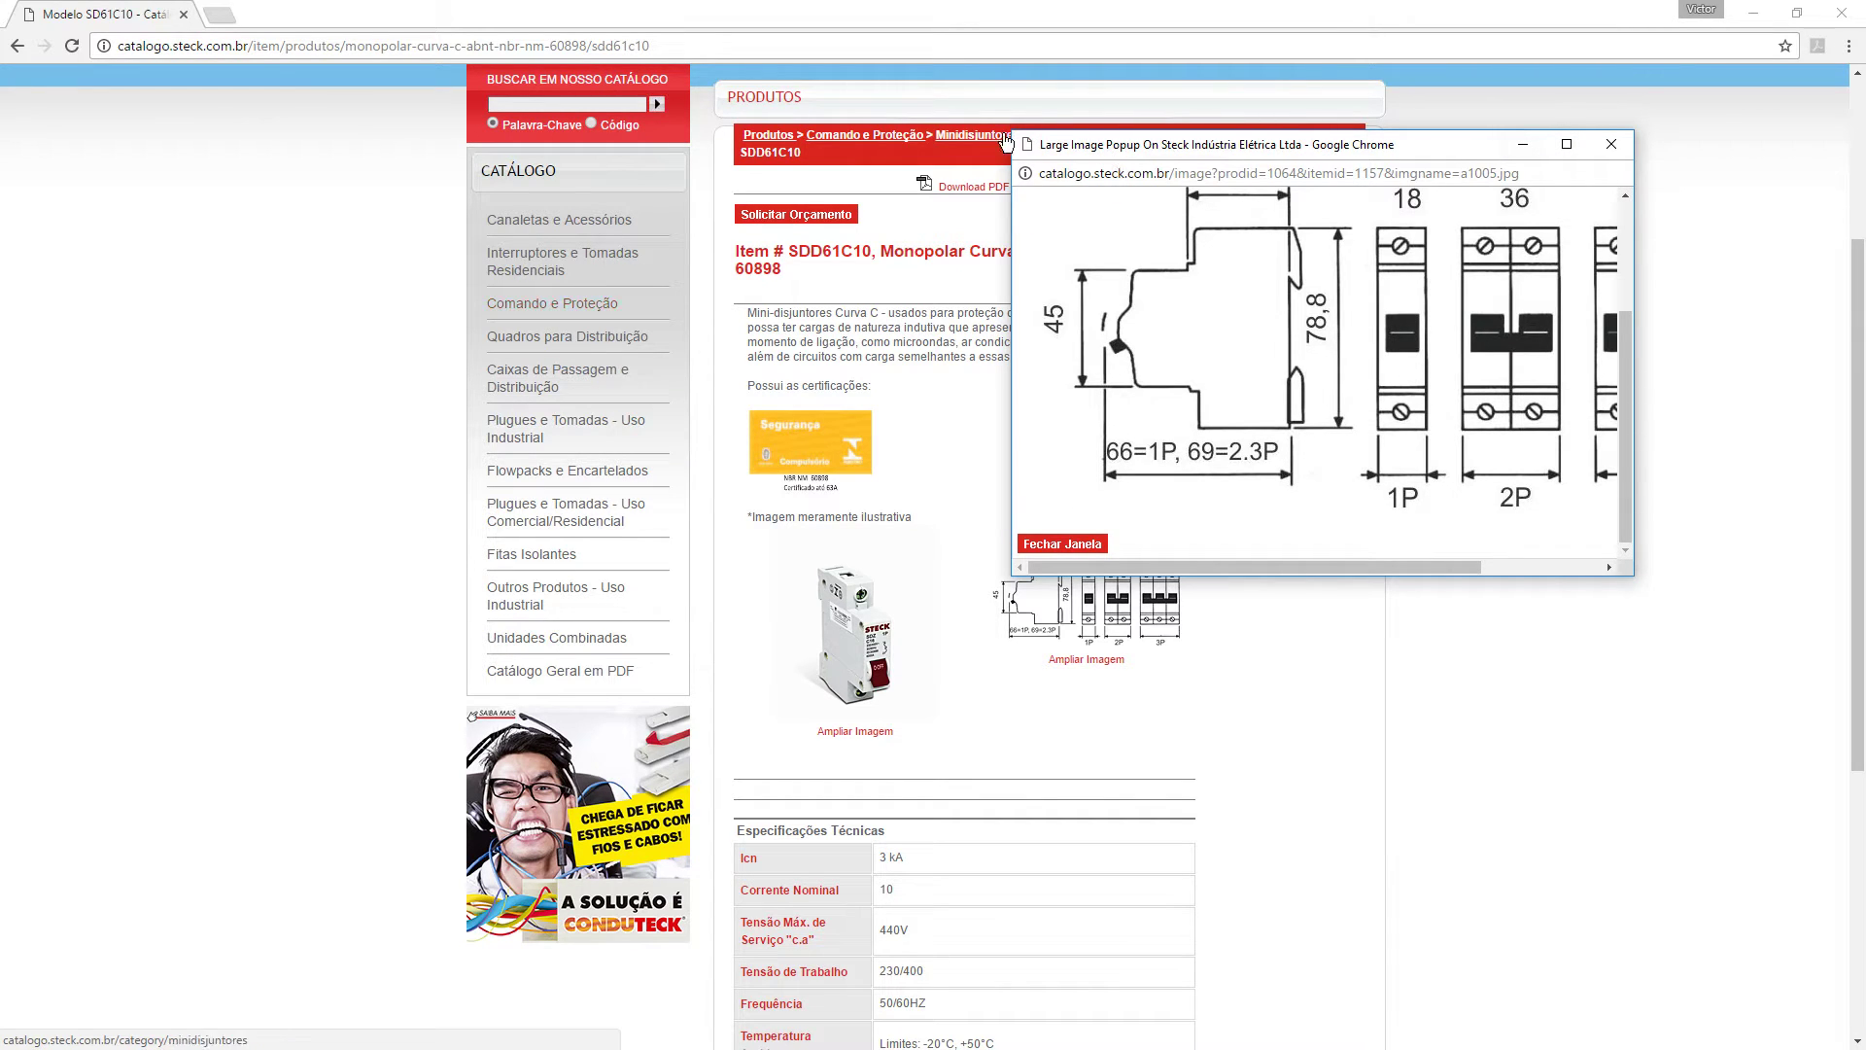
left_click_drag(1013, 132, 798, 17)
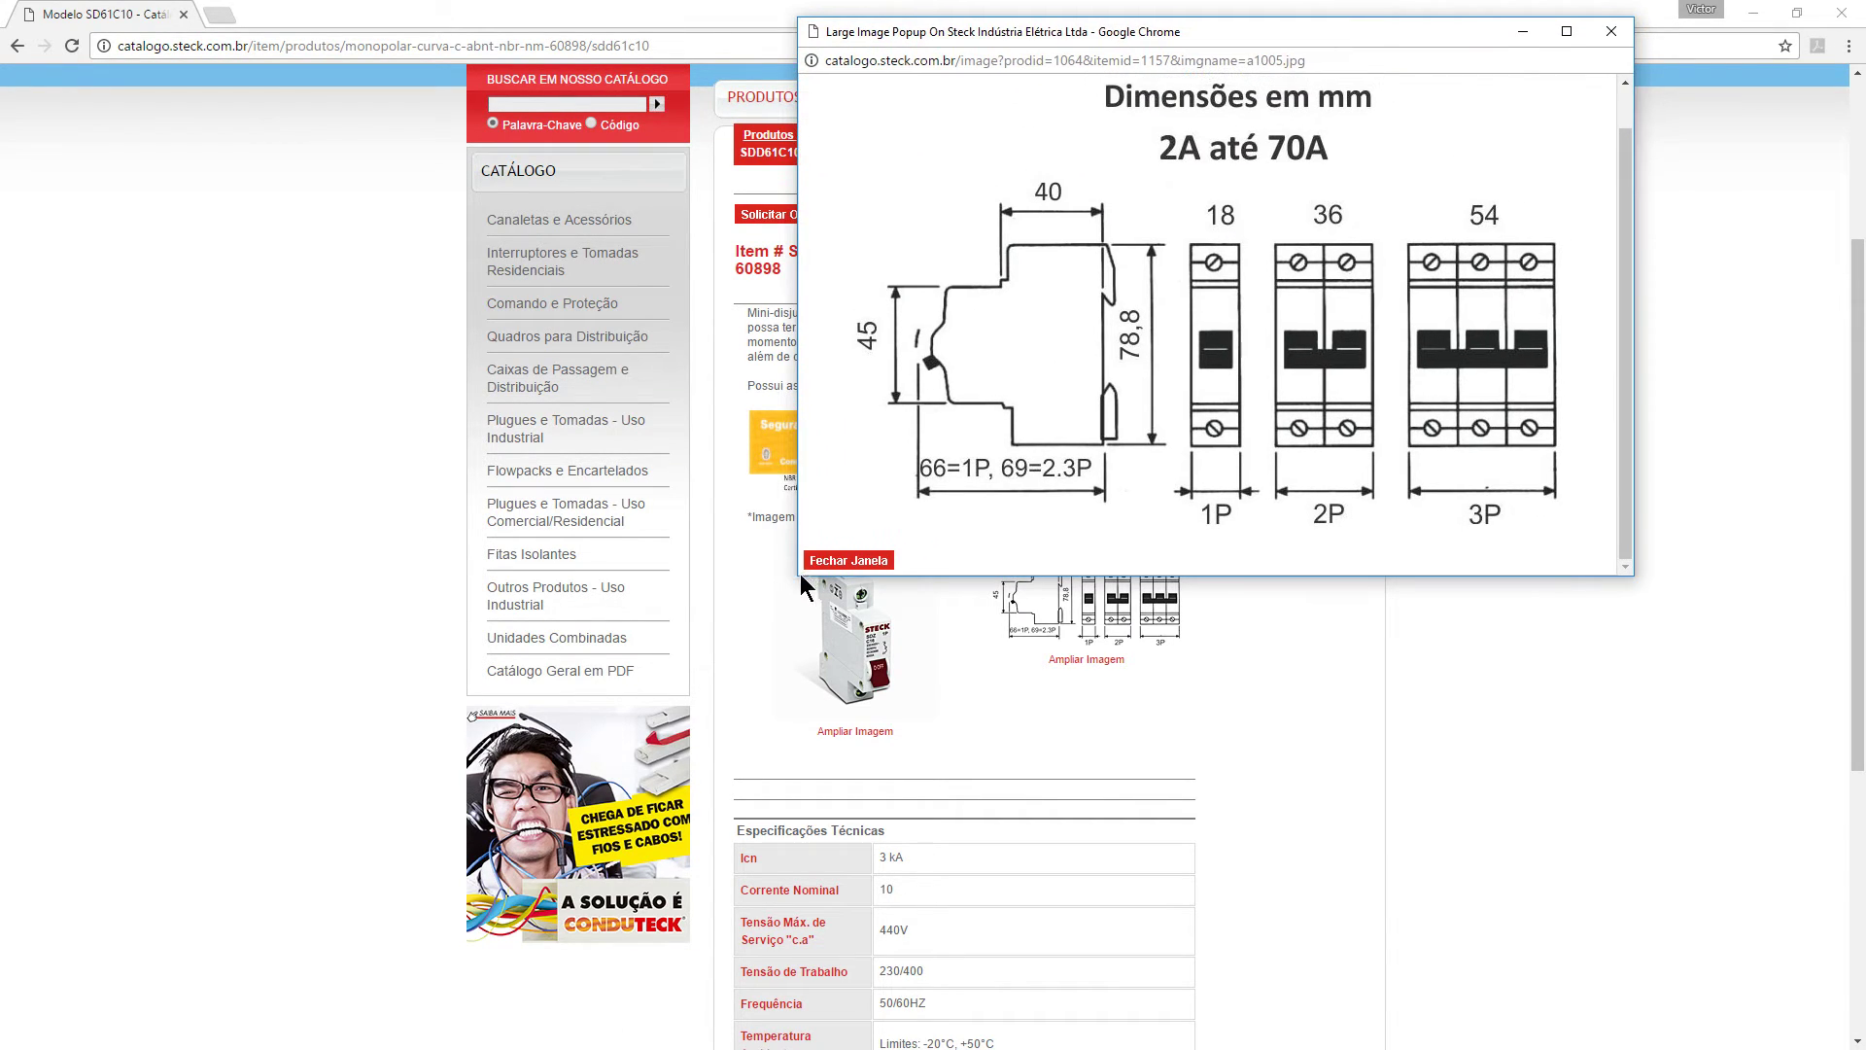
left_click_drag(1634, 576, 1761, 778)
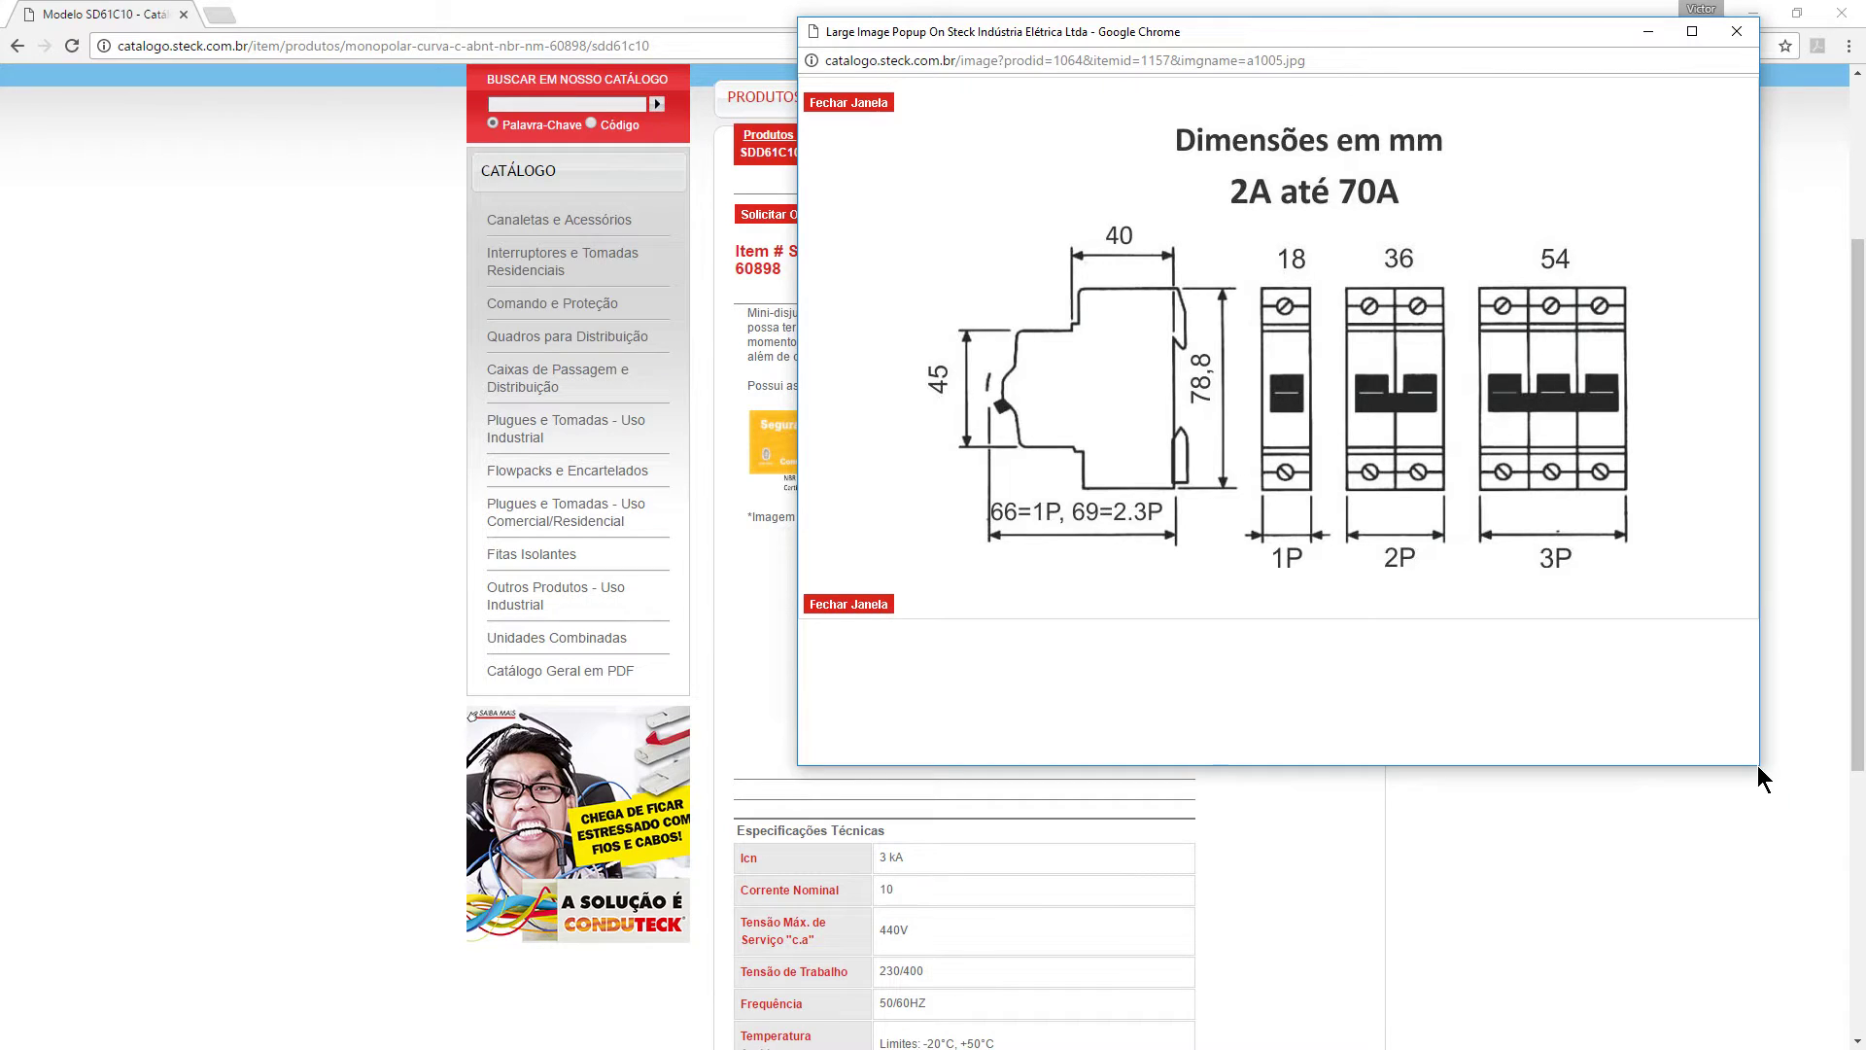
left_click(1737, 31)
scroll(868, 636, "down", 2)
scroll(875, 647, "down", 2)
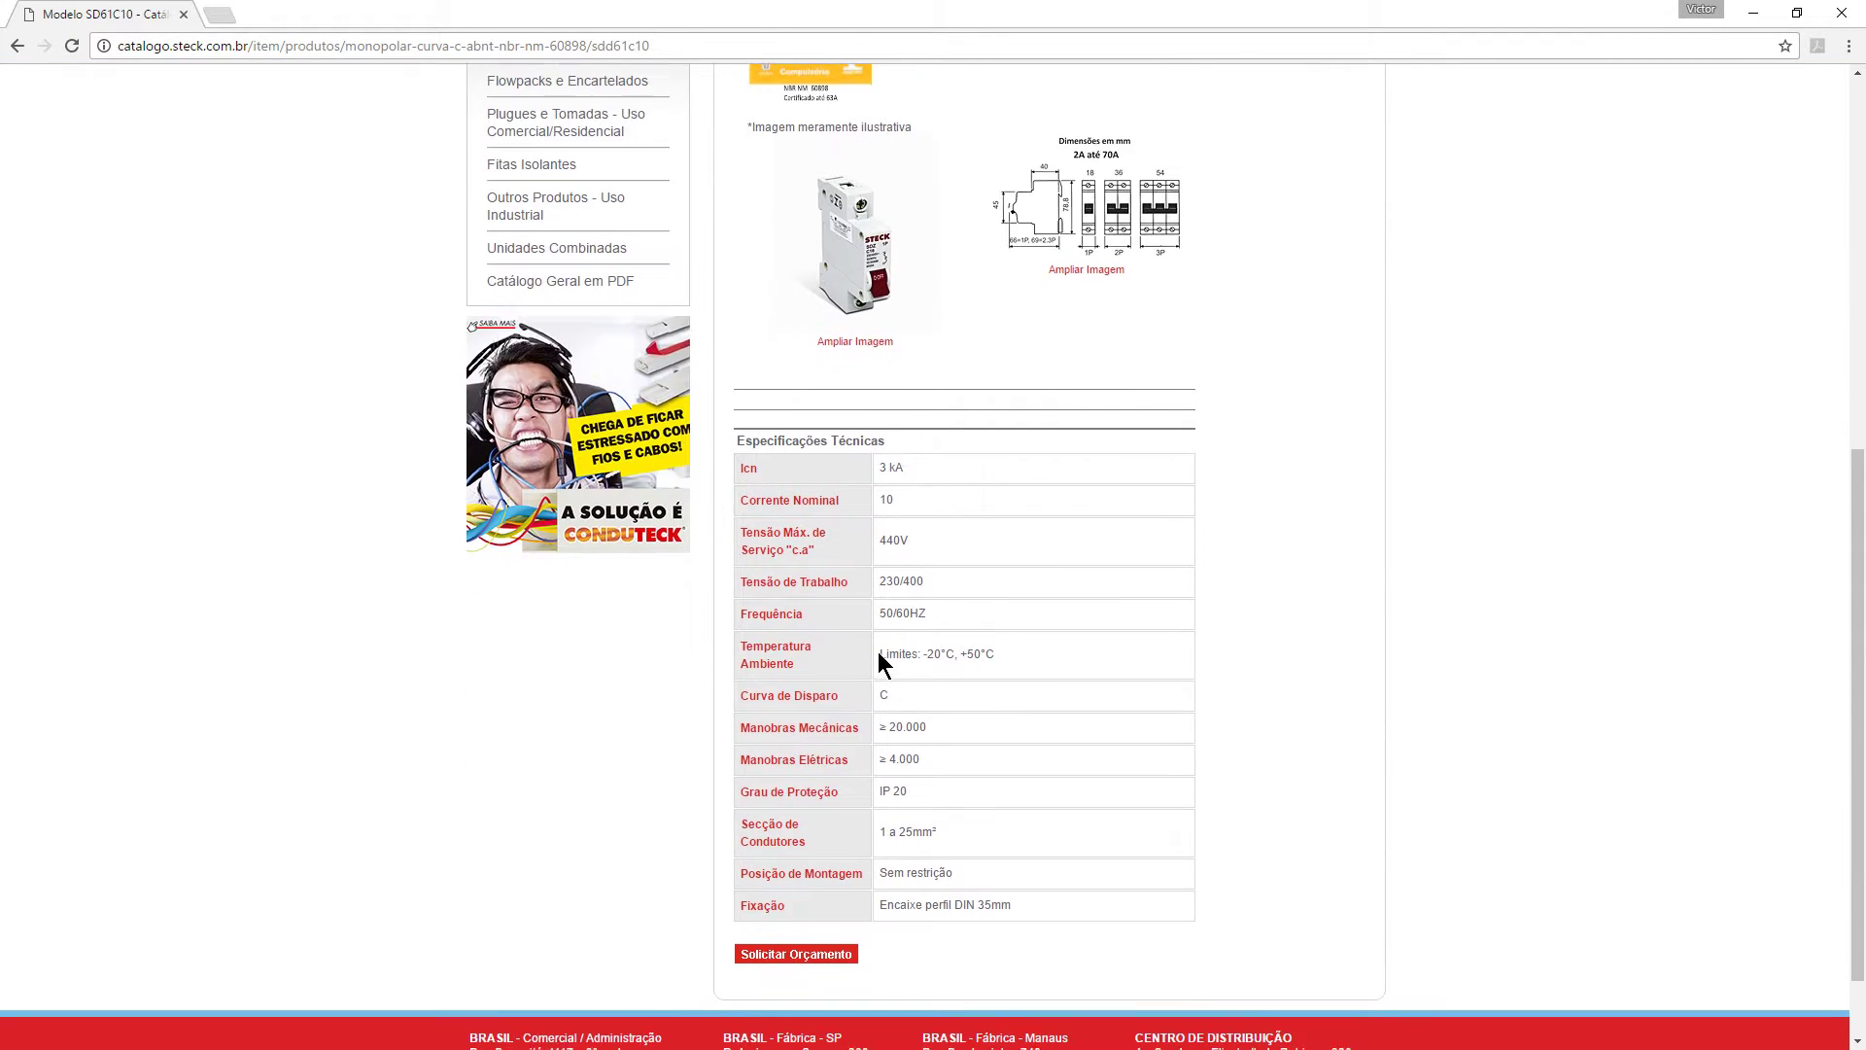
scroll(884, 656, "down", 1)
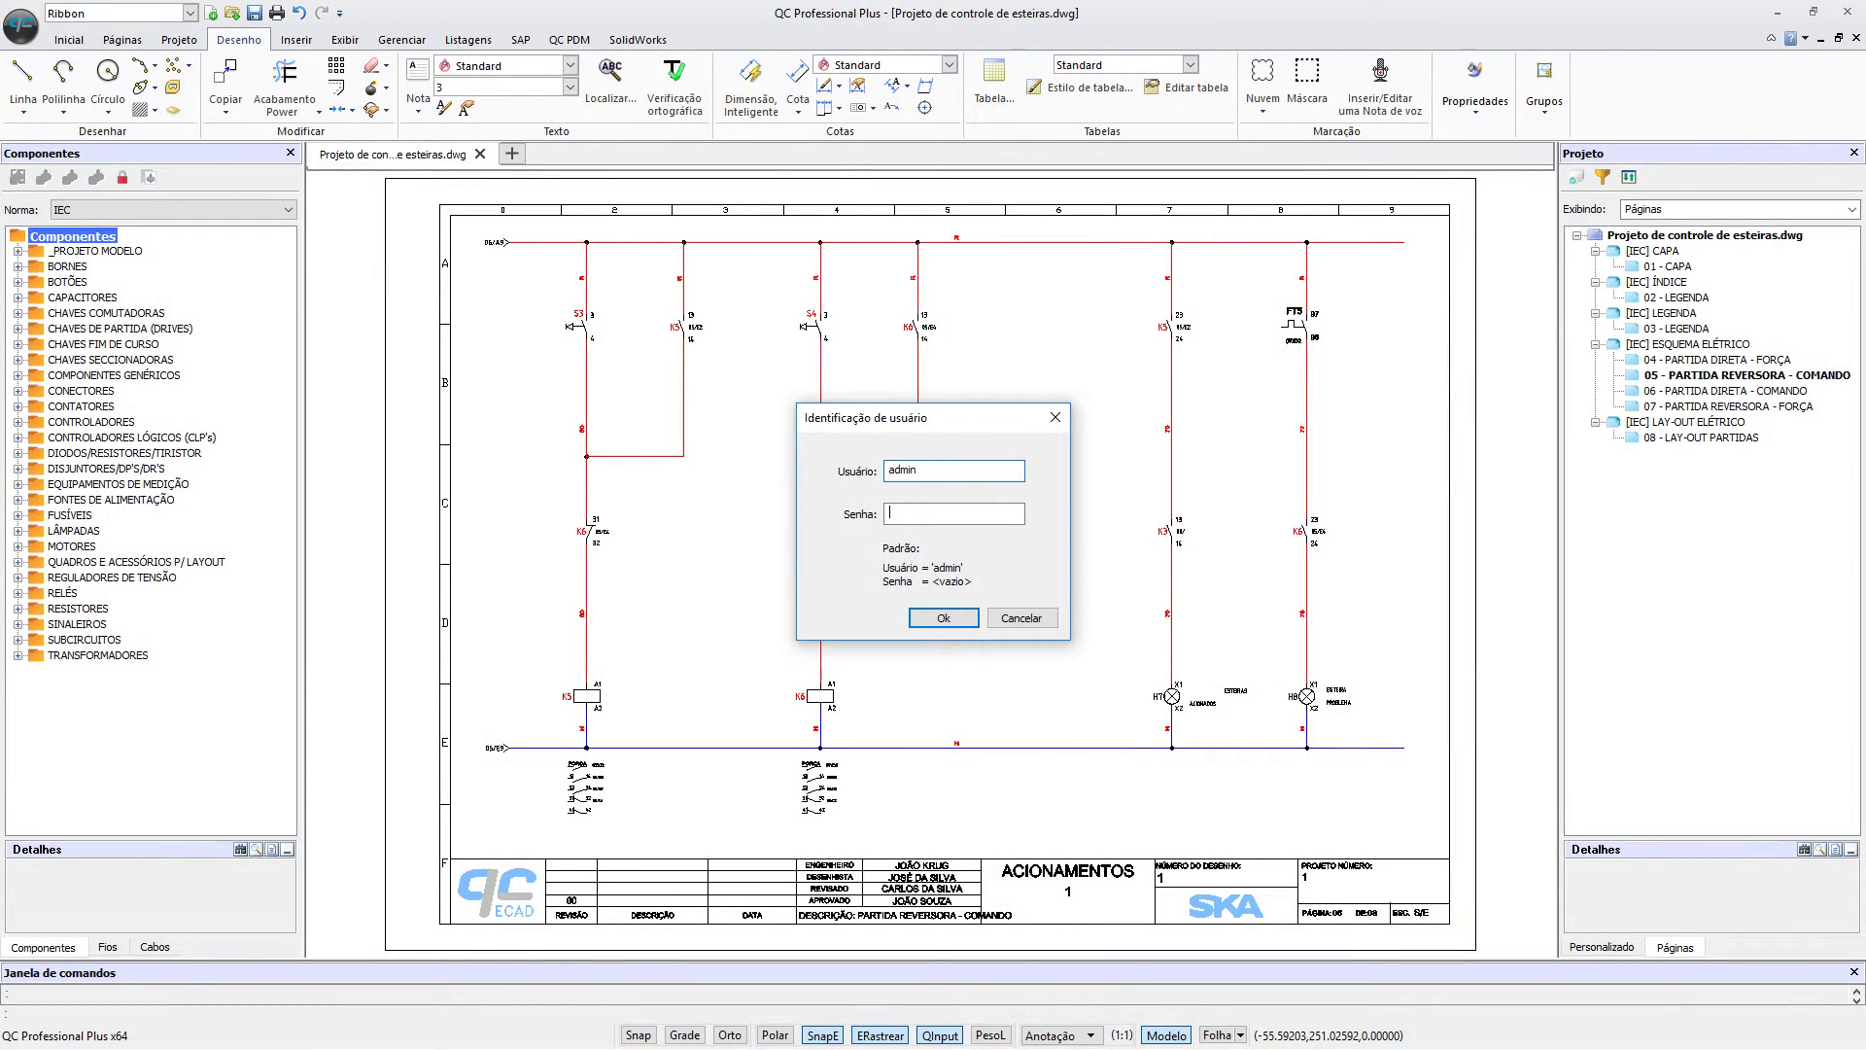
Step: Log in with the default user and launch Novo componente from the Componentes library root
left_click(954, 612)
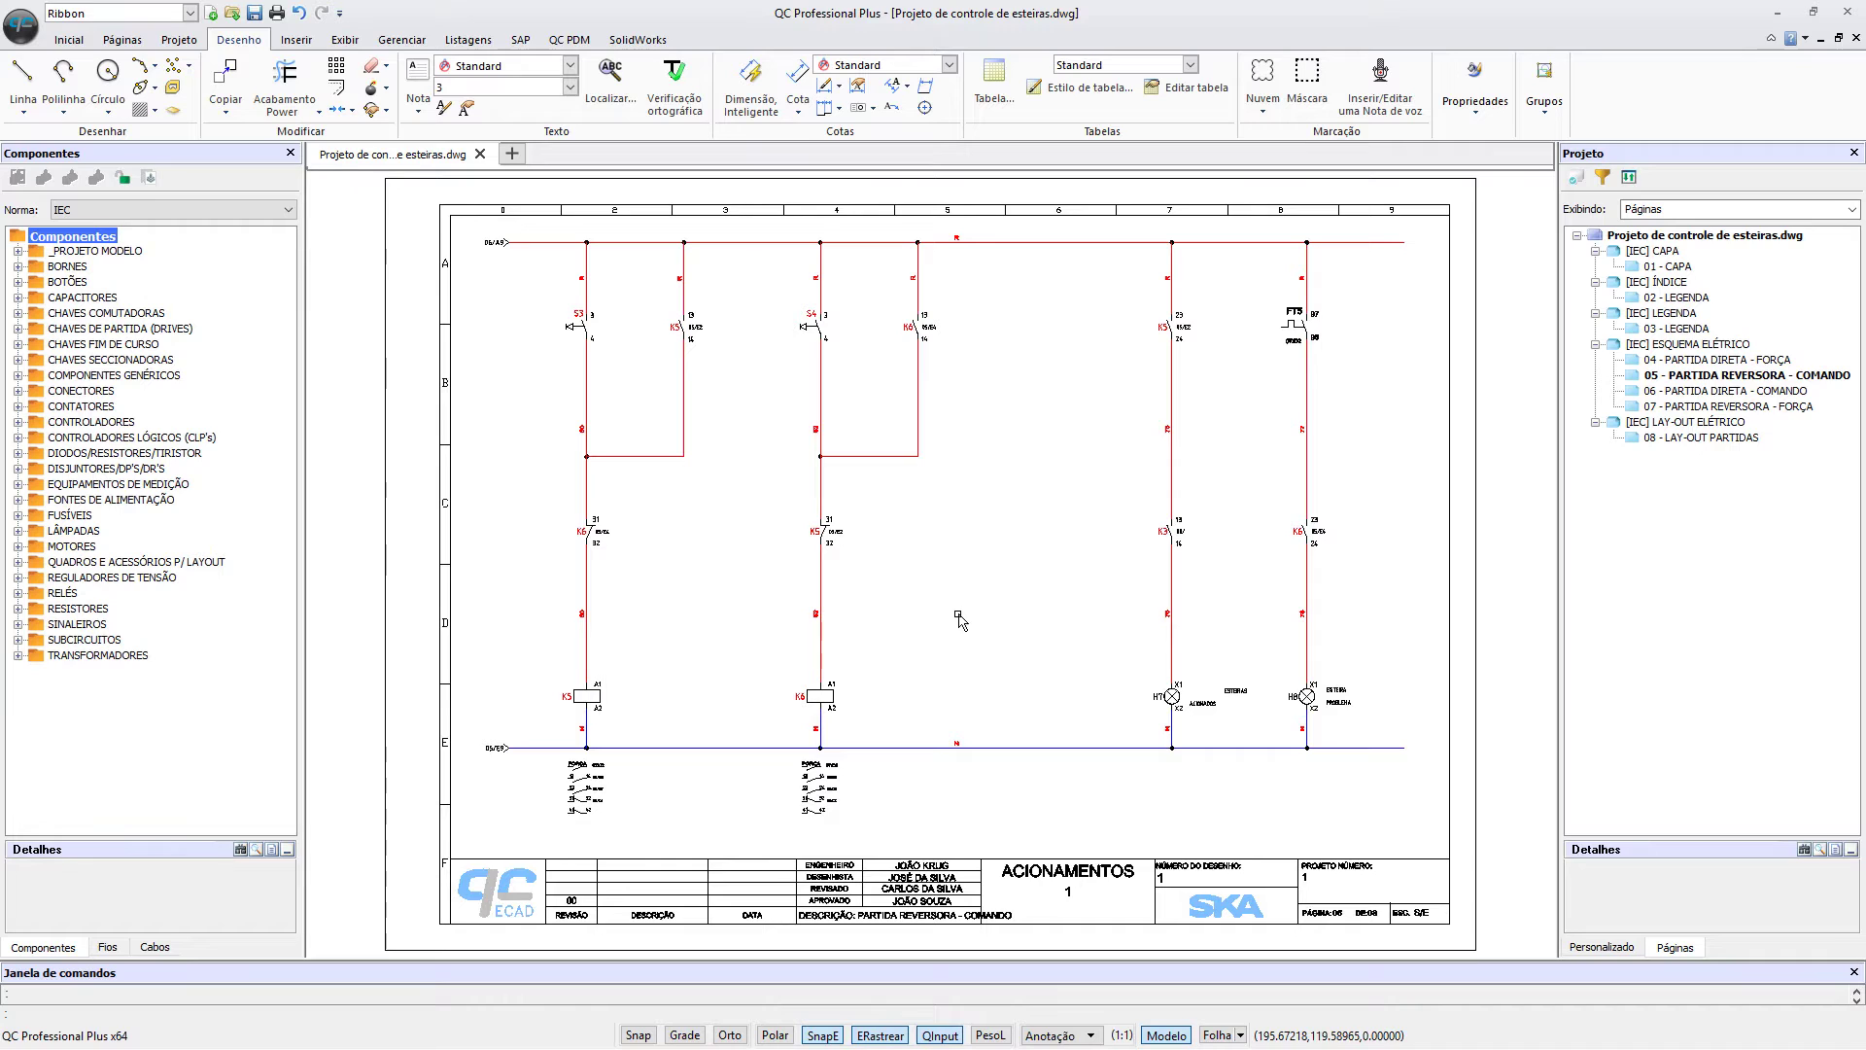
right_click(91, 235)
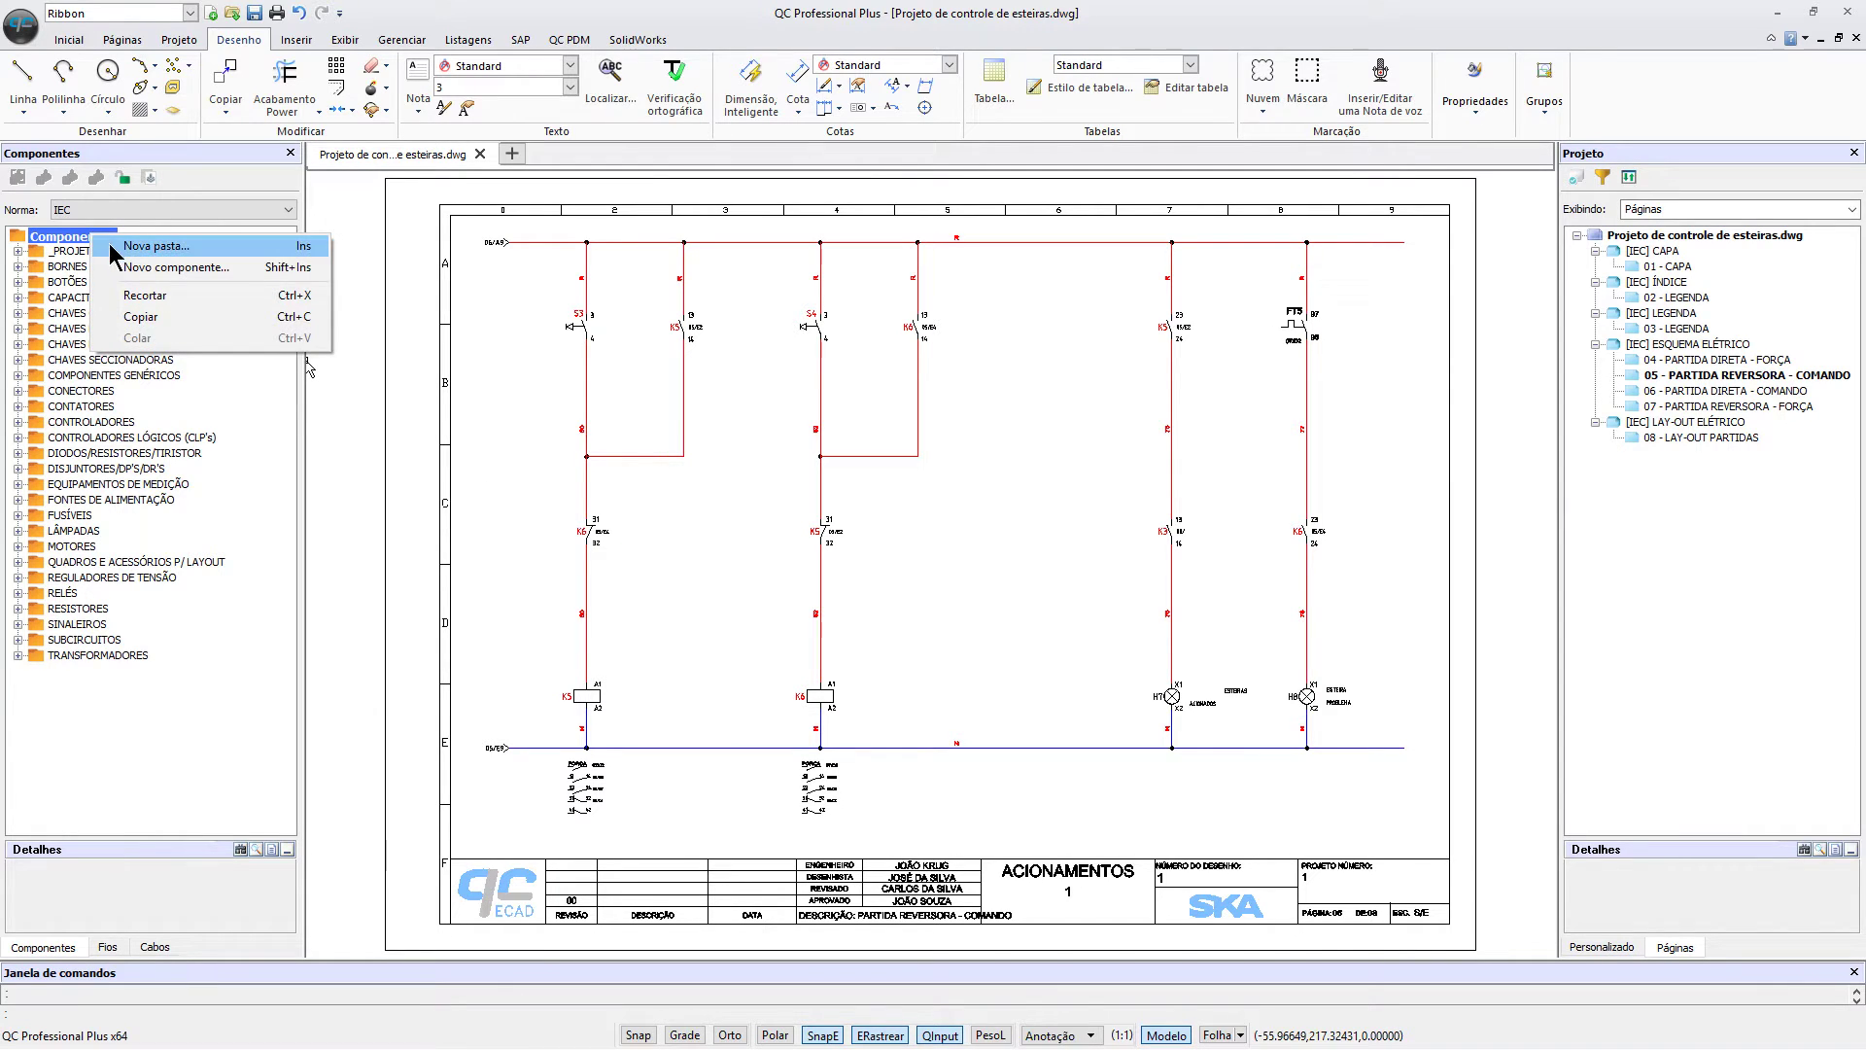
left_click(158, 274)
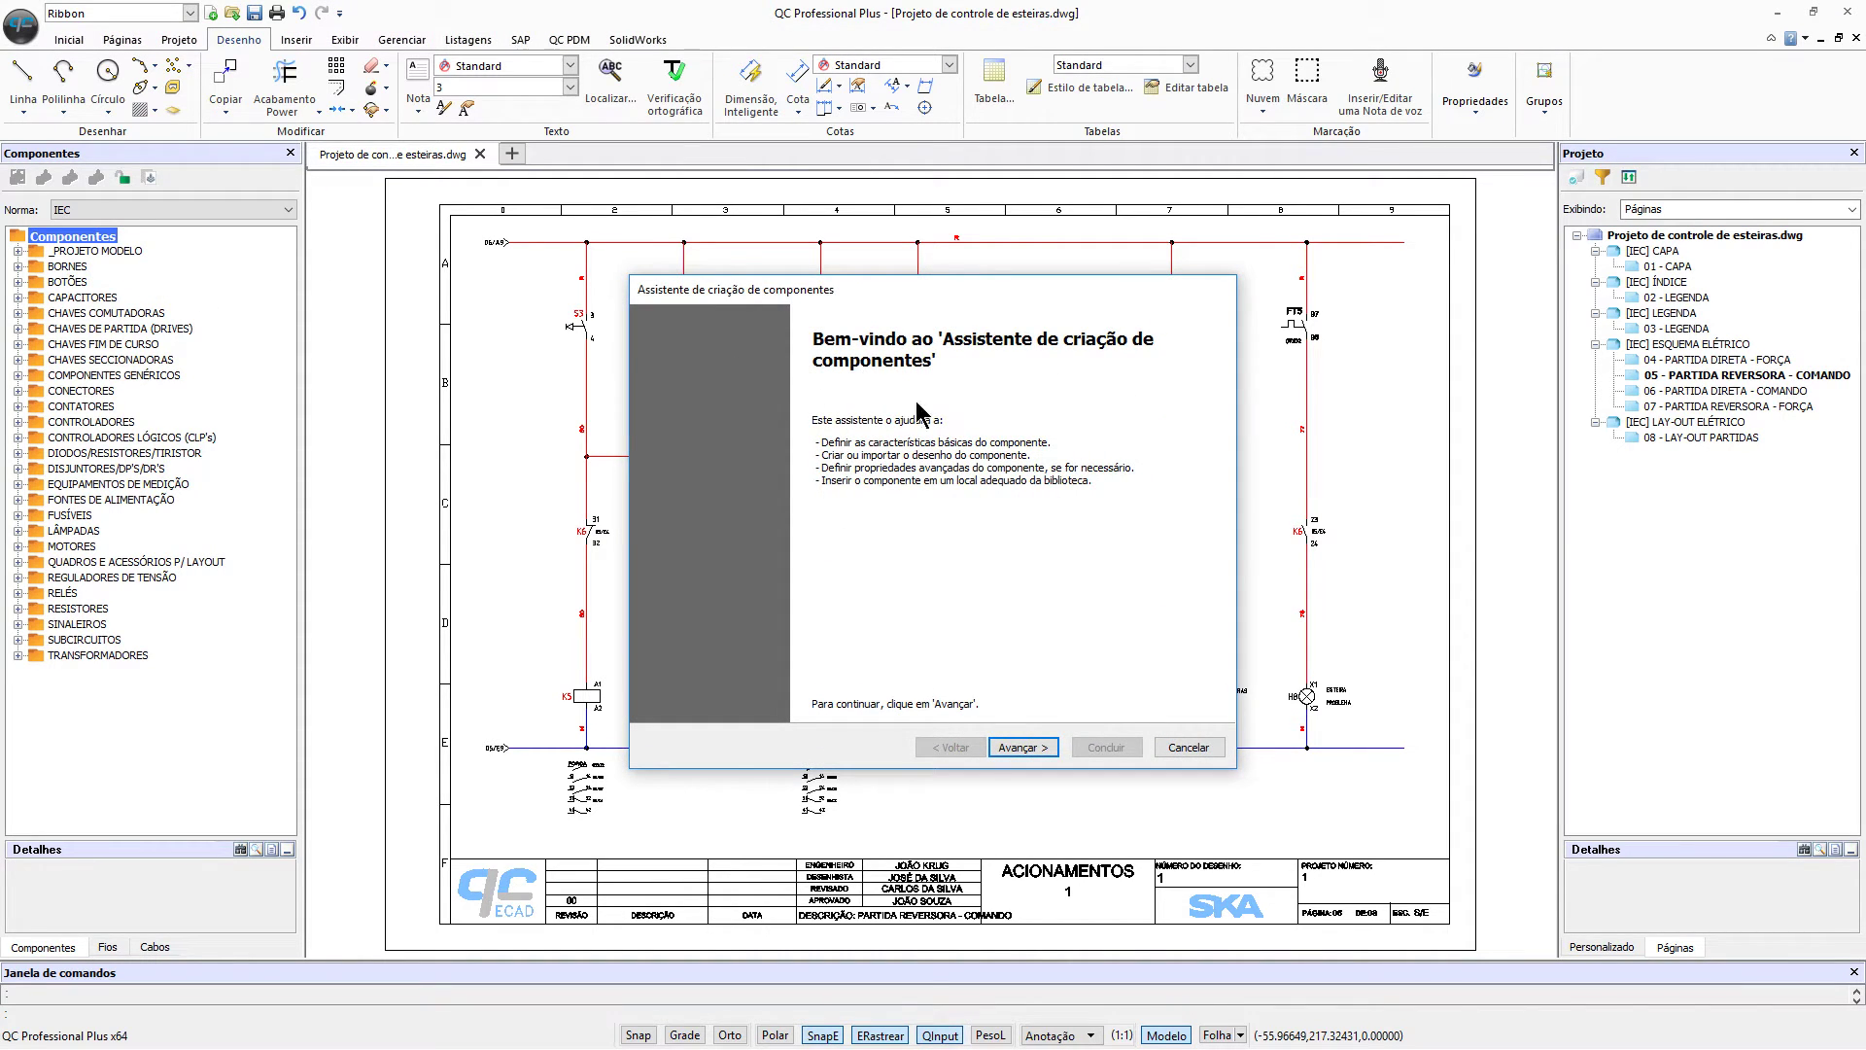
Step: Move past the welcome page and set the component type to Disjuntor
left_click(1023, 746)
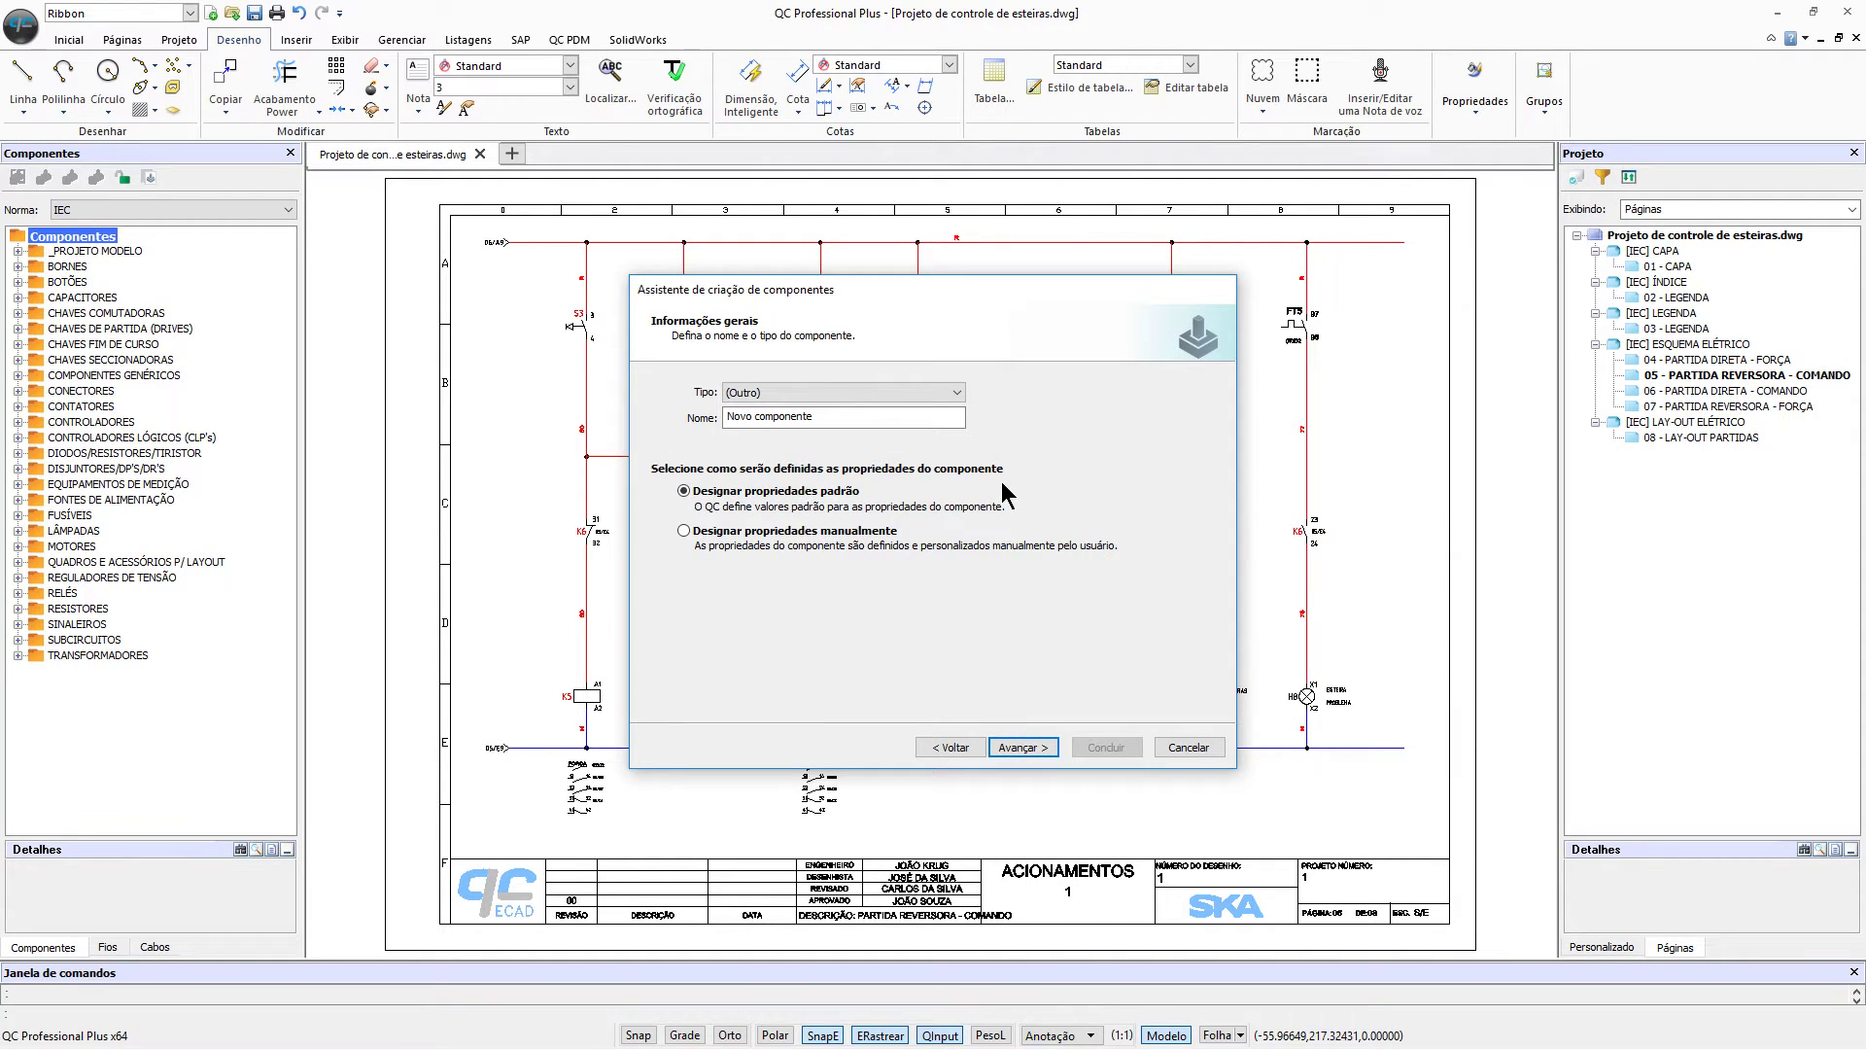
left_click(956, 392)
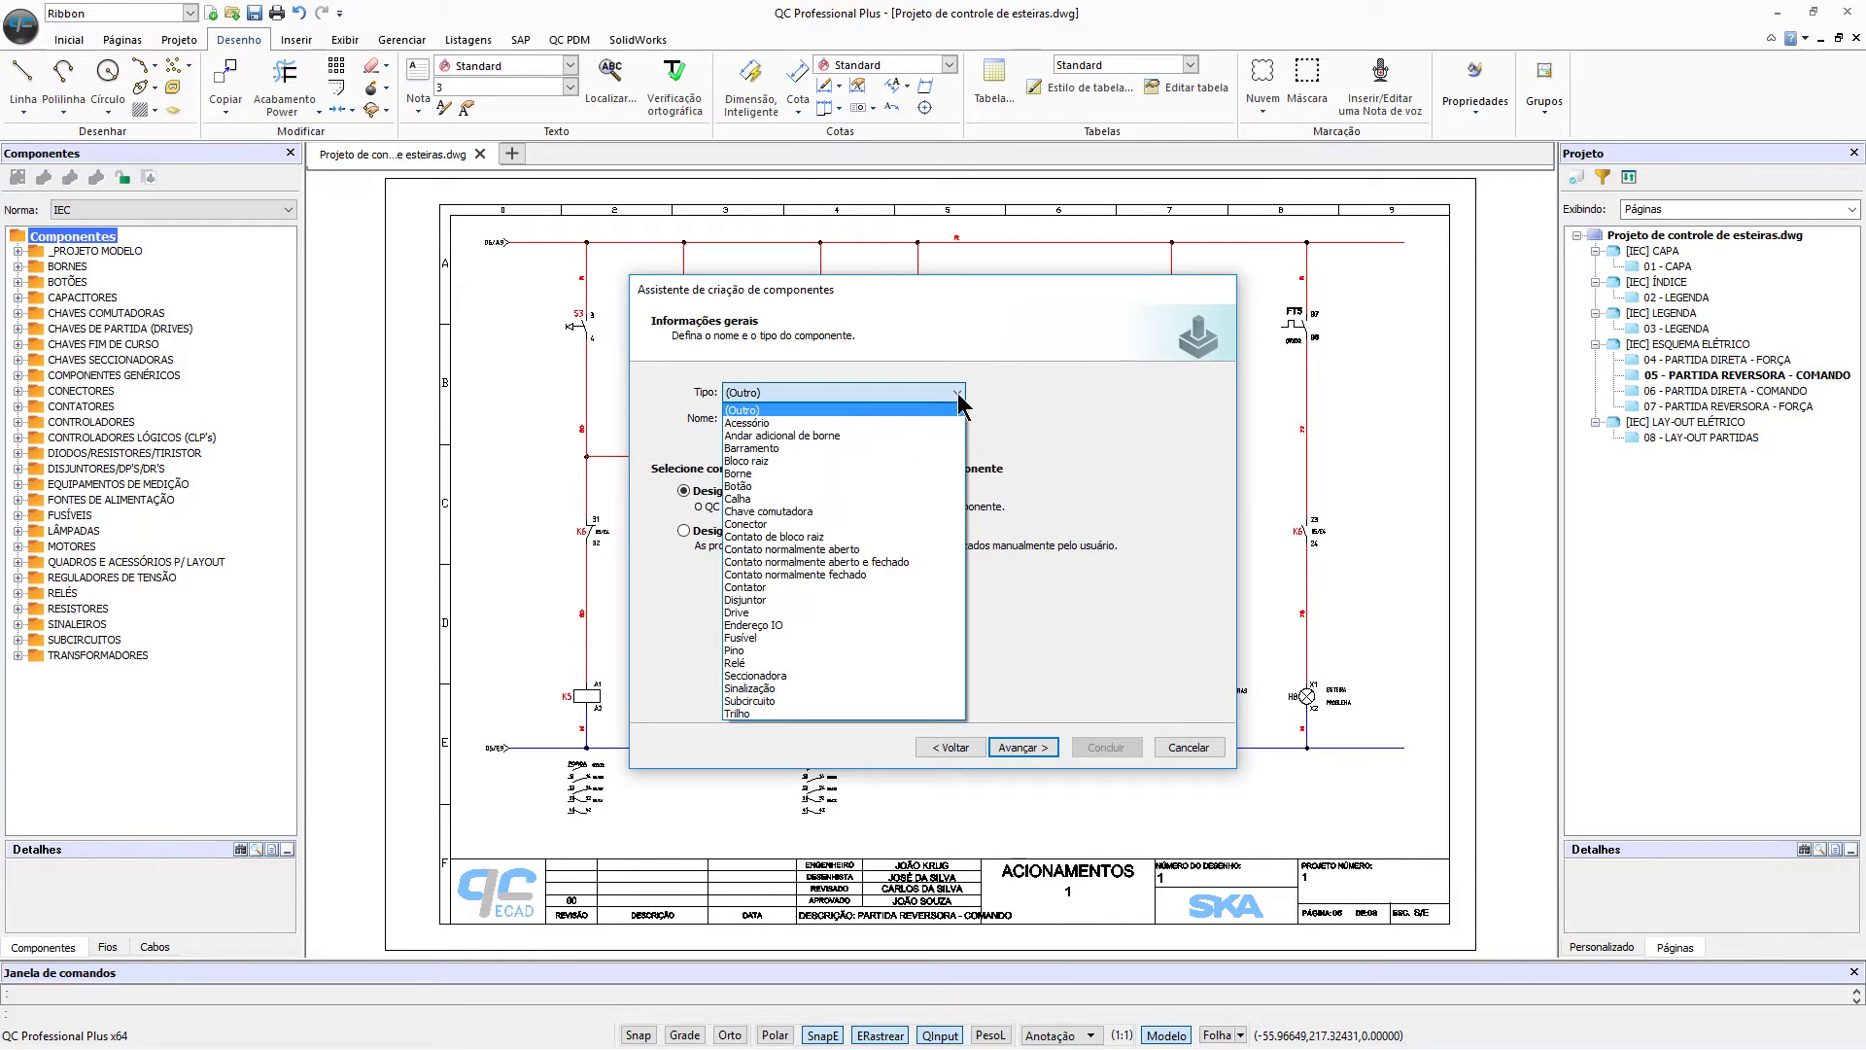
left_click(755, 600)
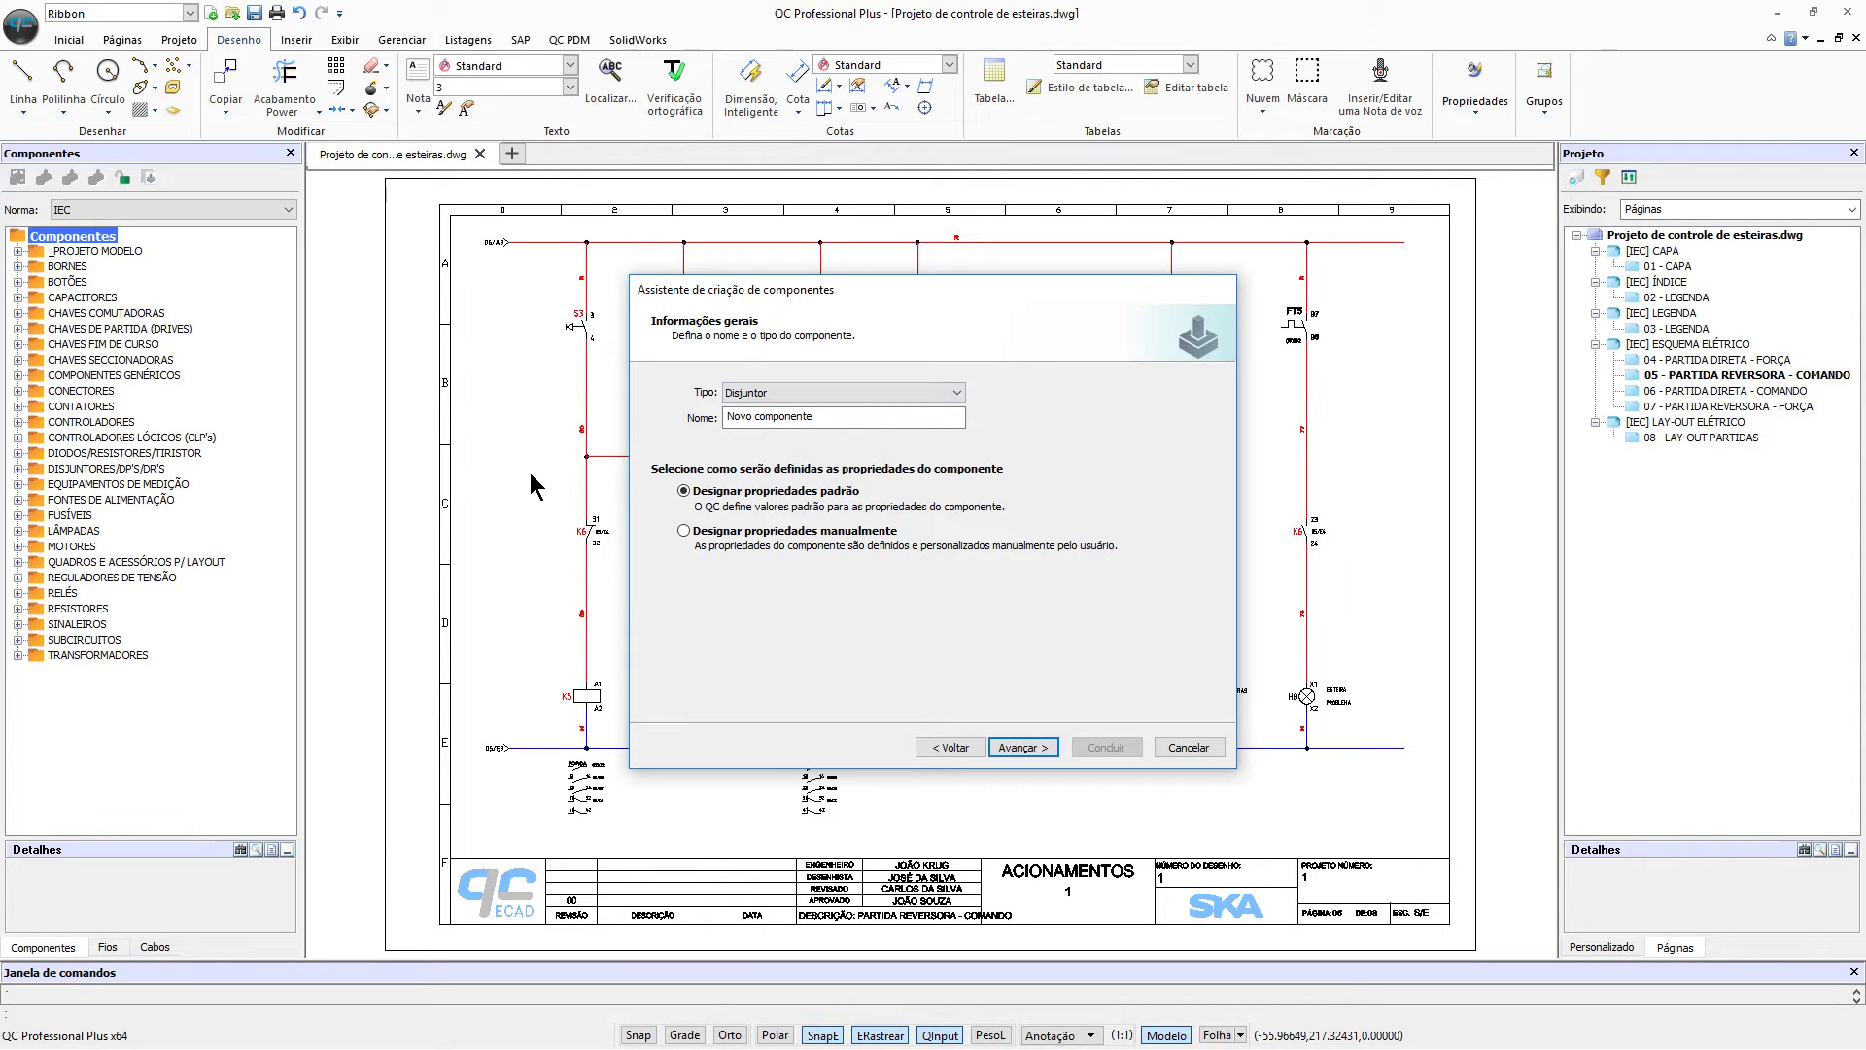
Step: Name it 'DISJUNTOR MONOPOLAR, SD61, CURVA C, 220 VCA, 10 A, TIPO SDD61C10' with manually designated properties
left_click_drag(833, 418, 686, 418)
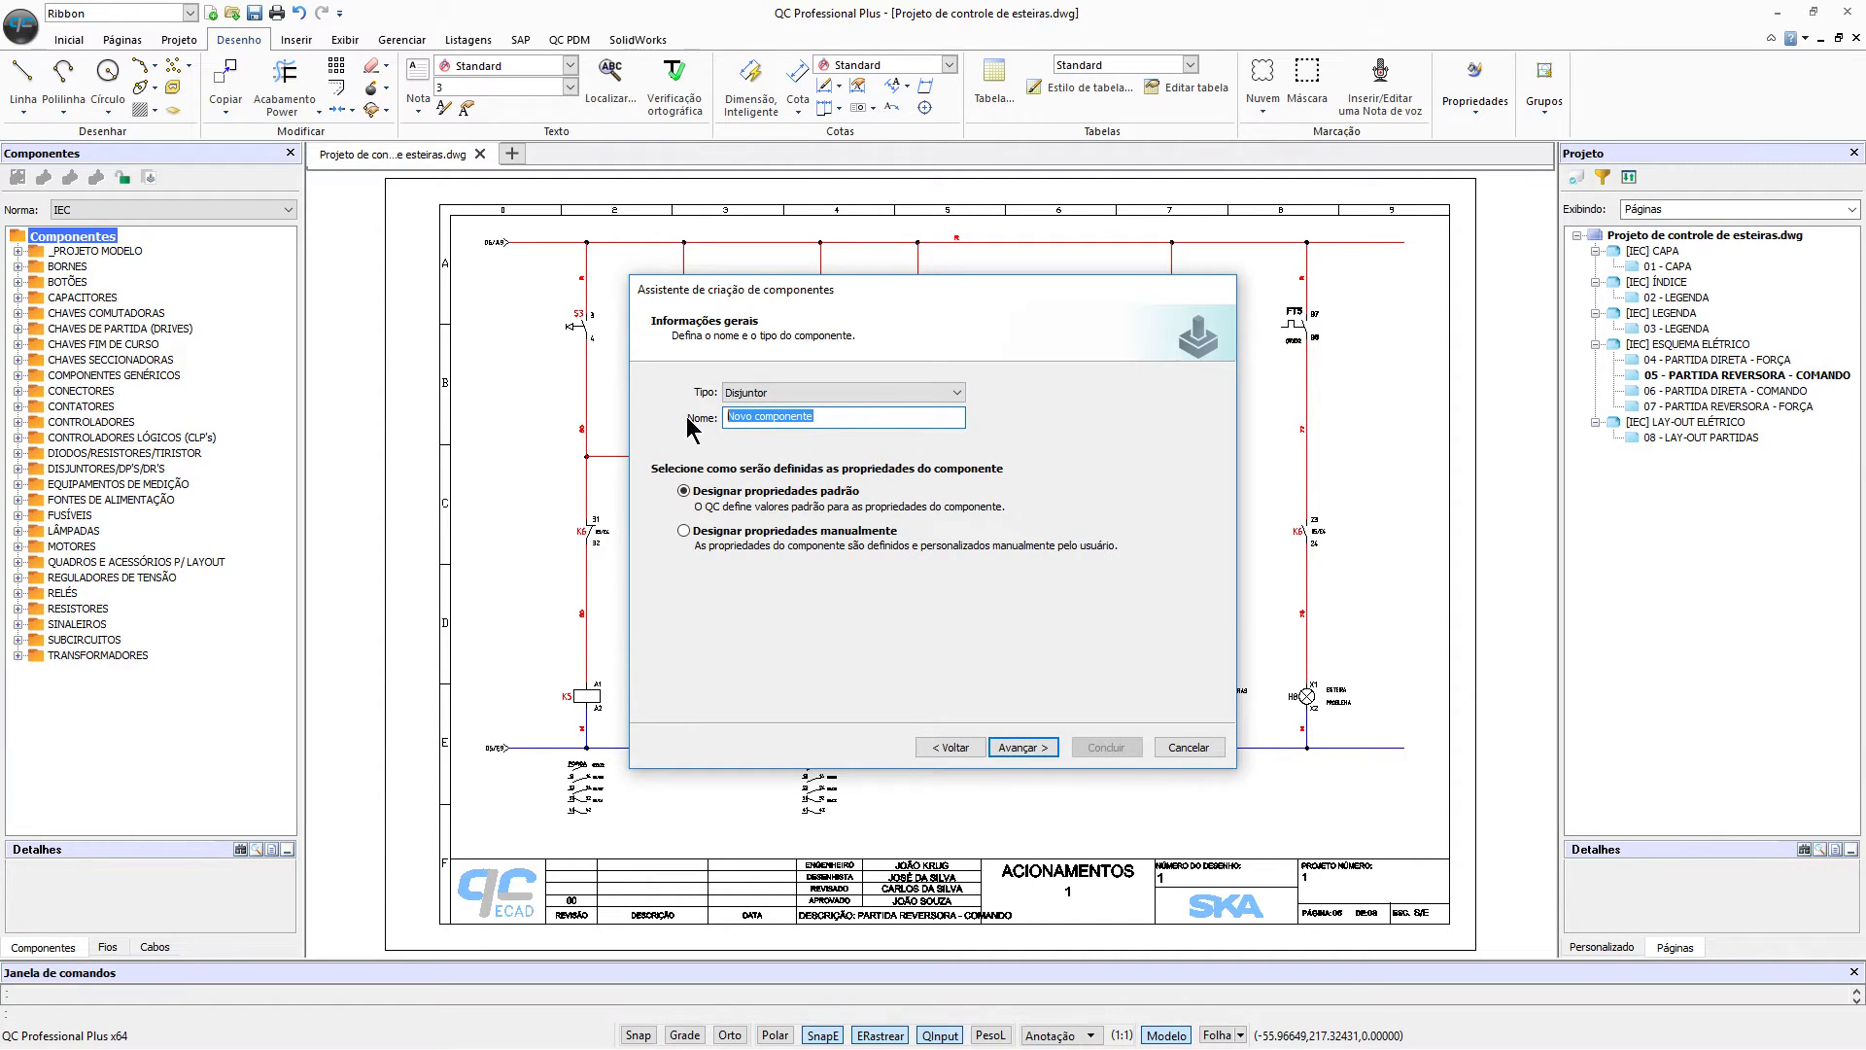
key("BackSpace")
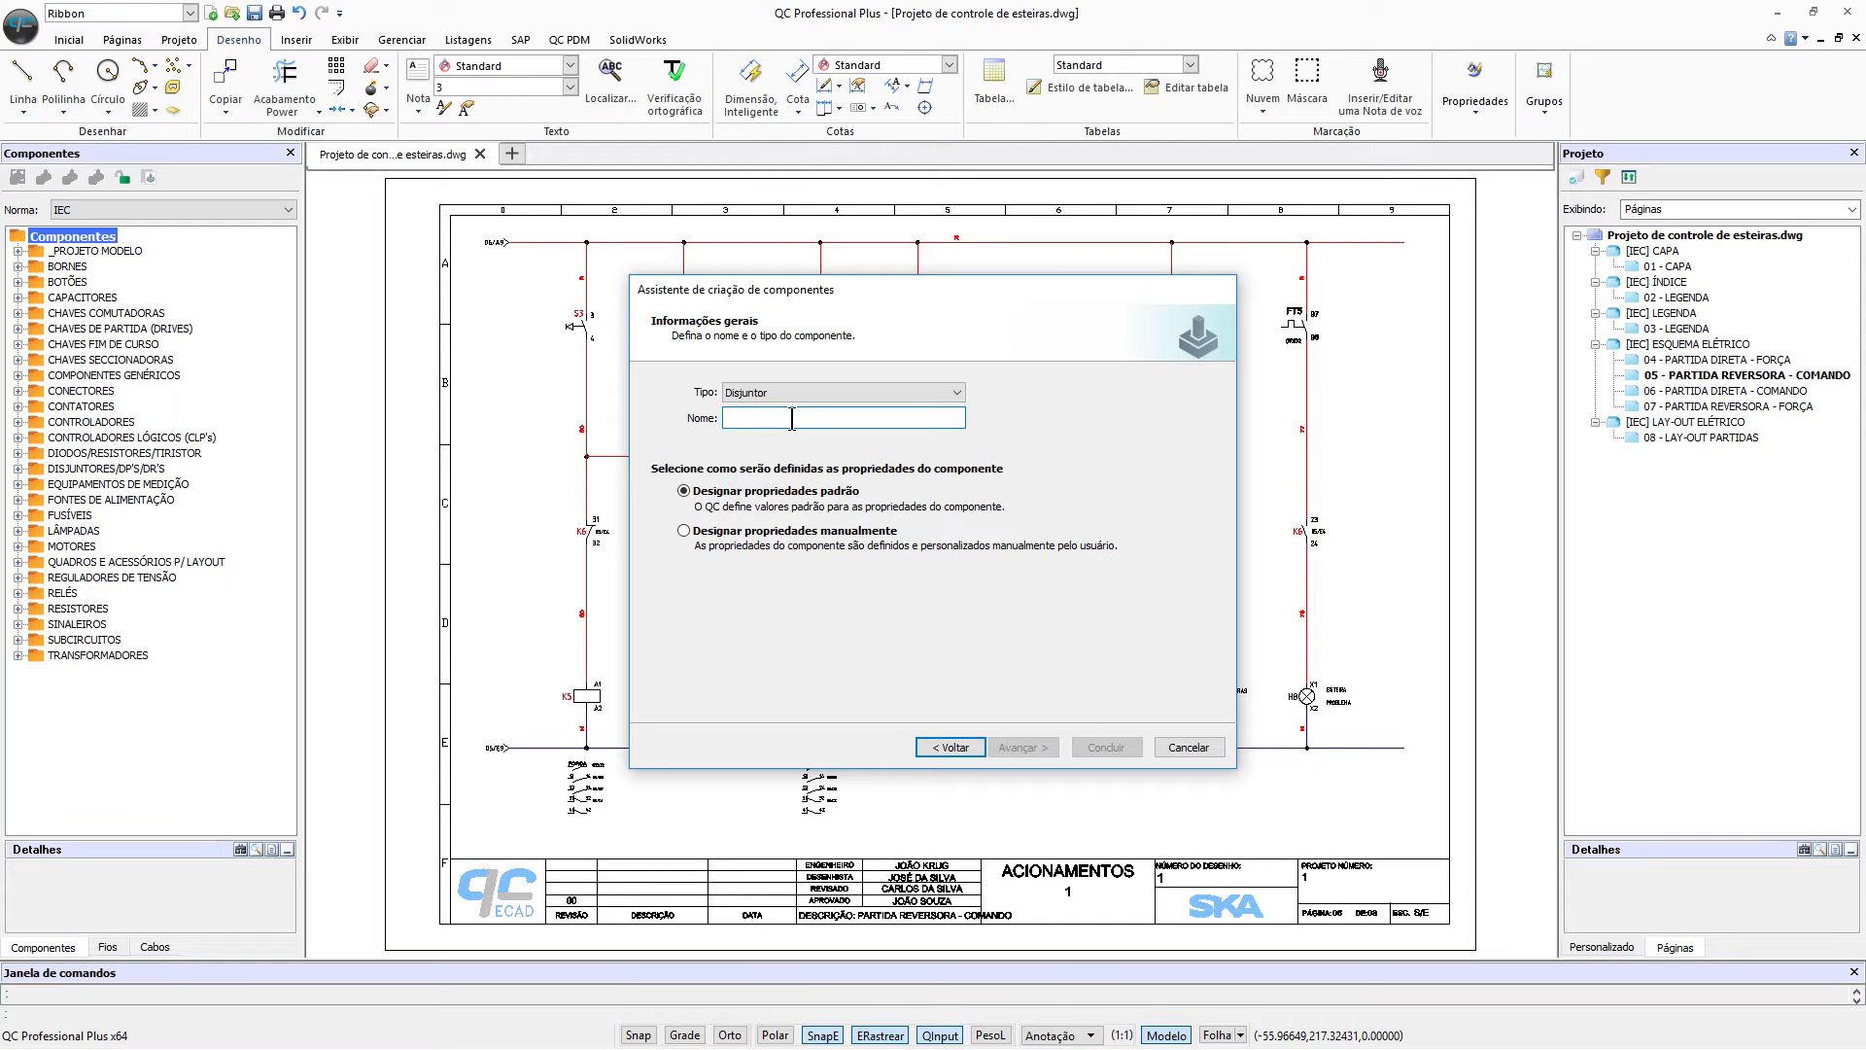
type("DISJUNTOR MI")
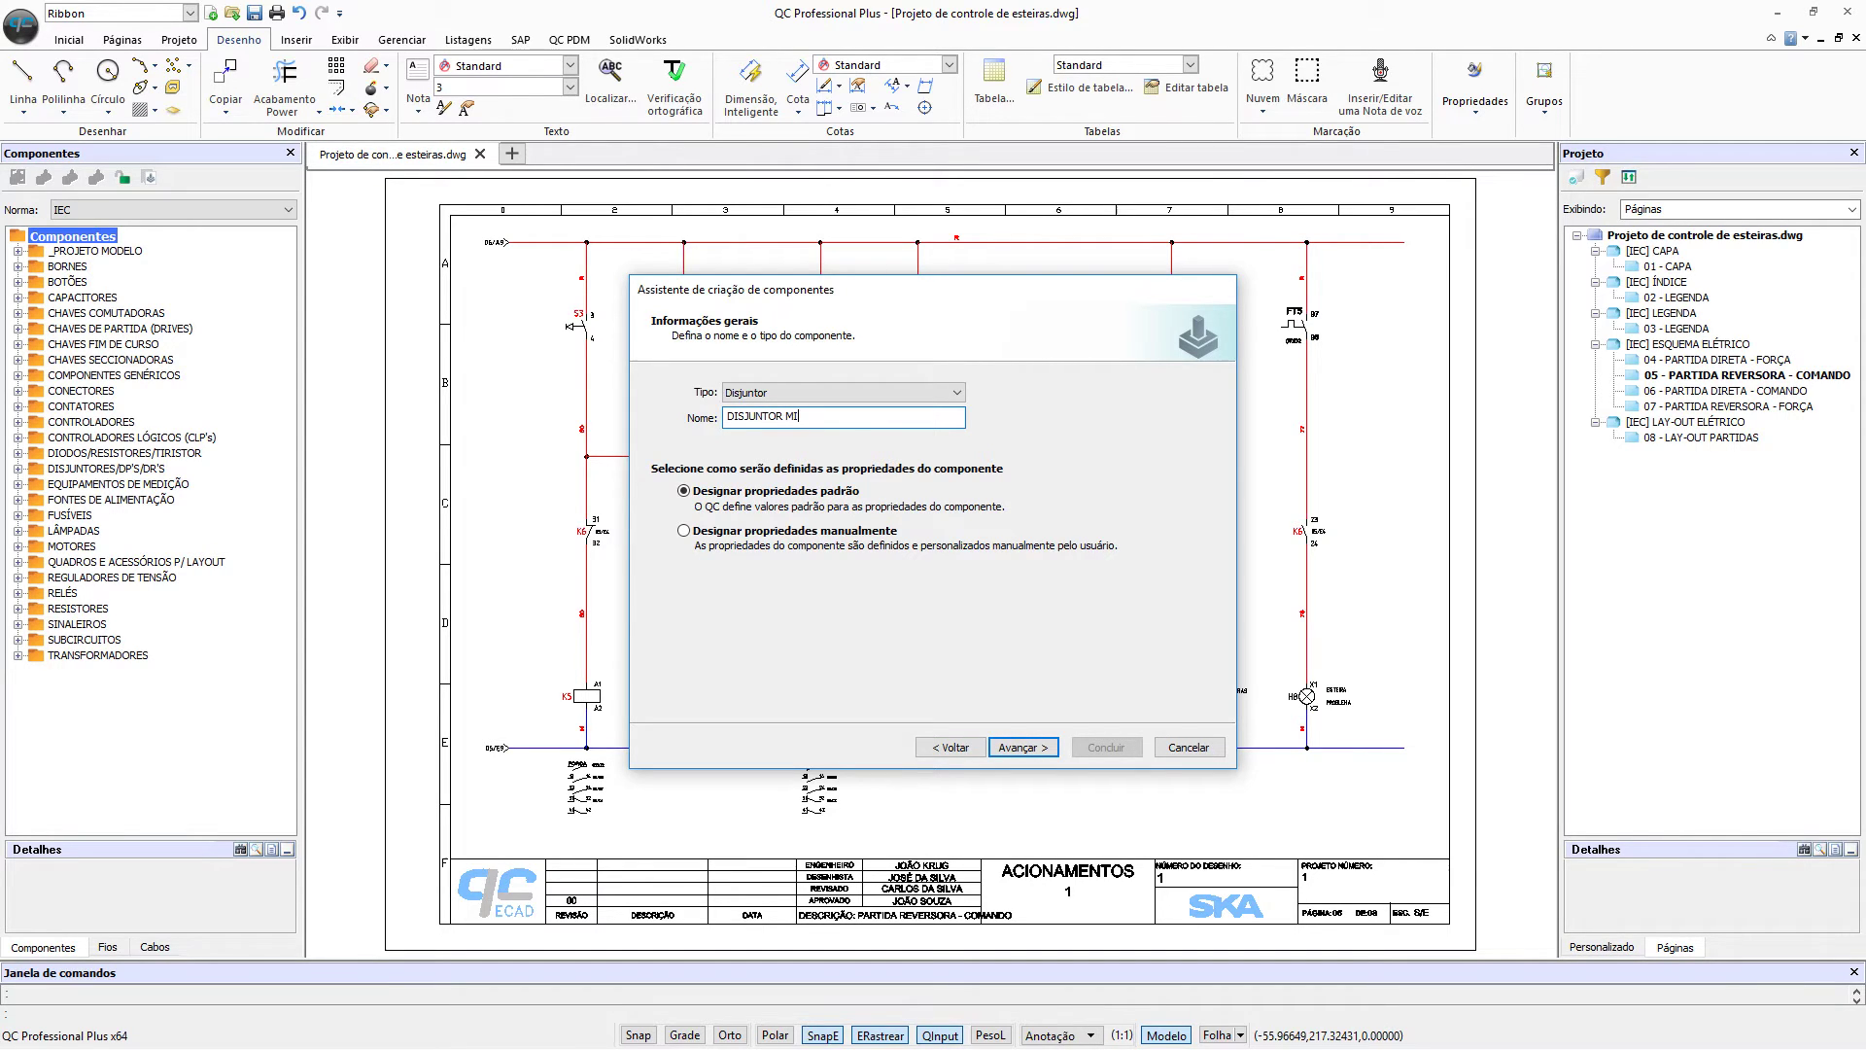
key("BackSpace")
type(", S")
type(", 2")
type("20 VCA")
type(", 10")
type(" A")
type(", TIPO SD")
type("D")
type("61C10")
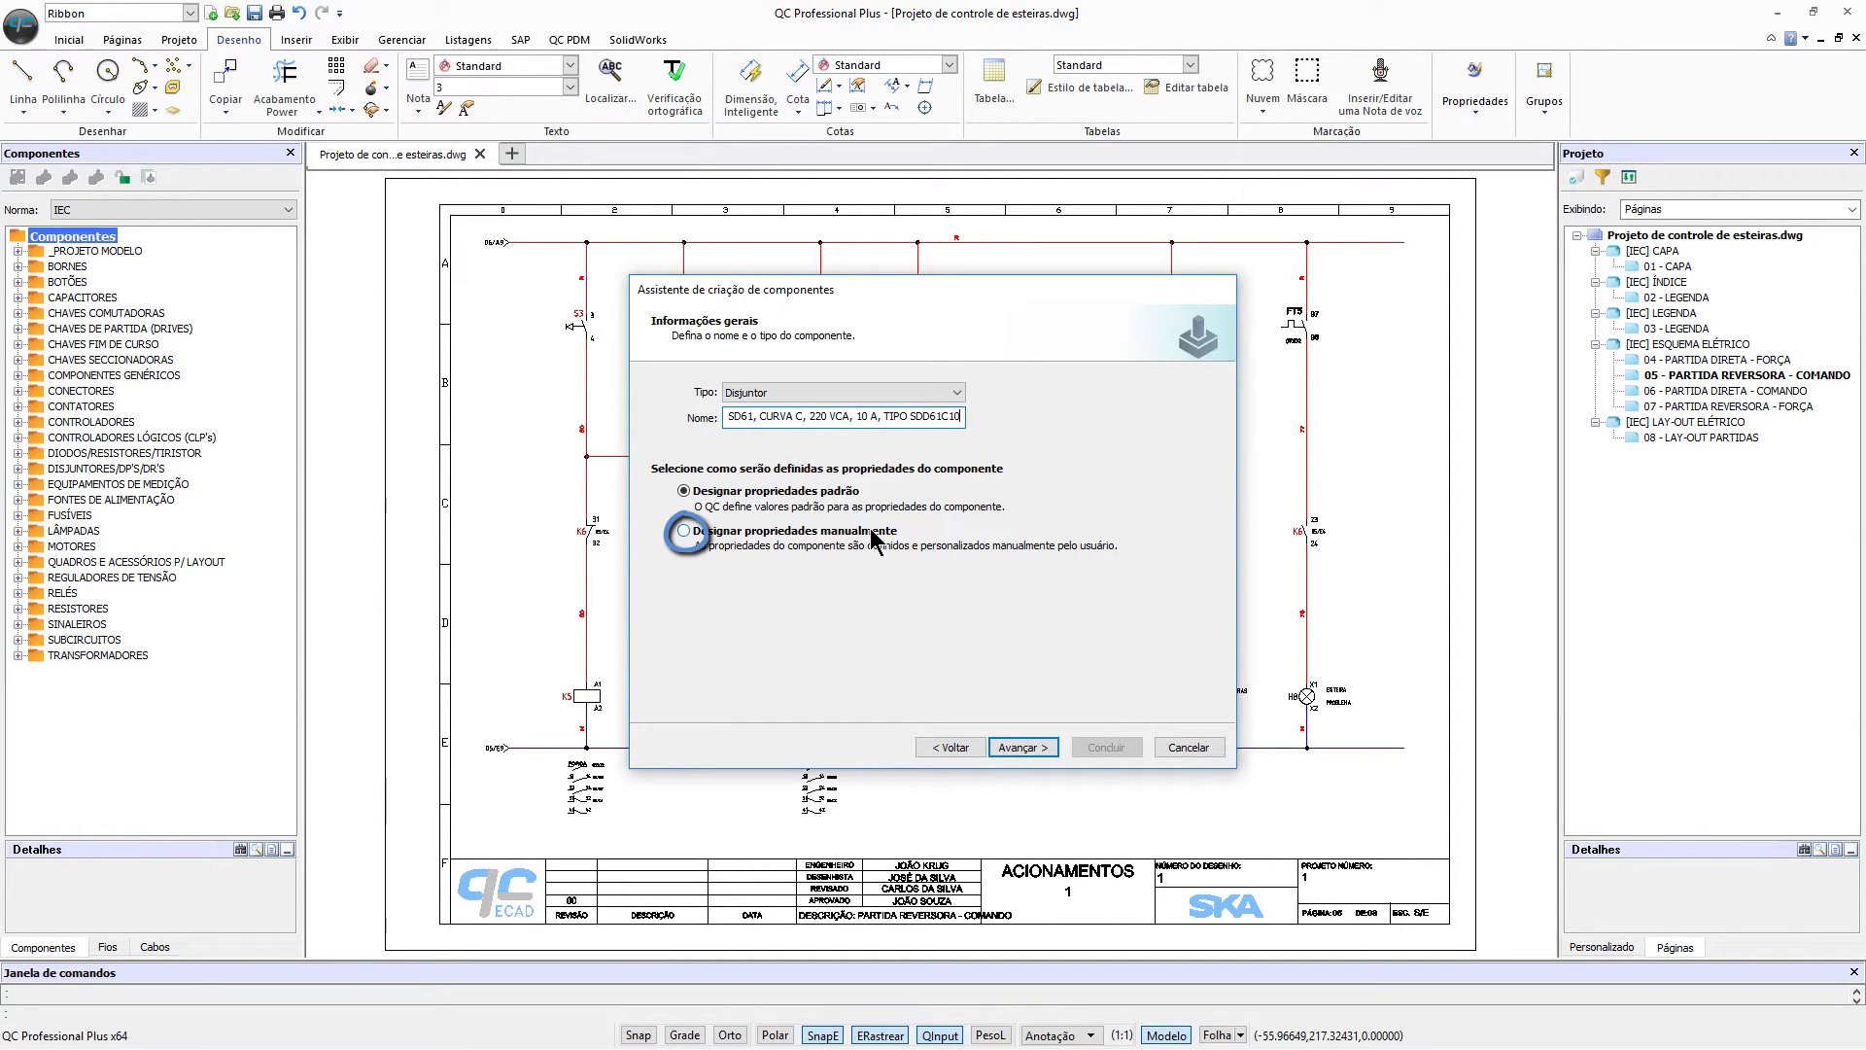
left_click(692, 538)
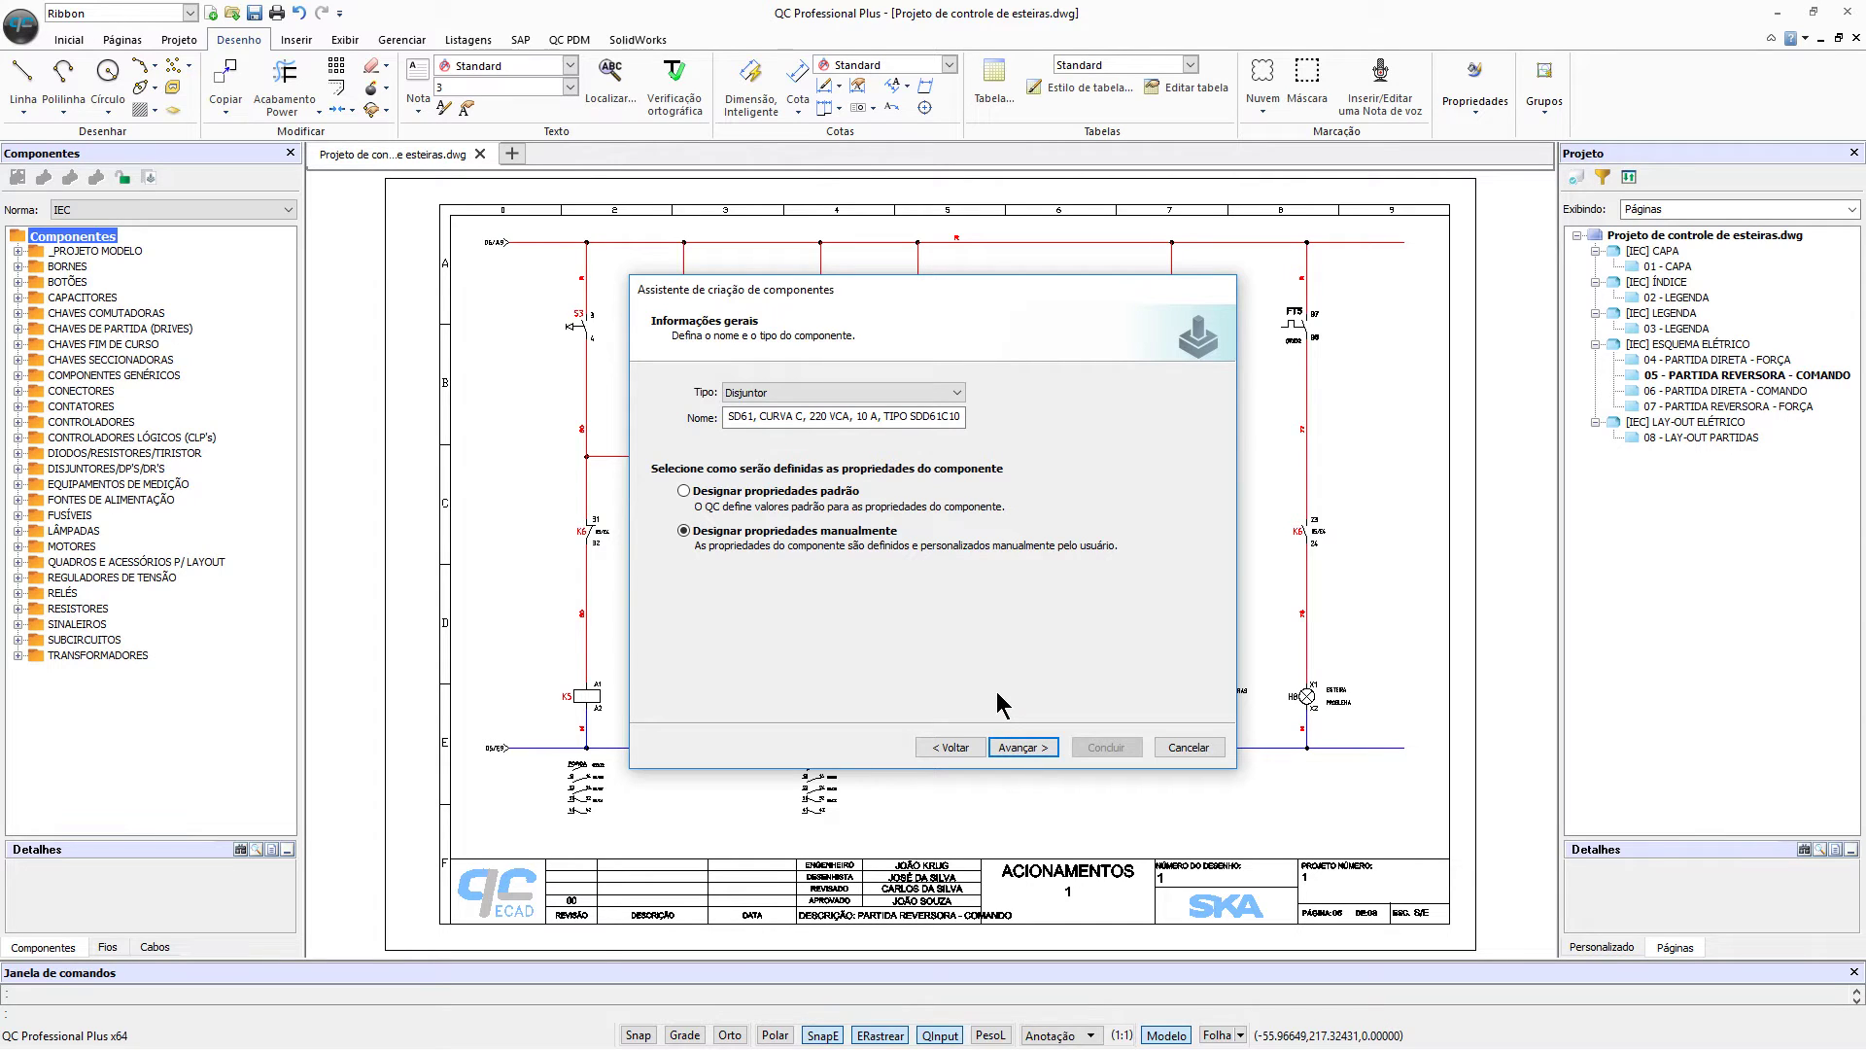
left_click(1028, 748)
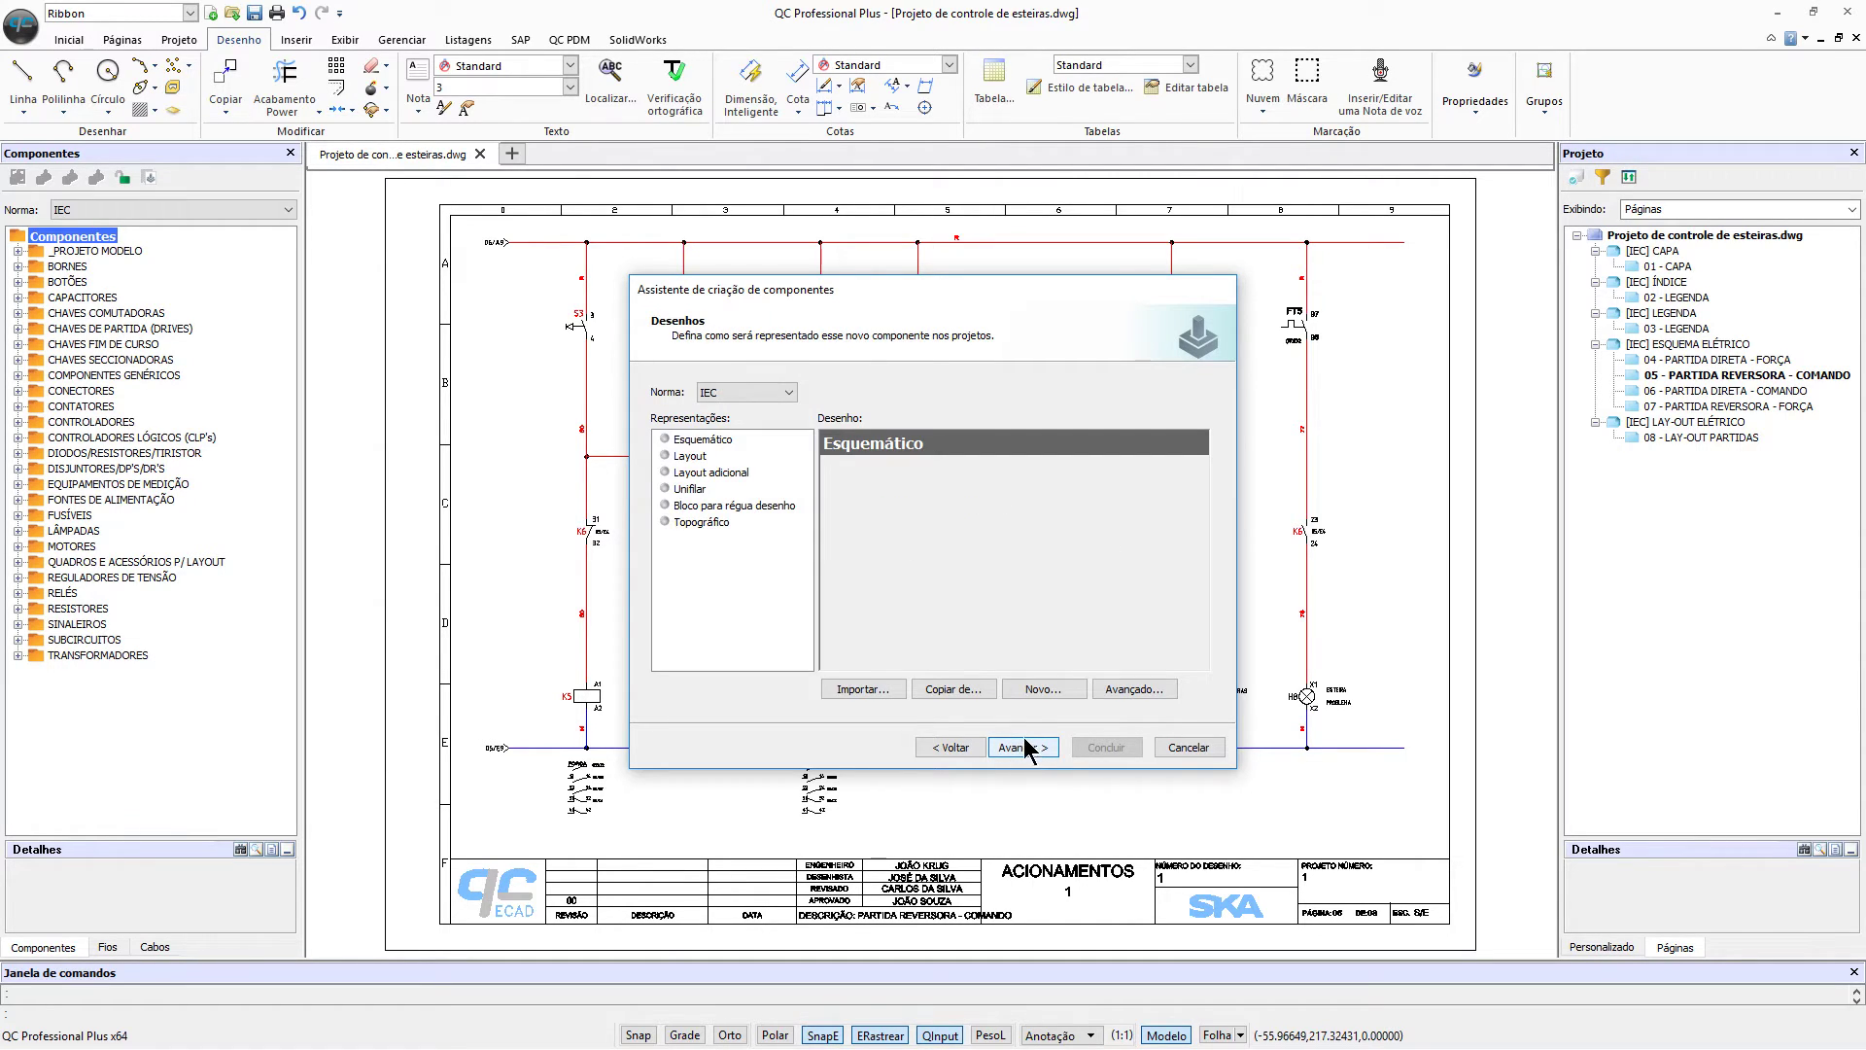
Step: Copy the Esquemático symbol from the library, filtered to Disjuntor entries containing 'MONOPOLAR'
left_click(741, 443)
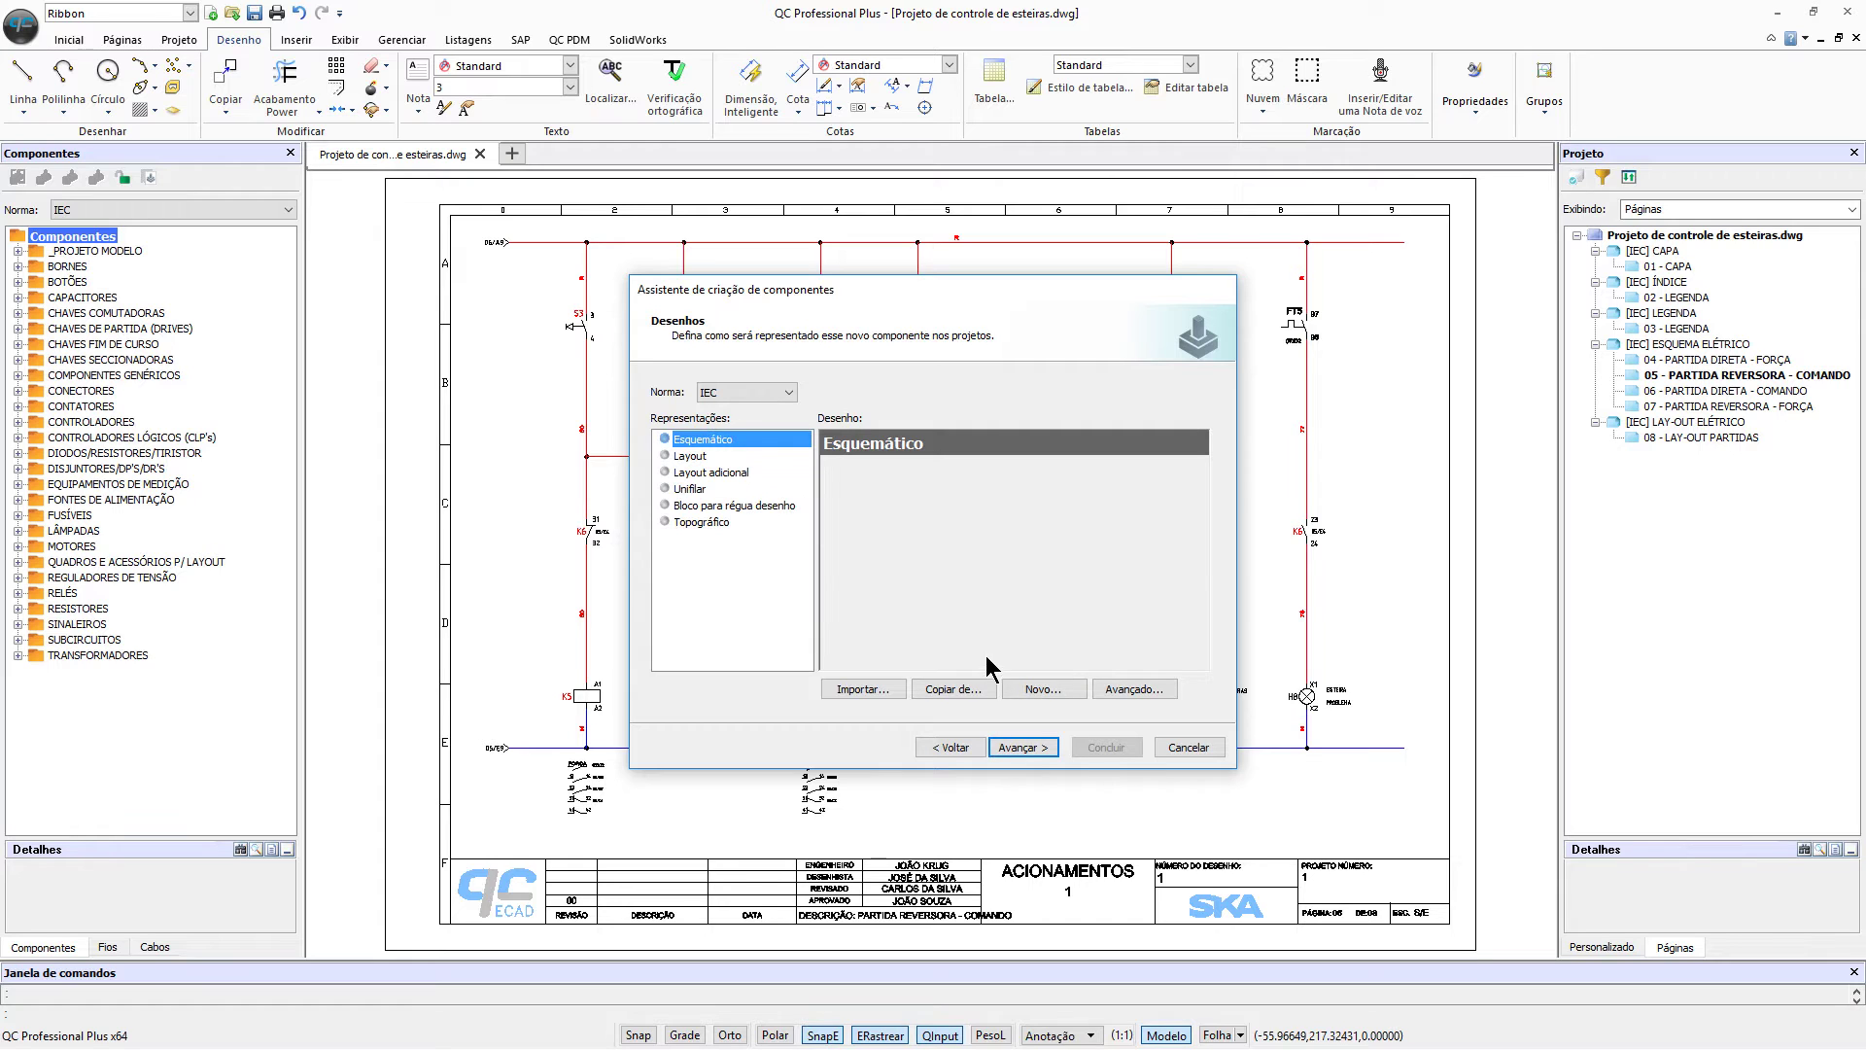
left_click(952, 689)
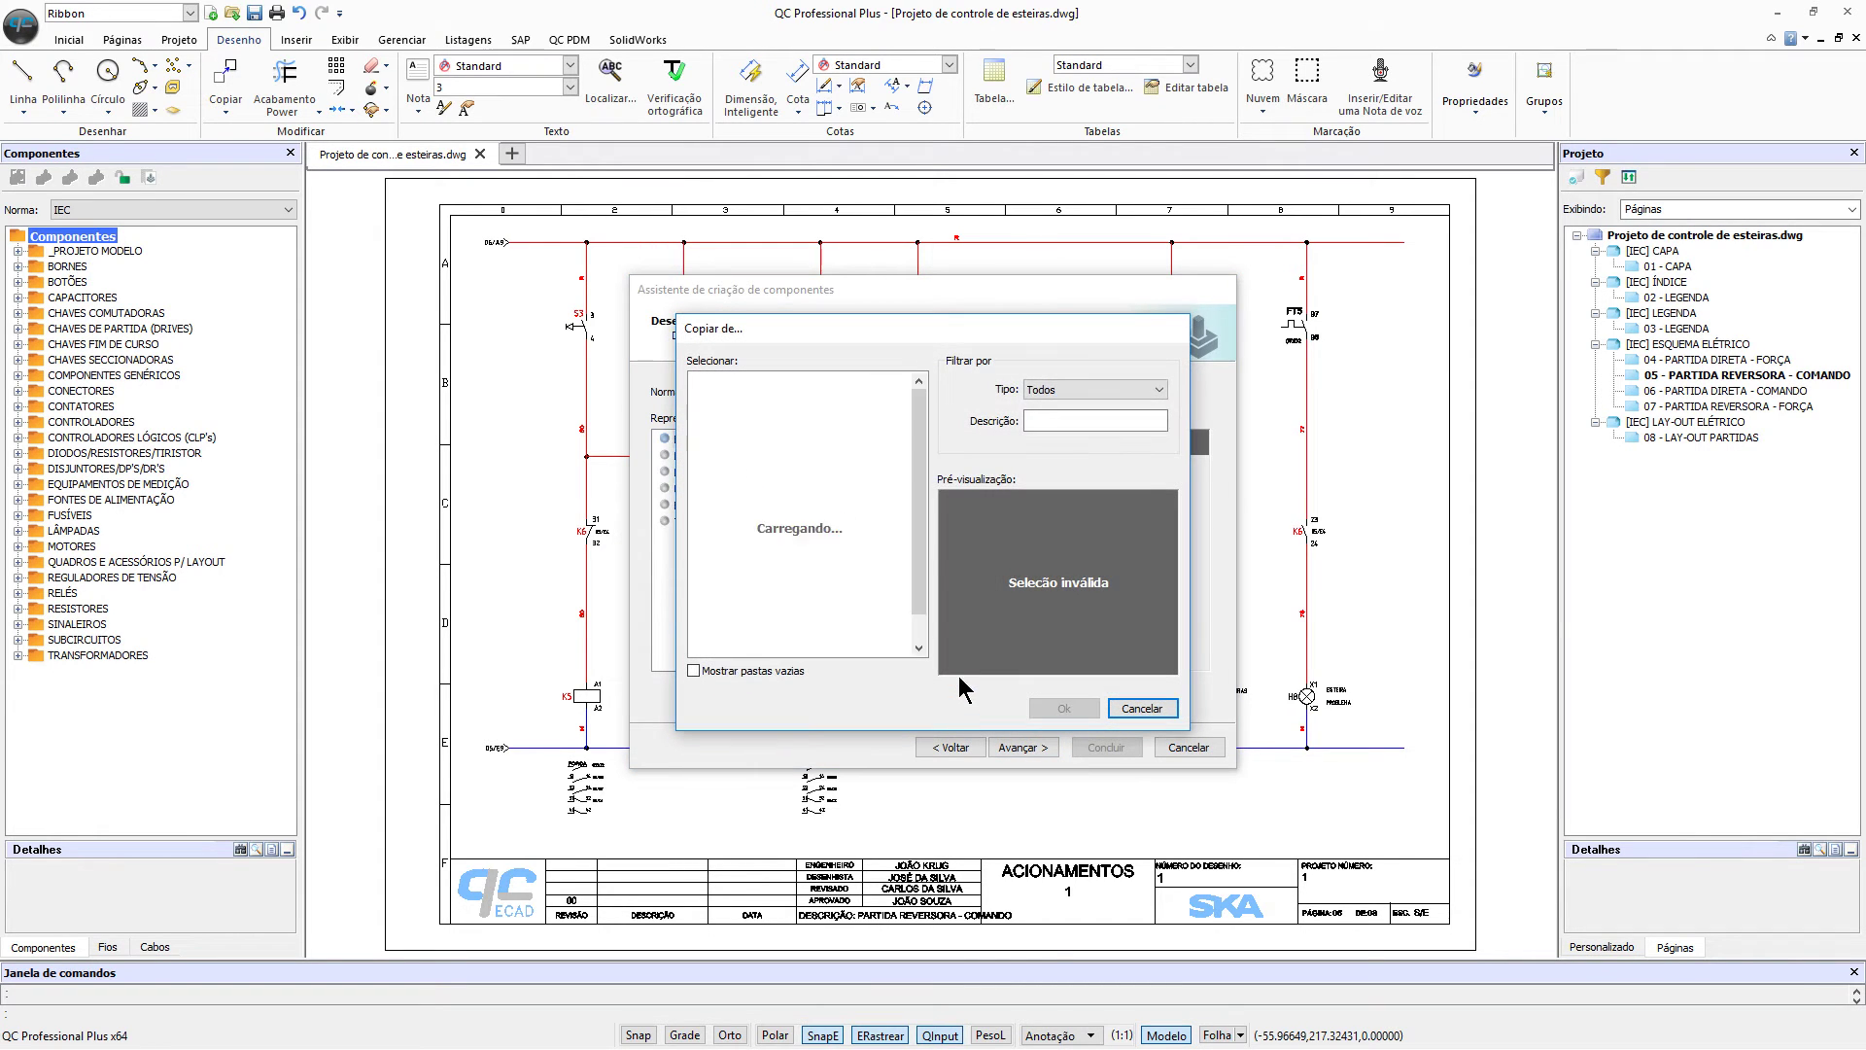
left_click(1069, 391)
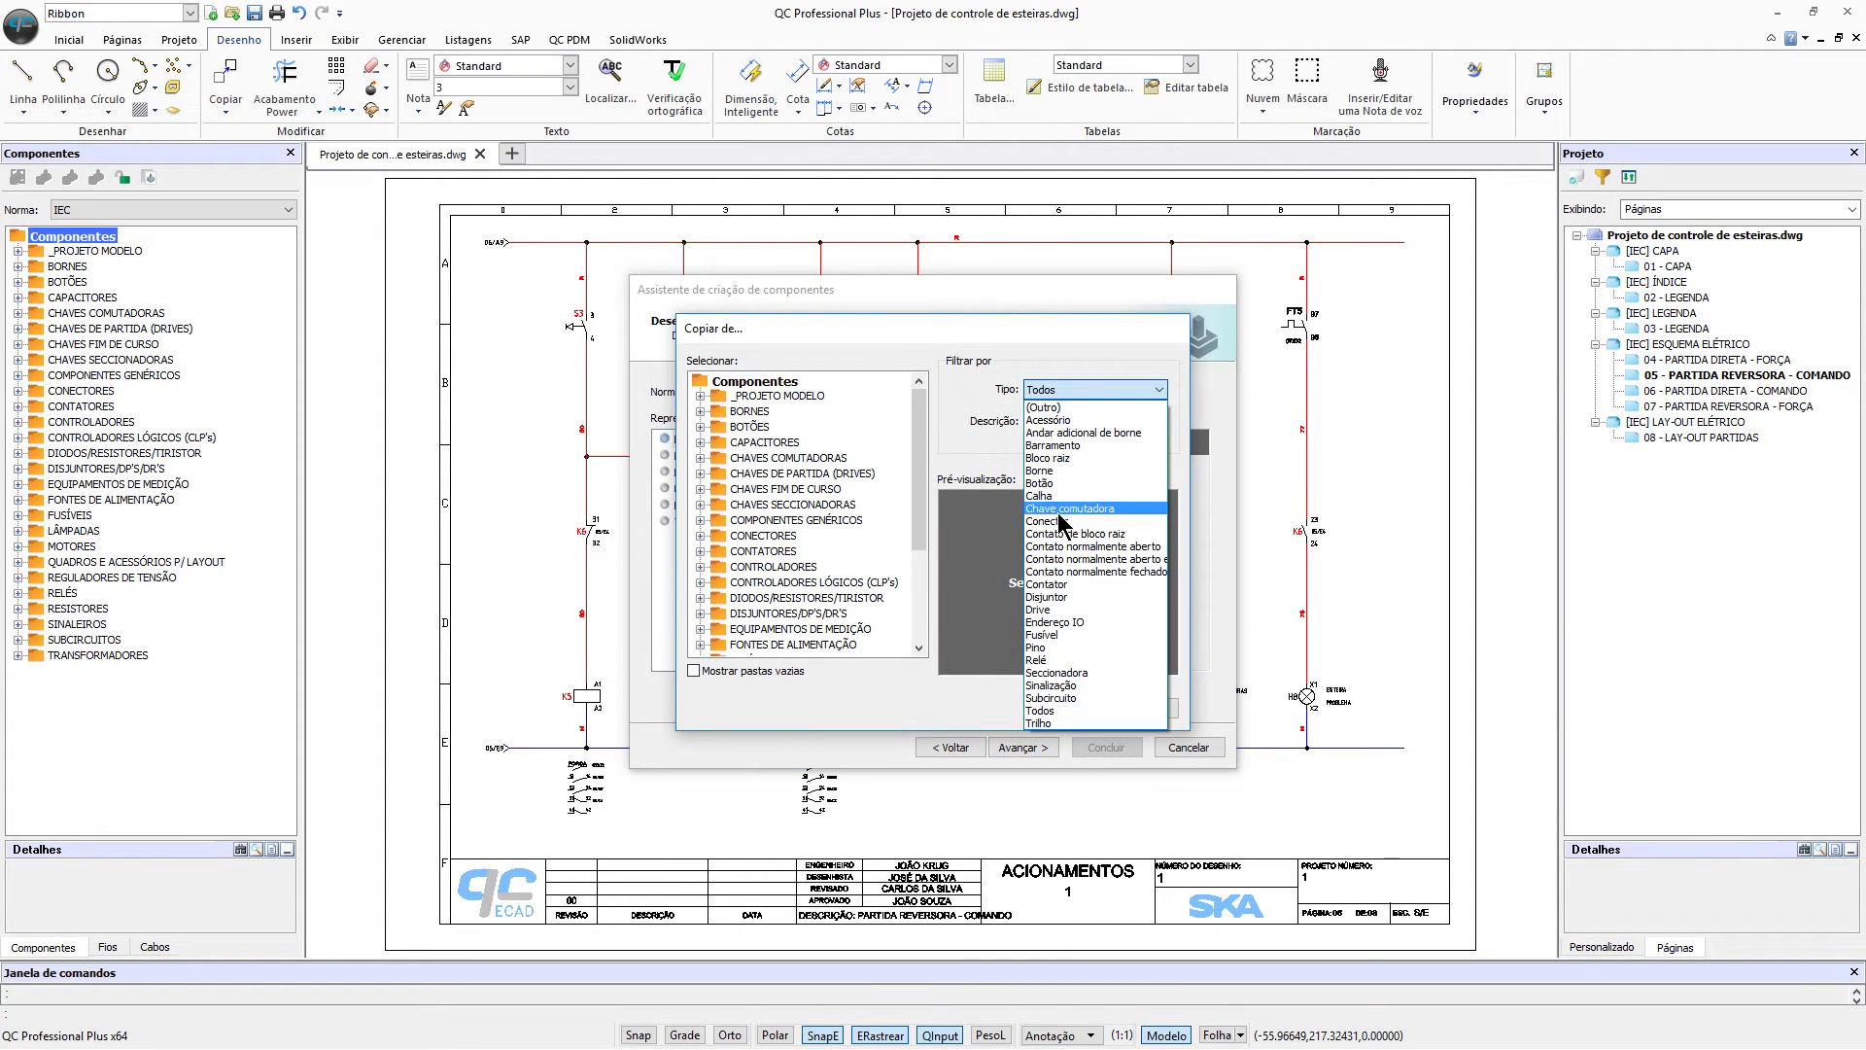
left_click(1066, 596)
left_click(1095, 420)
type("MONOPOLAR")
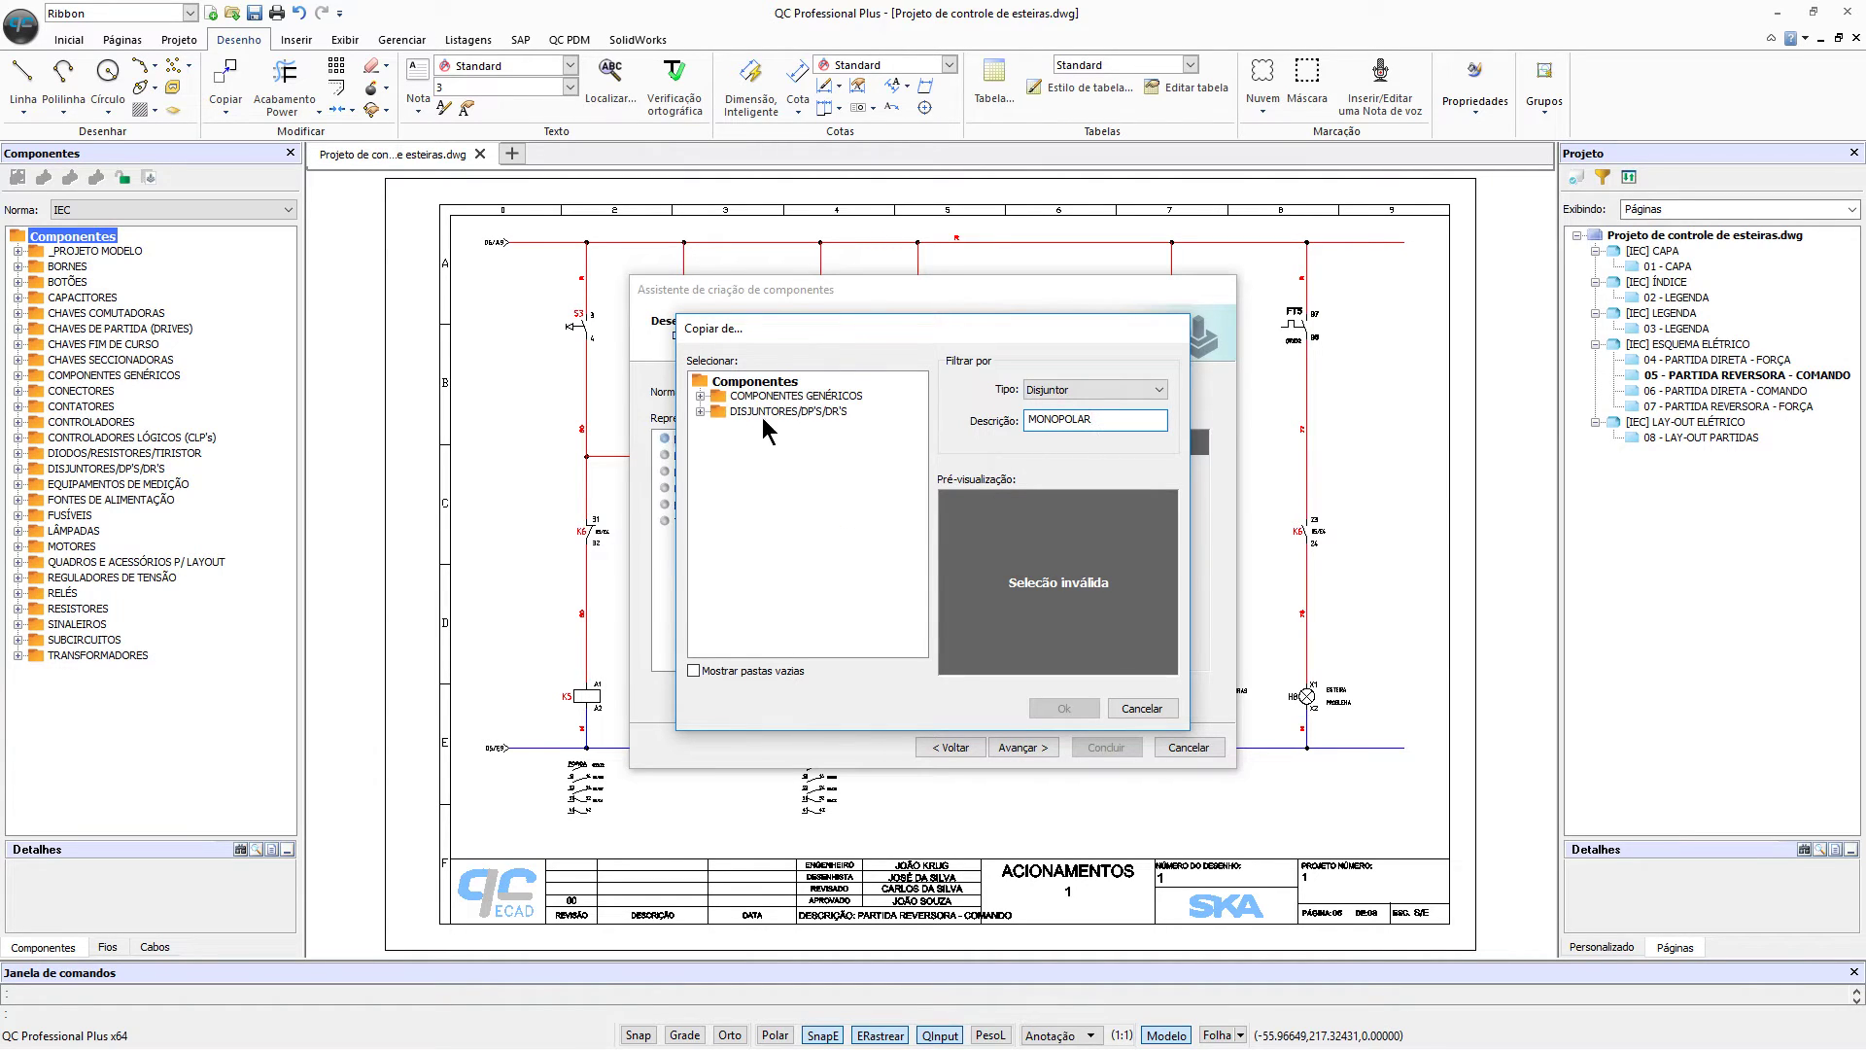
Step: Use the first ABB LINHA S290 single-pole breaker symbol, then begin importing the Layout drawing
left_click(700, 411)
left_click(719, 427)
left_click(737, 442)
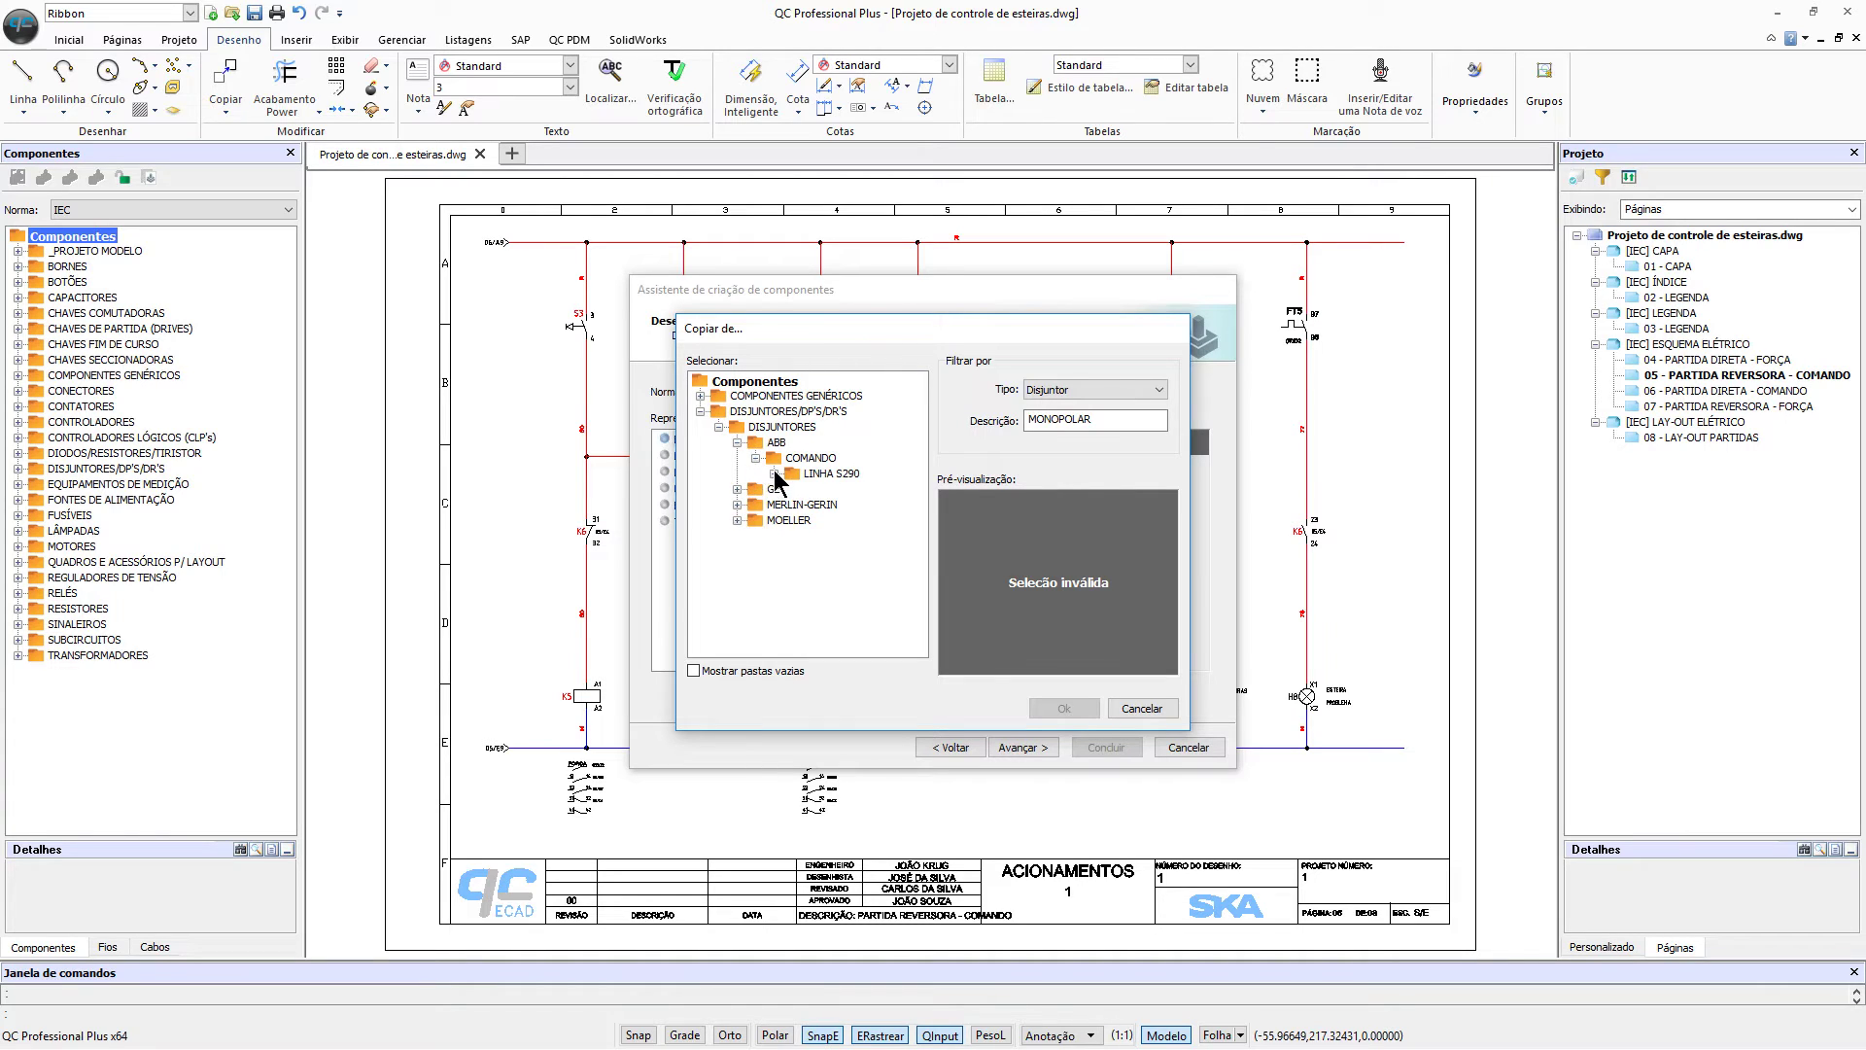
left_click(774, 474)
left_click(860, 490)
left_click(1086, 702)
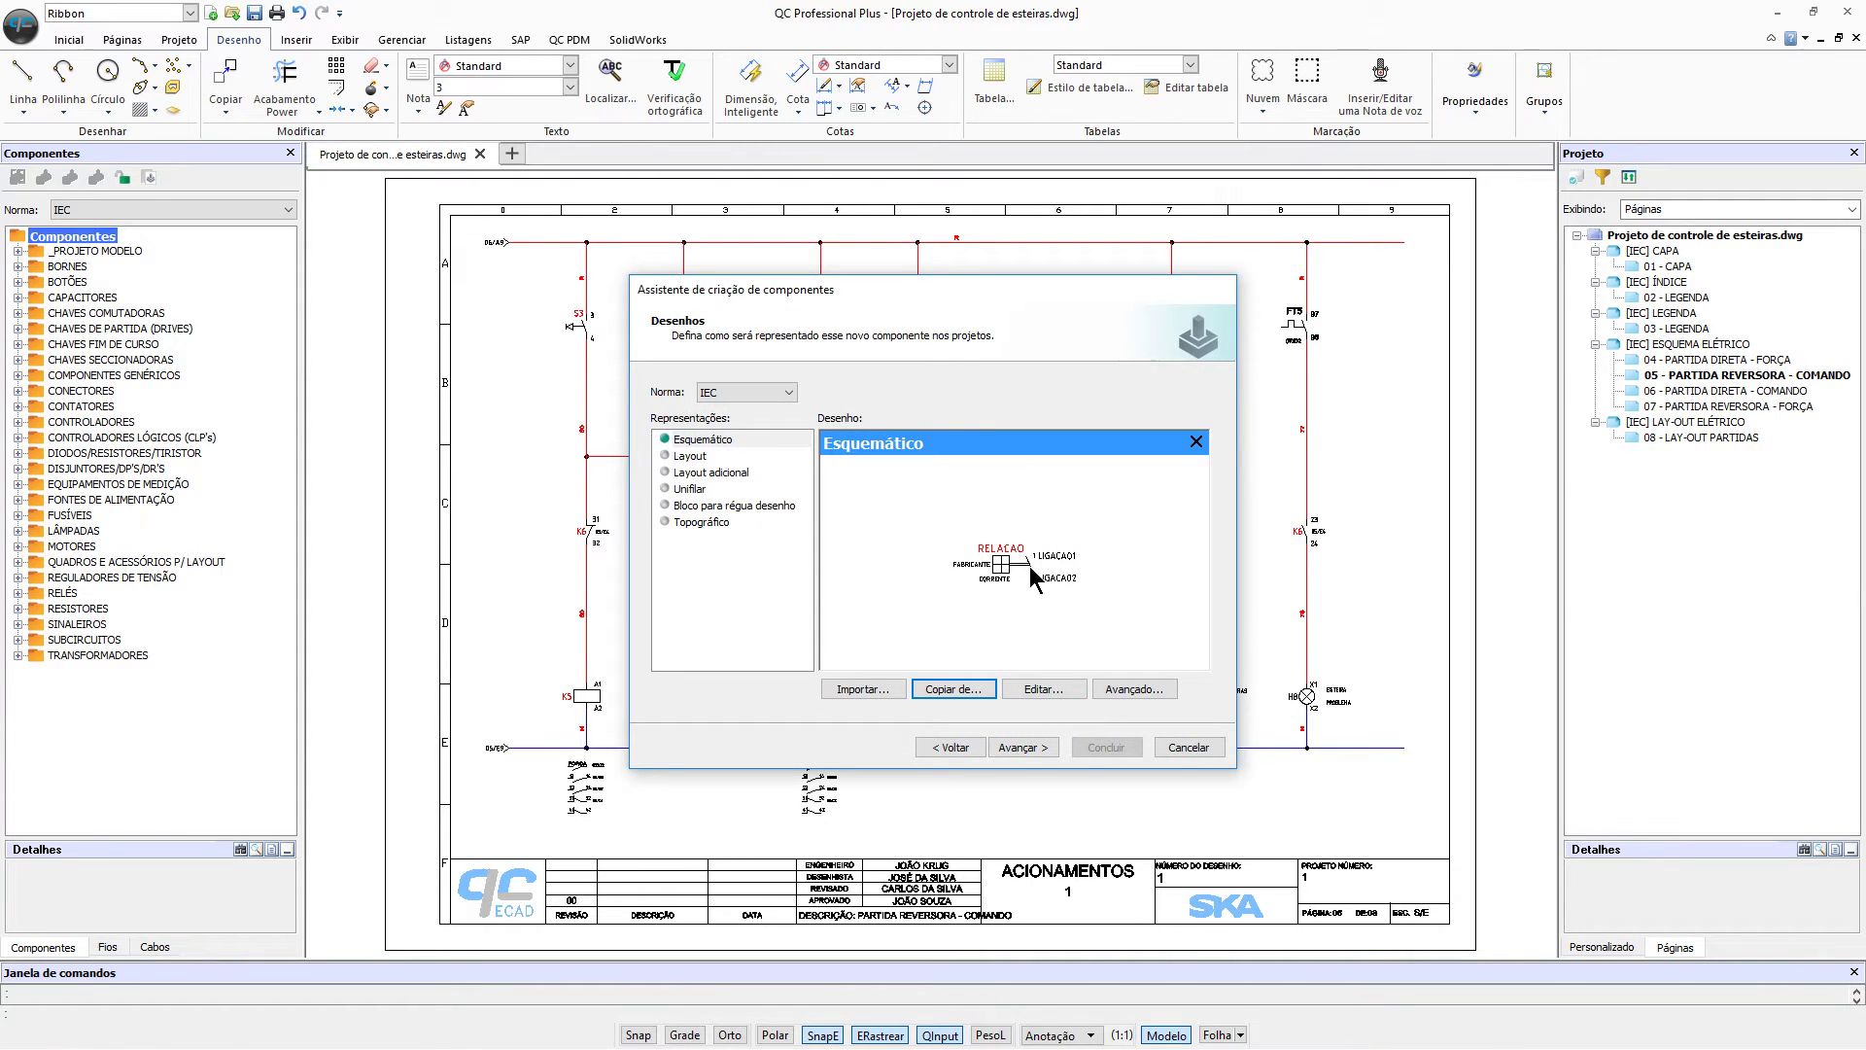
left_click(698, 457)
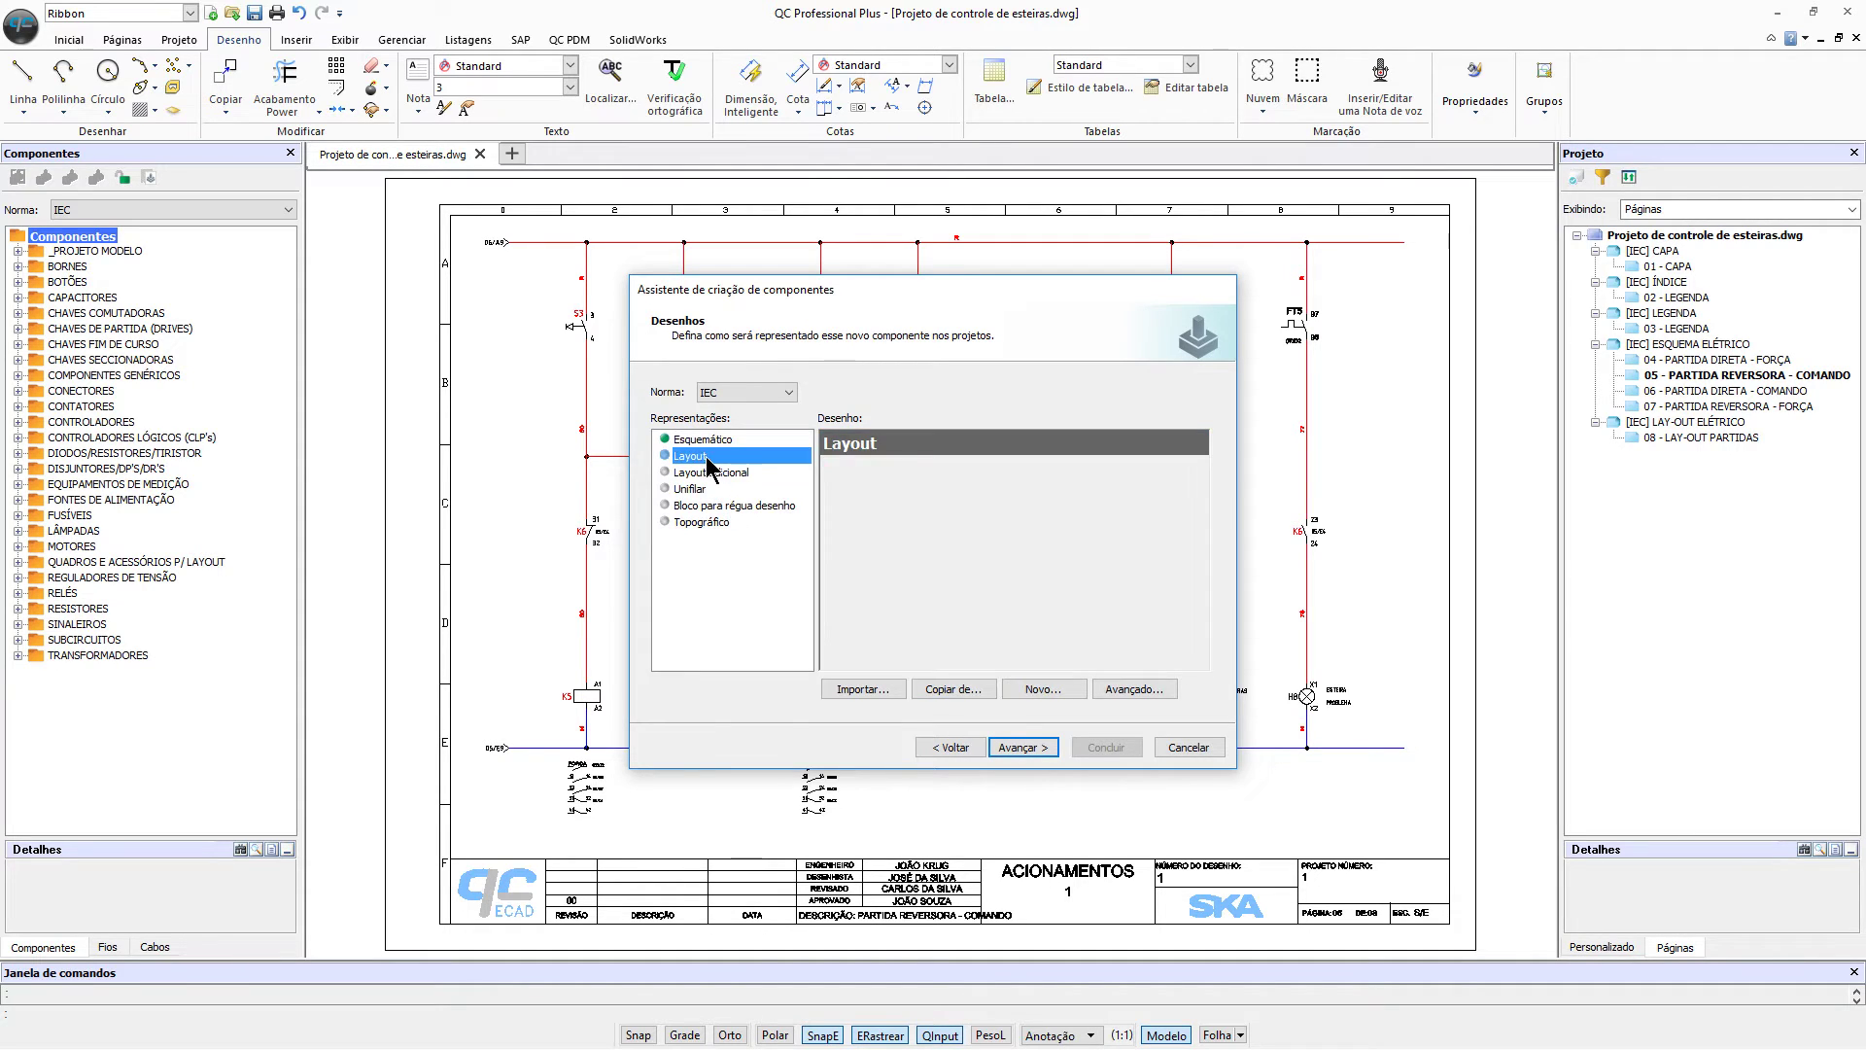
left_click(864, 691)
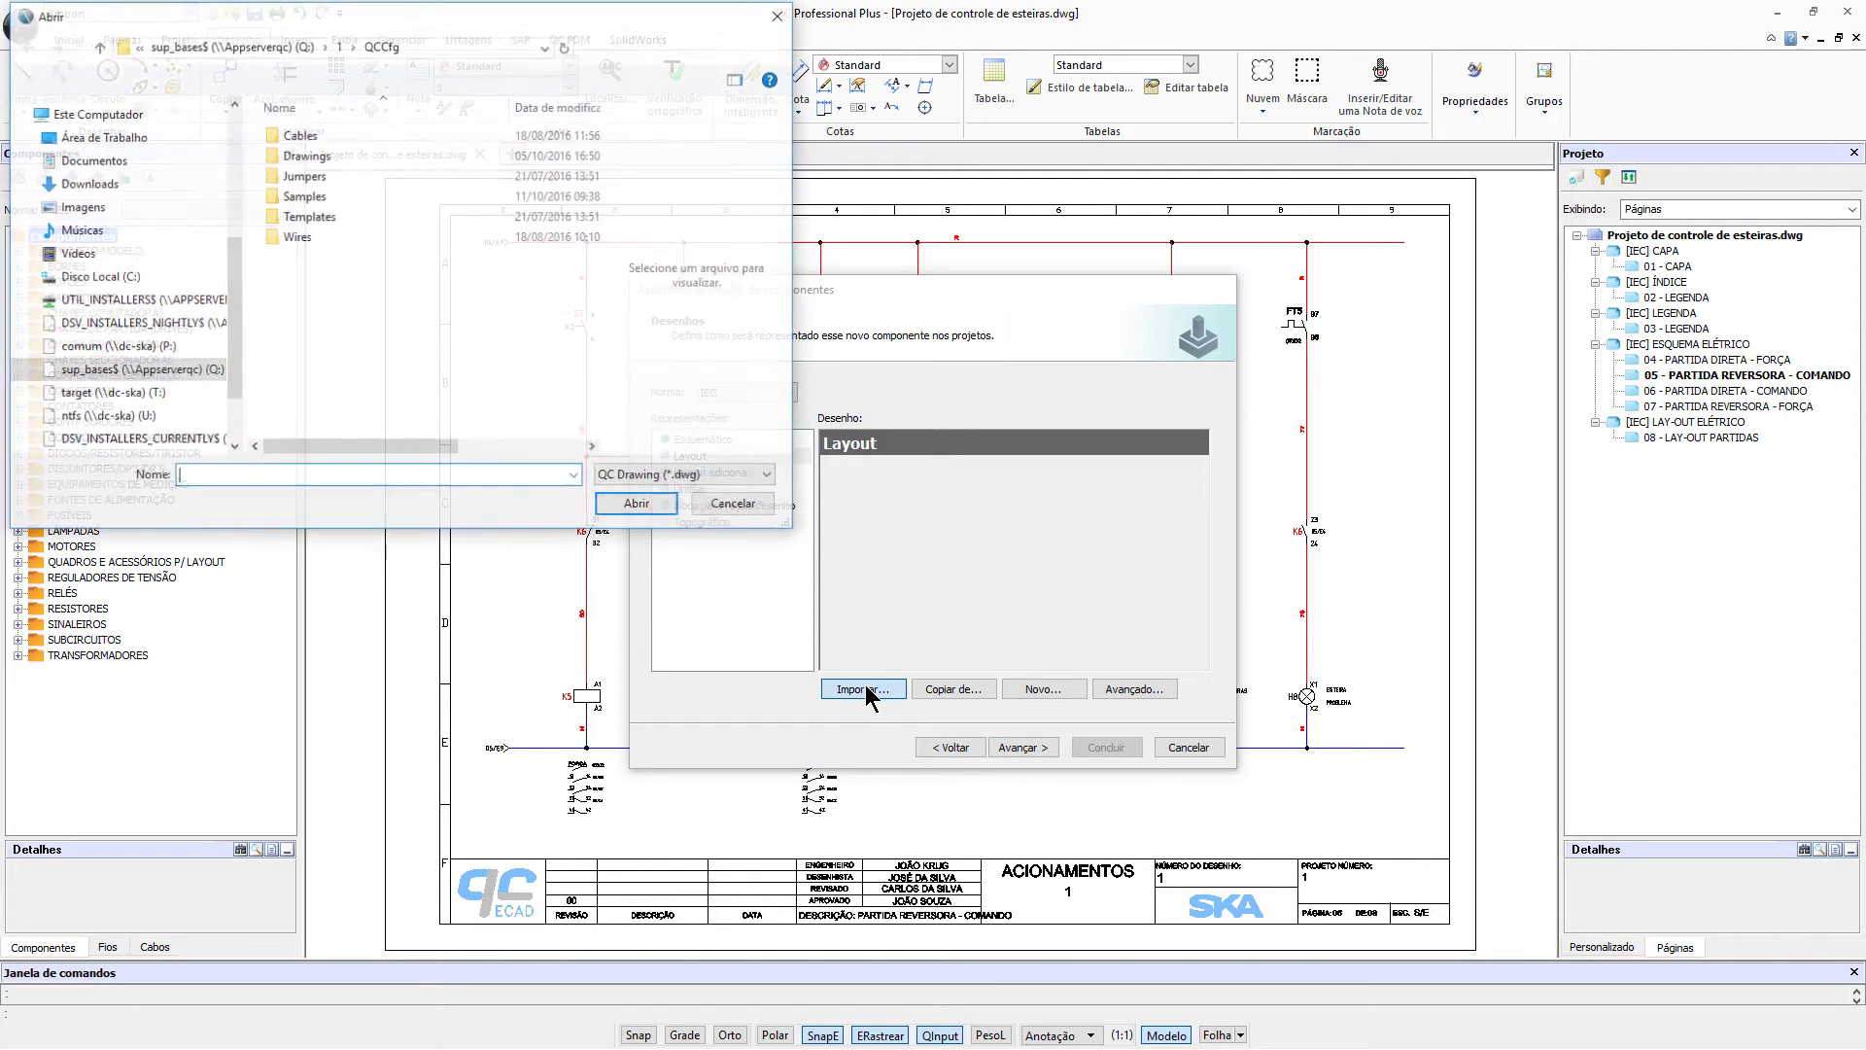
Step: Import PS-42689 - 59171.dwg from C:\temp as the layout drawing
left_click(97, 277)
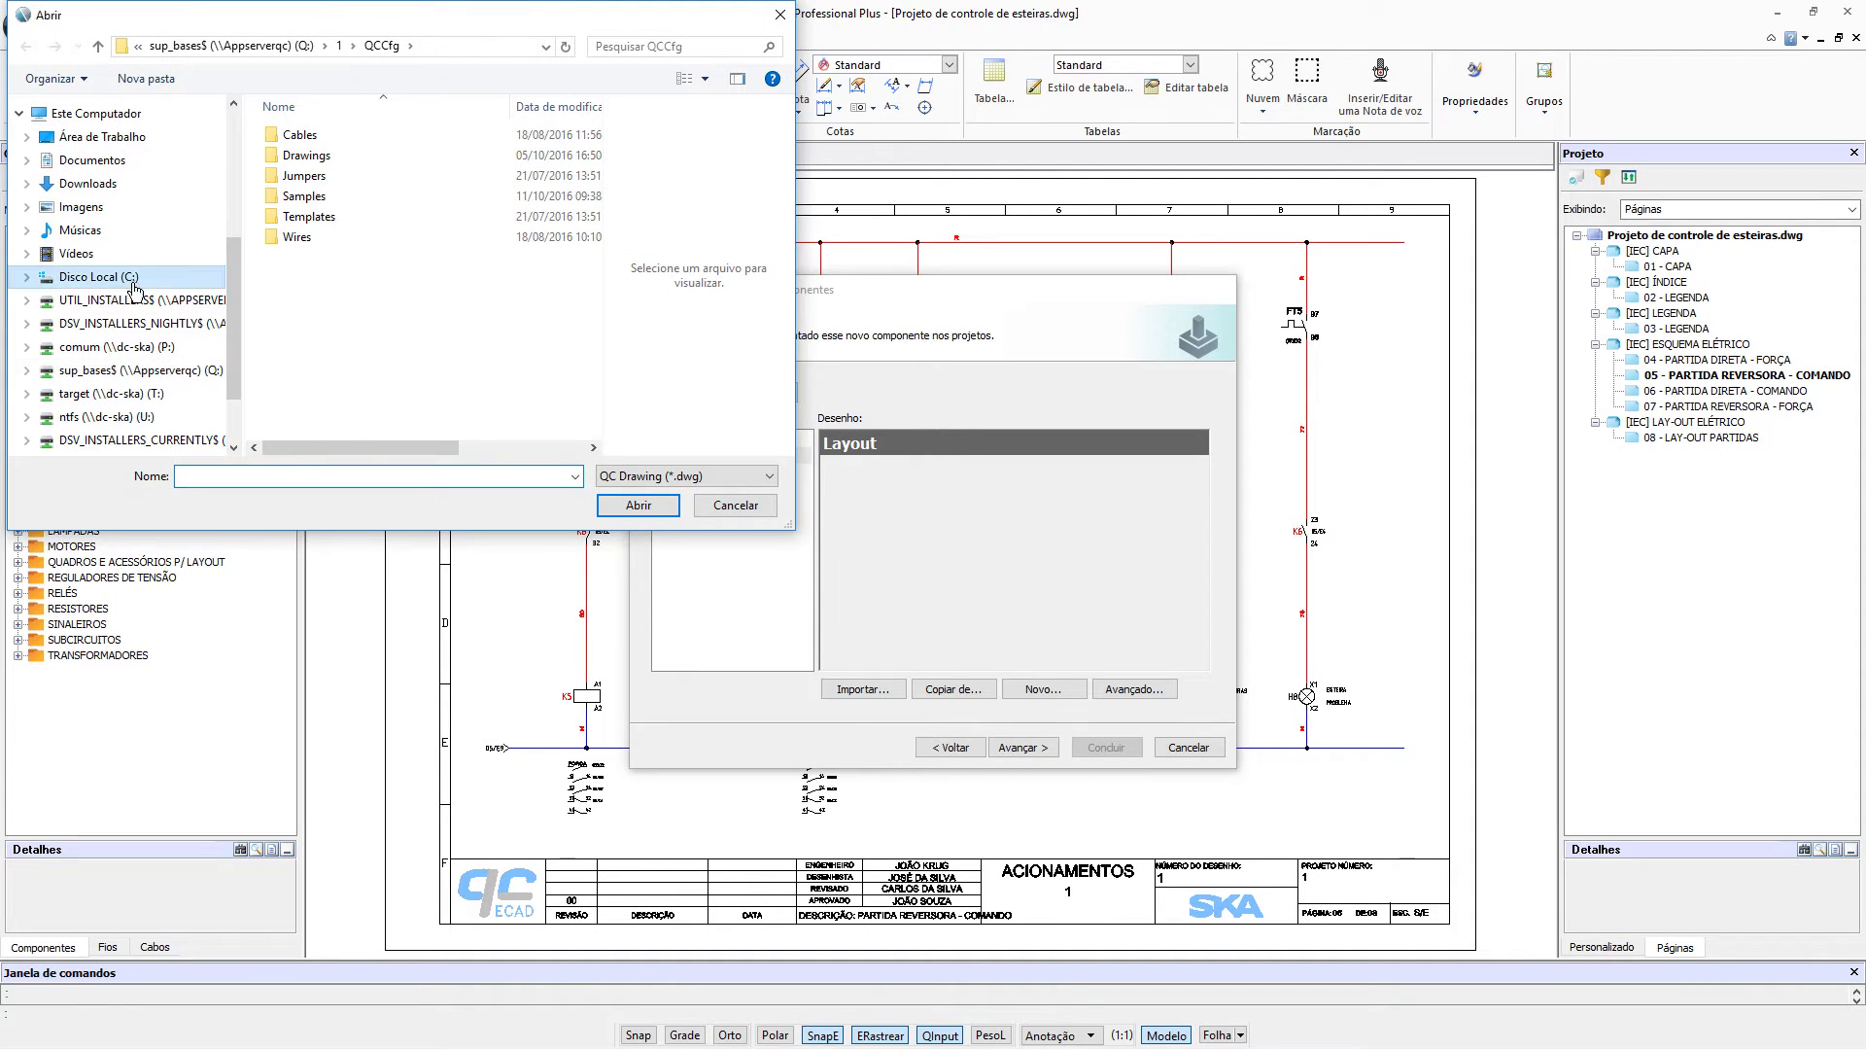
left_click_drag(595, 262, 595, 325)
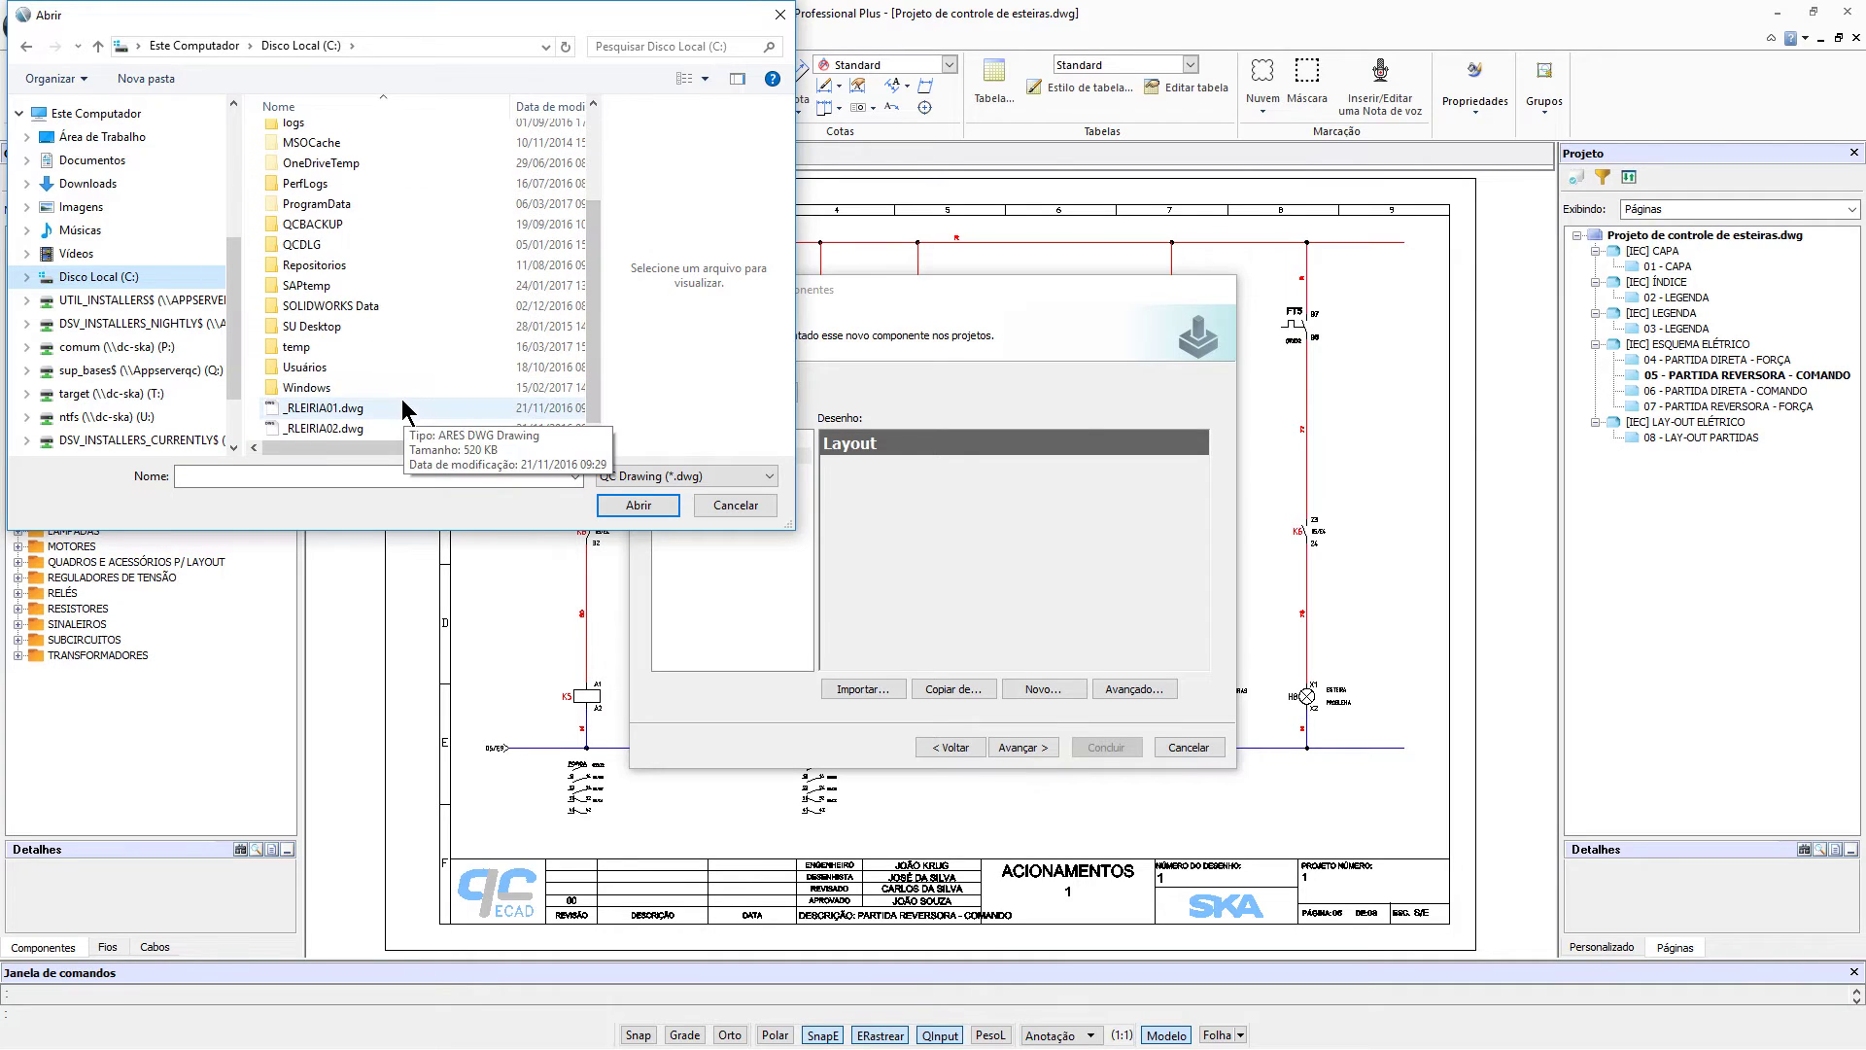
double_click(321, 347)
left_click(341, 163)
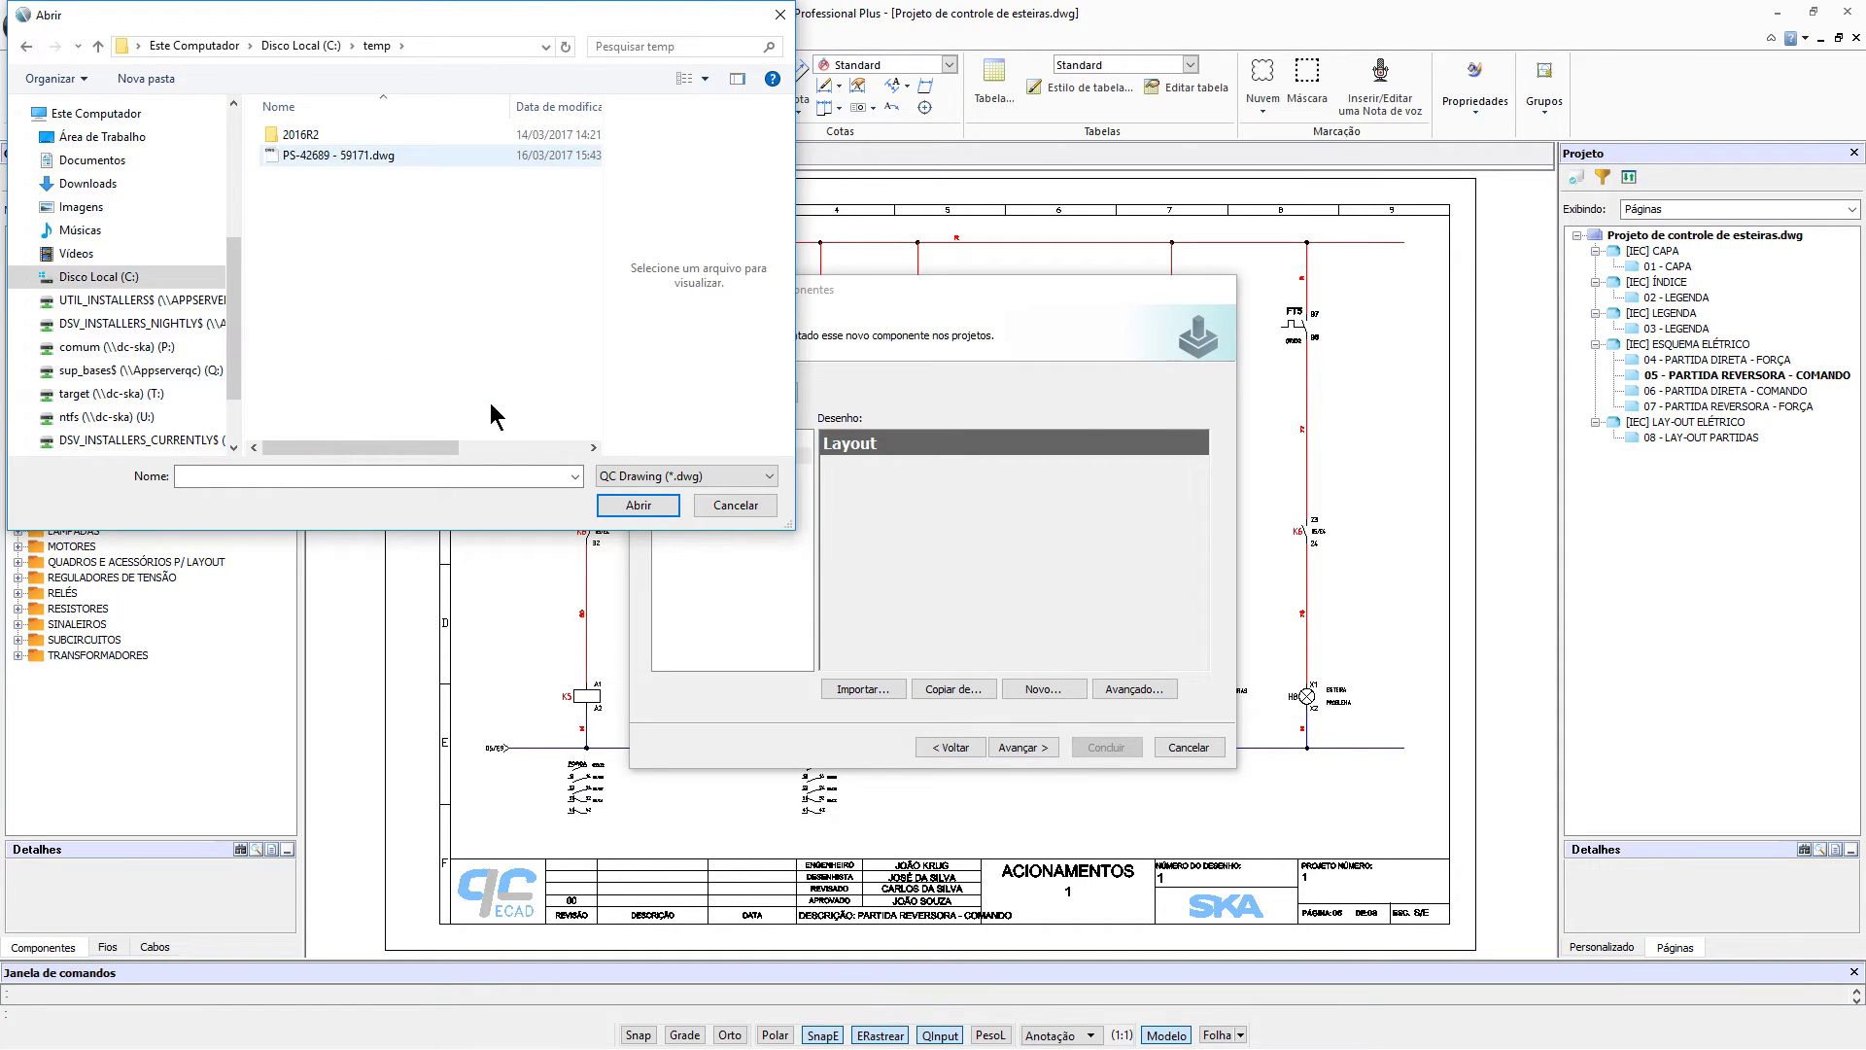
left_click(628, 513)
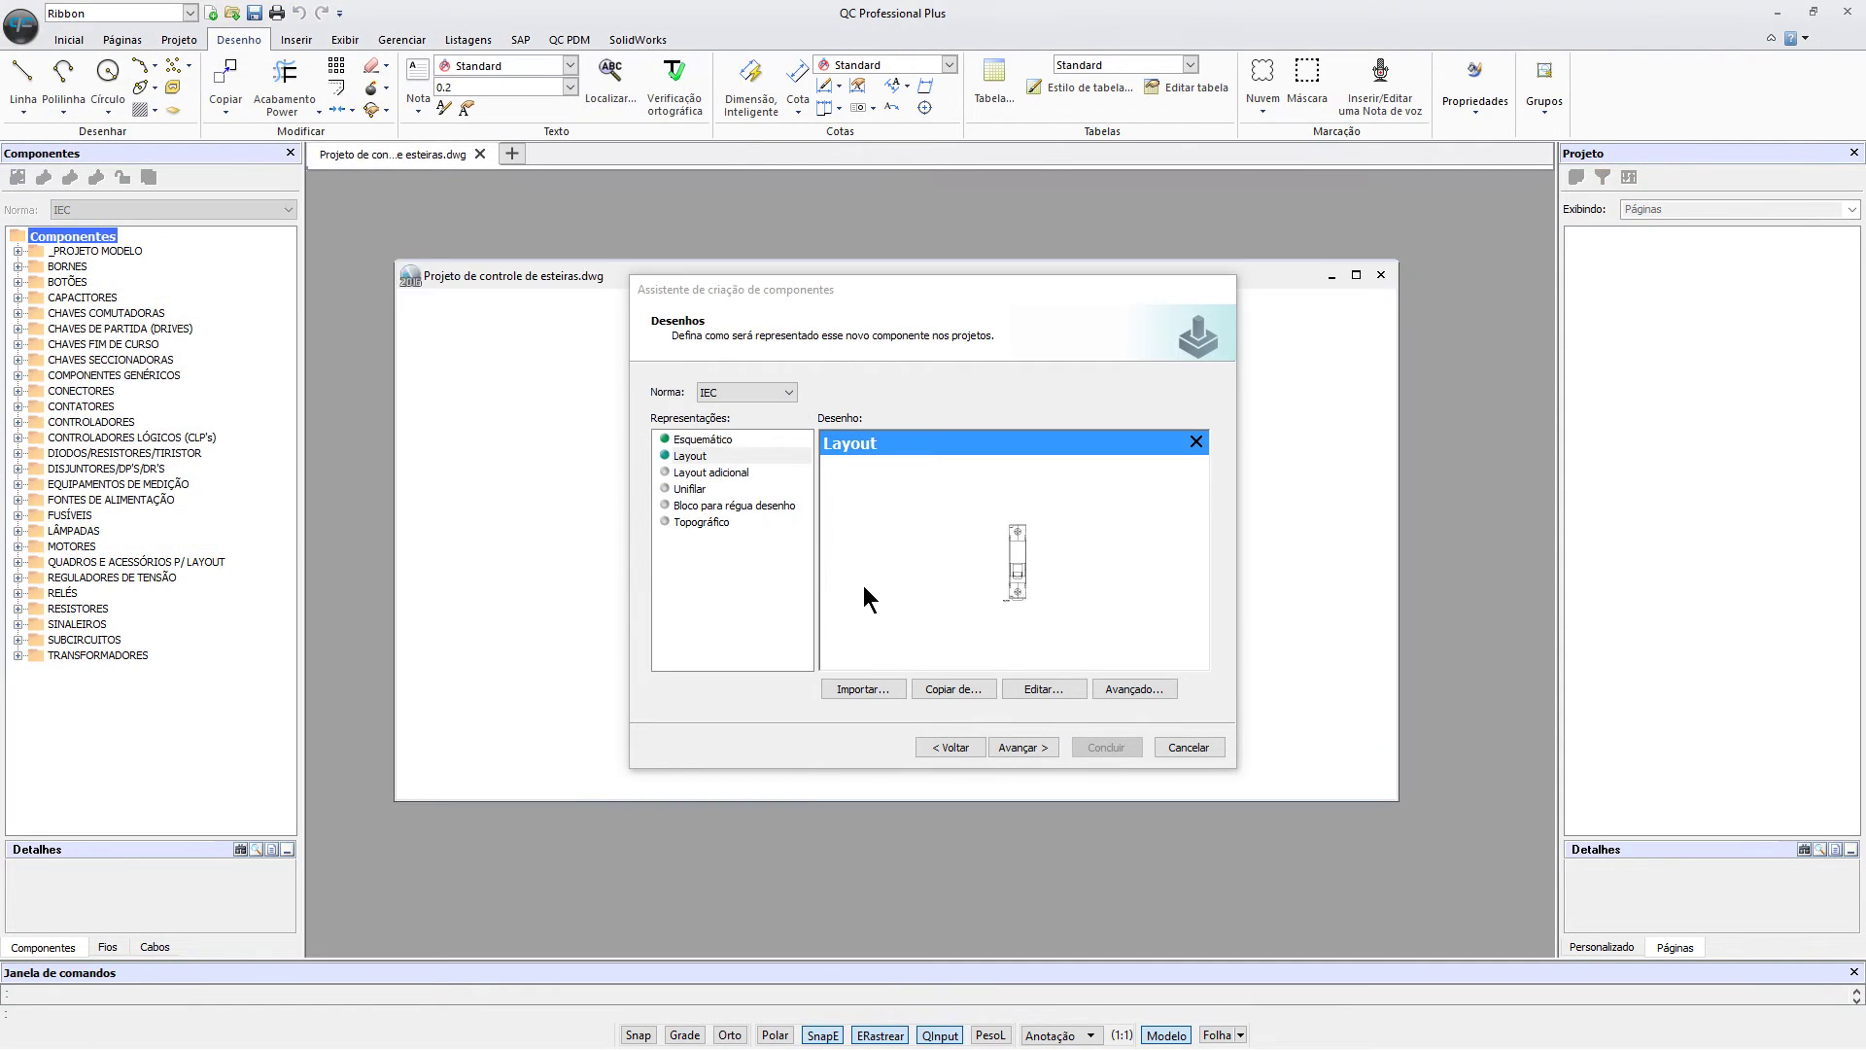
Step: Edit the layout drawing and move all 196 entities onto layer 0 via the Properties panel
left_click(1058, 688)
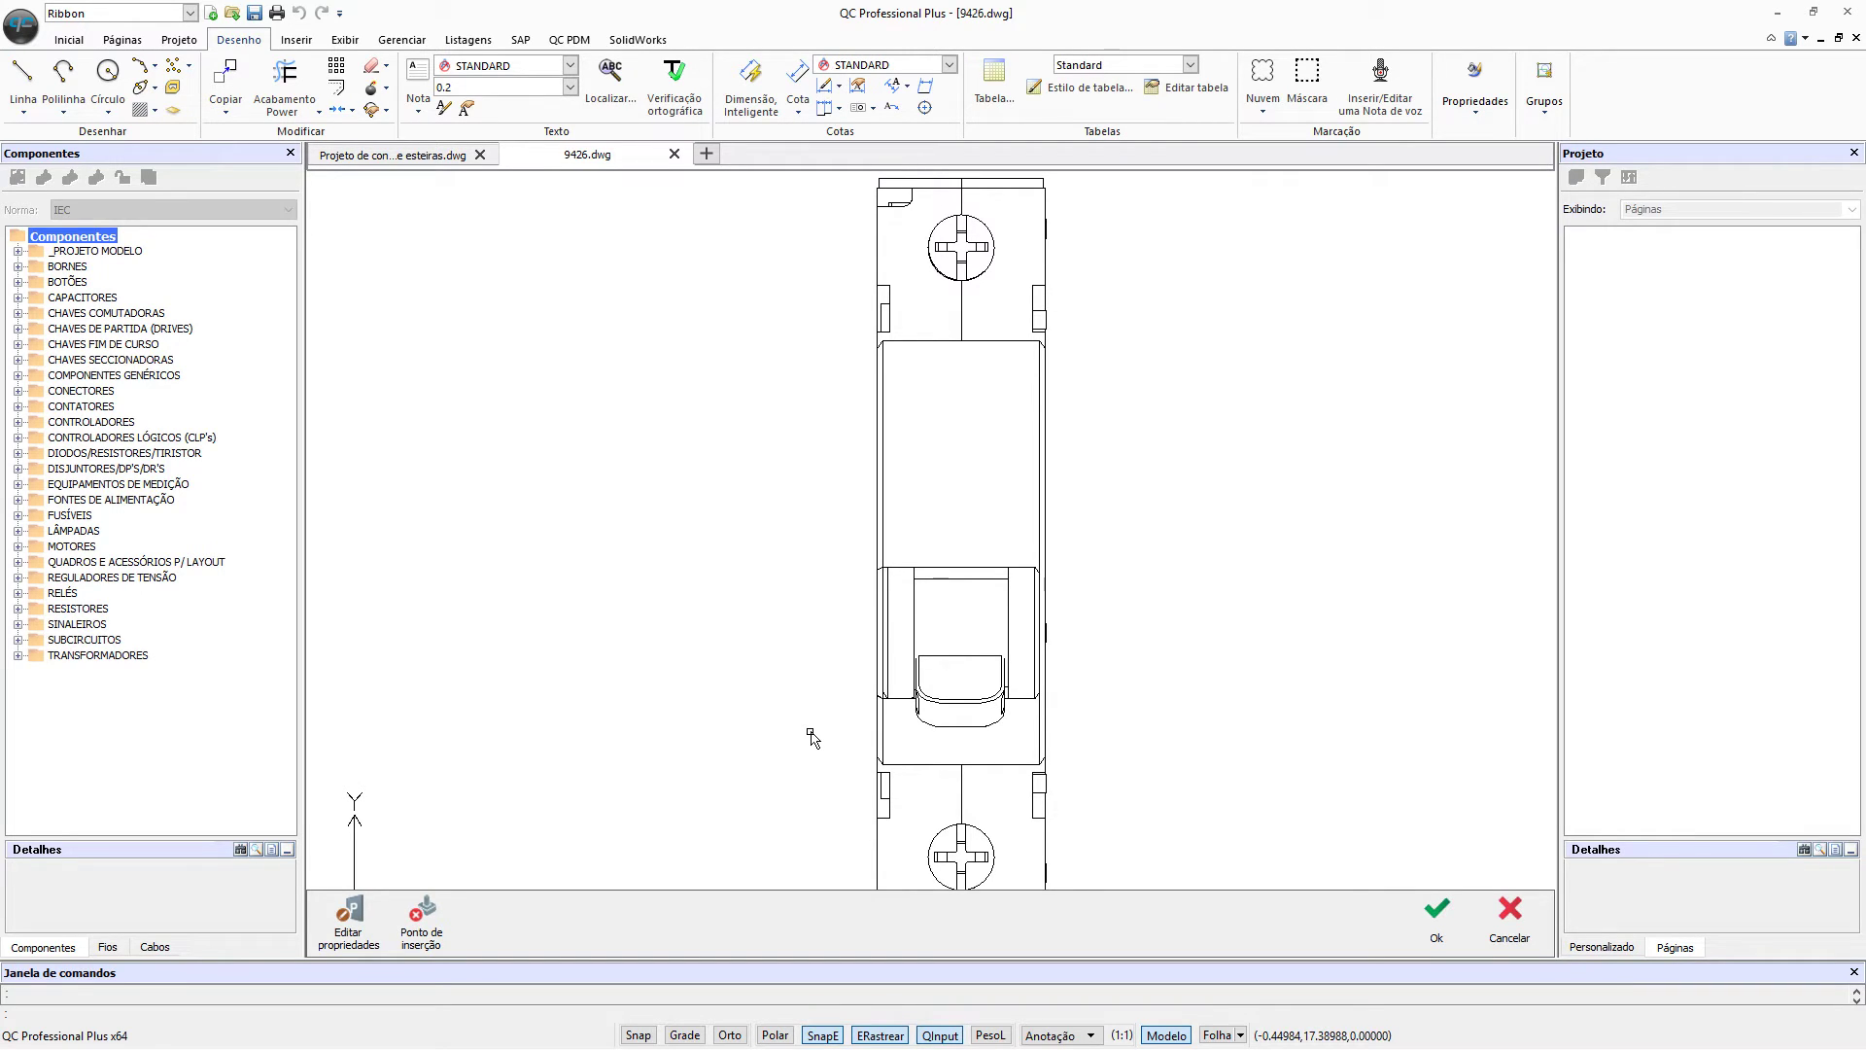
right_click(1585, 122)
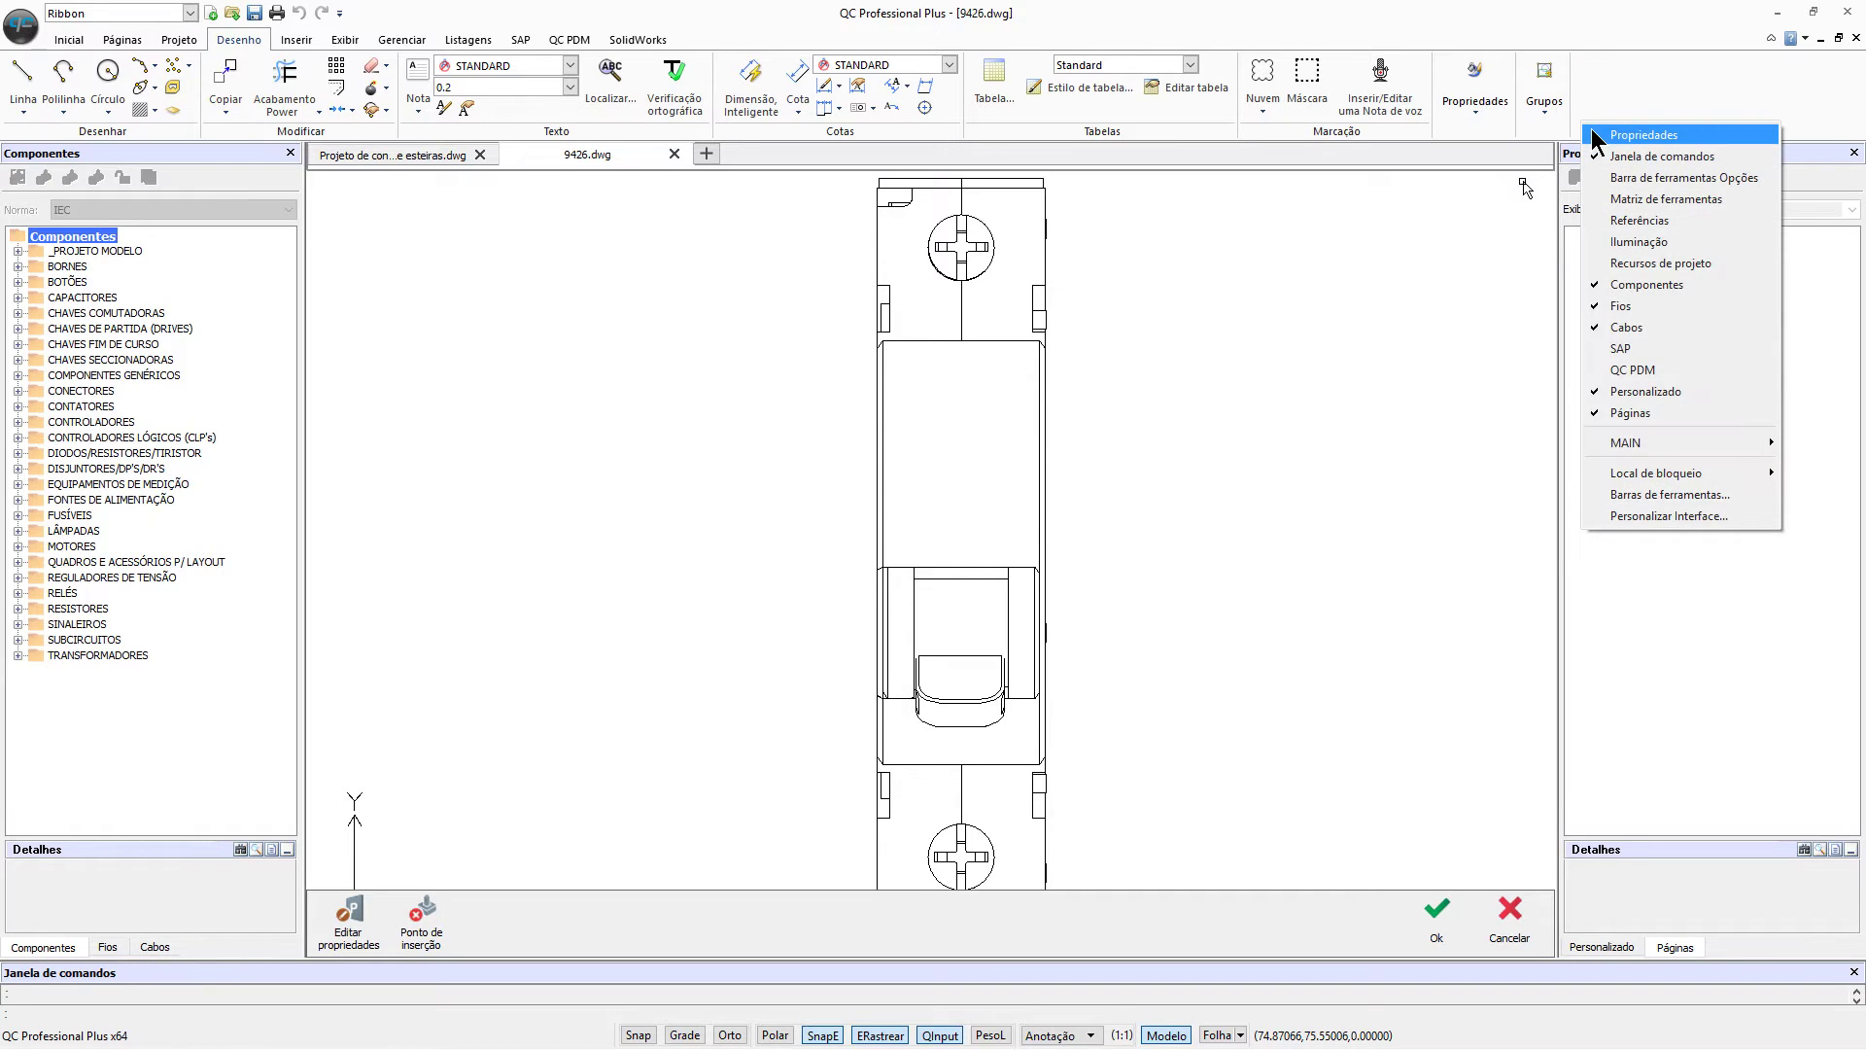
left_click(1642, 135)
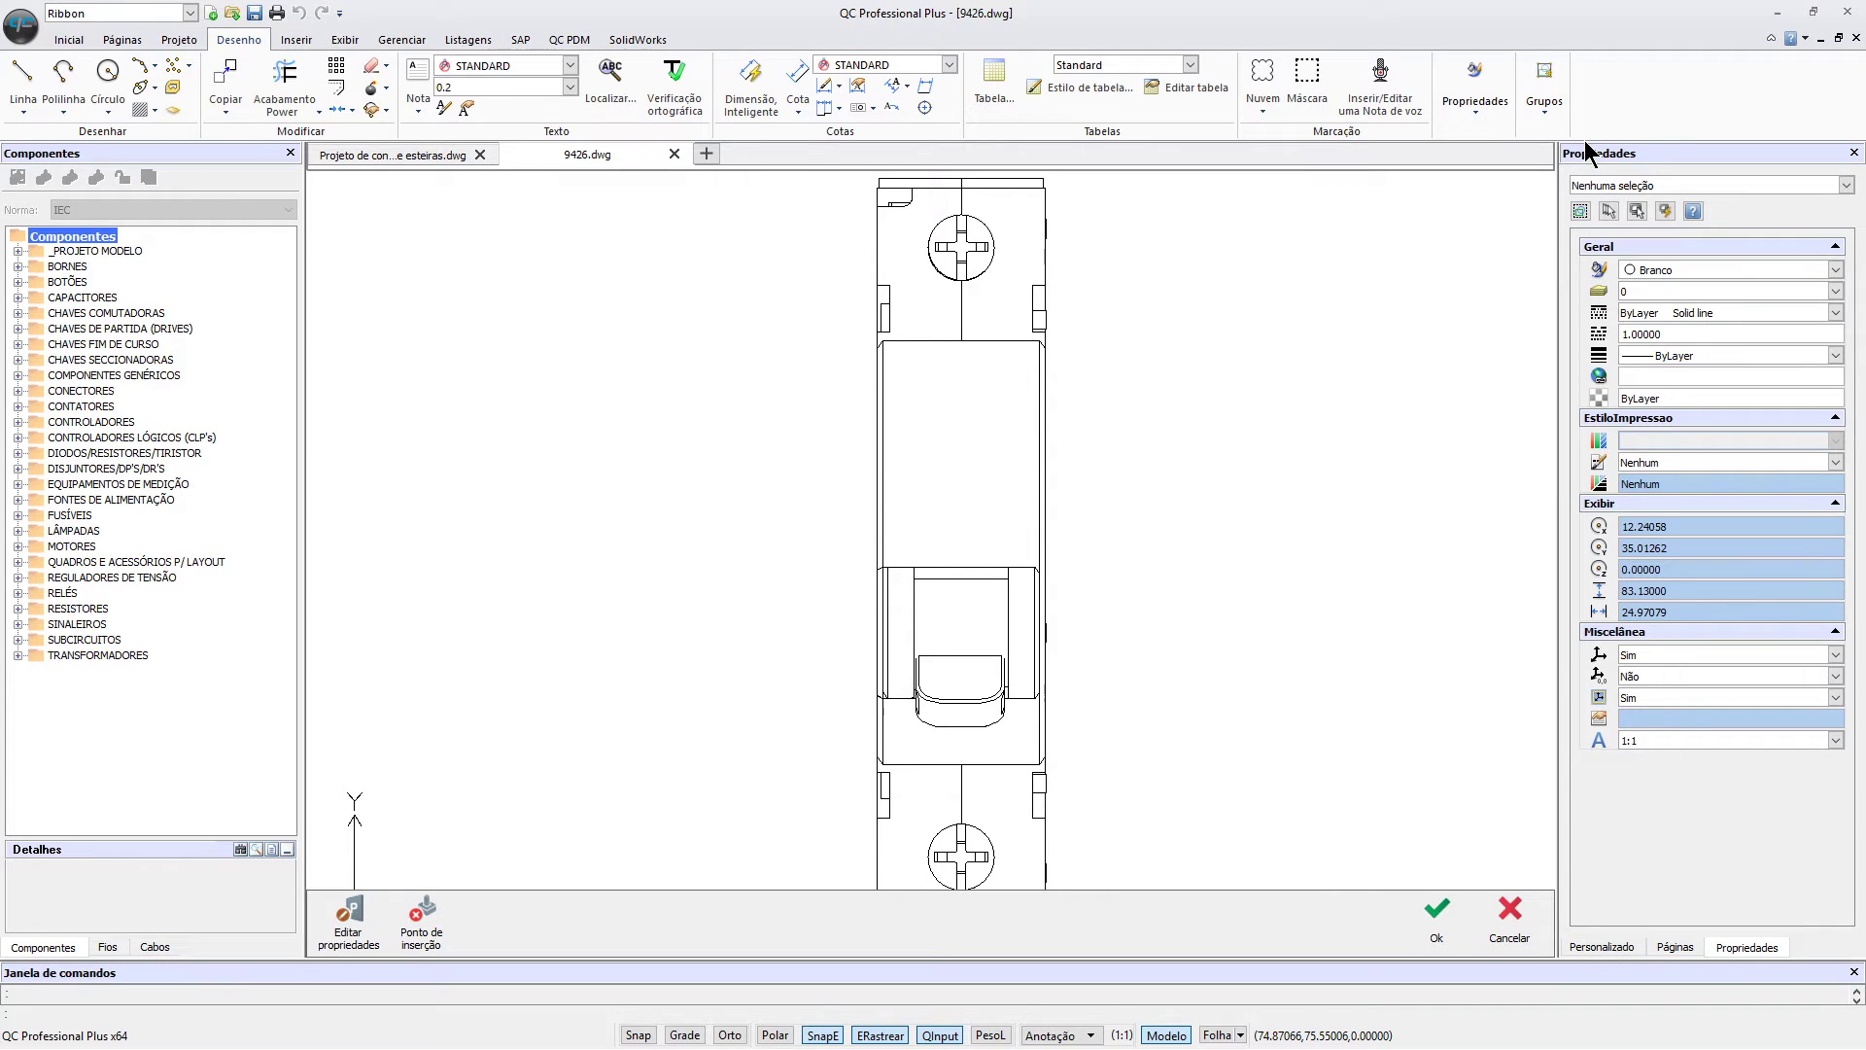
key("ctrl+a")
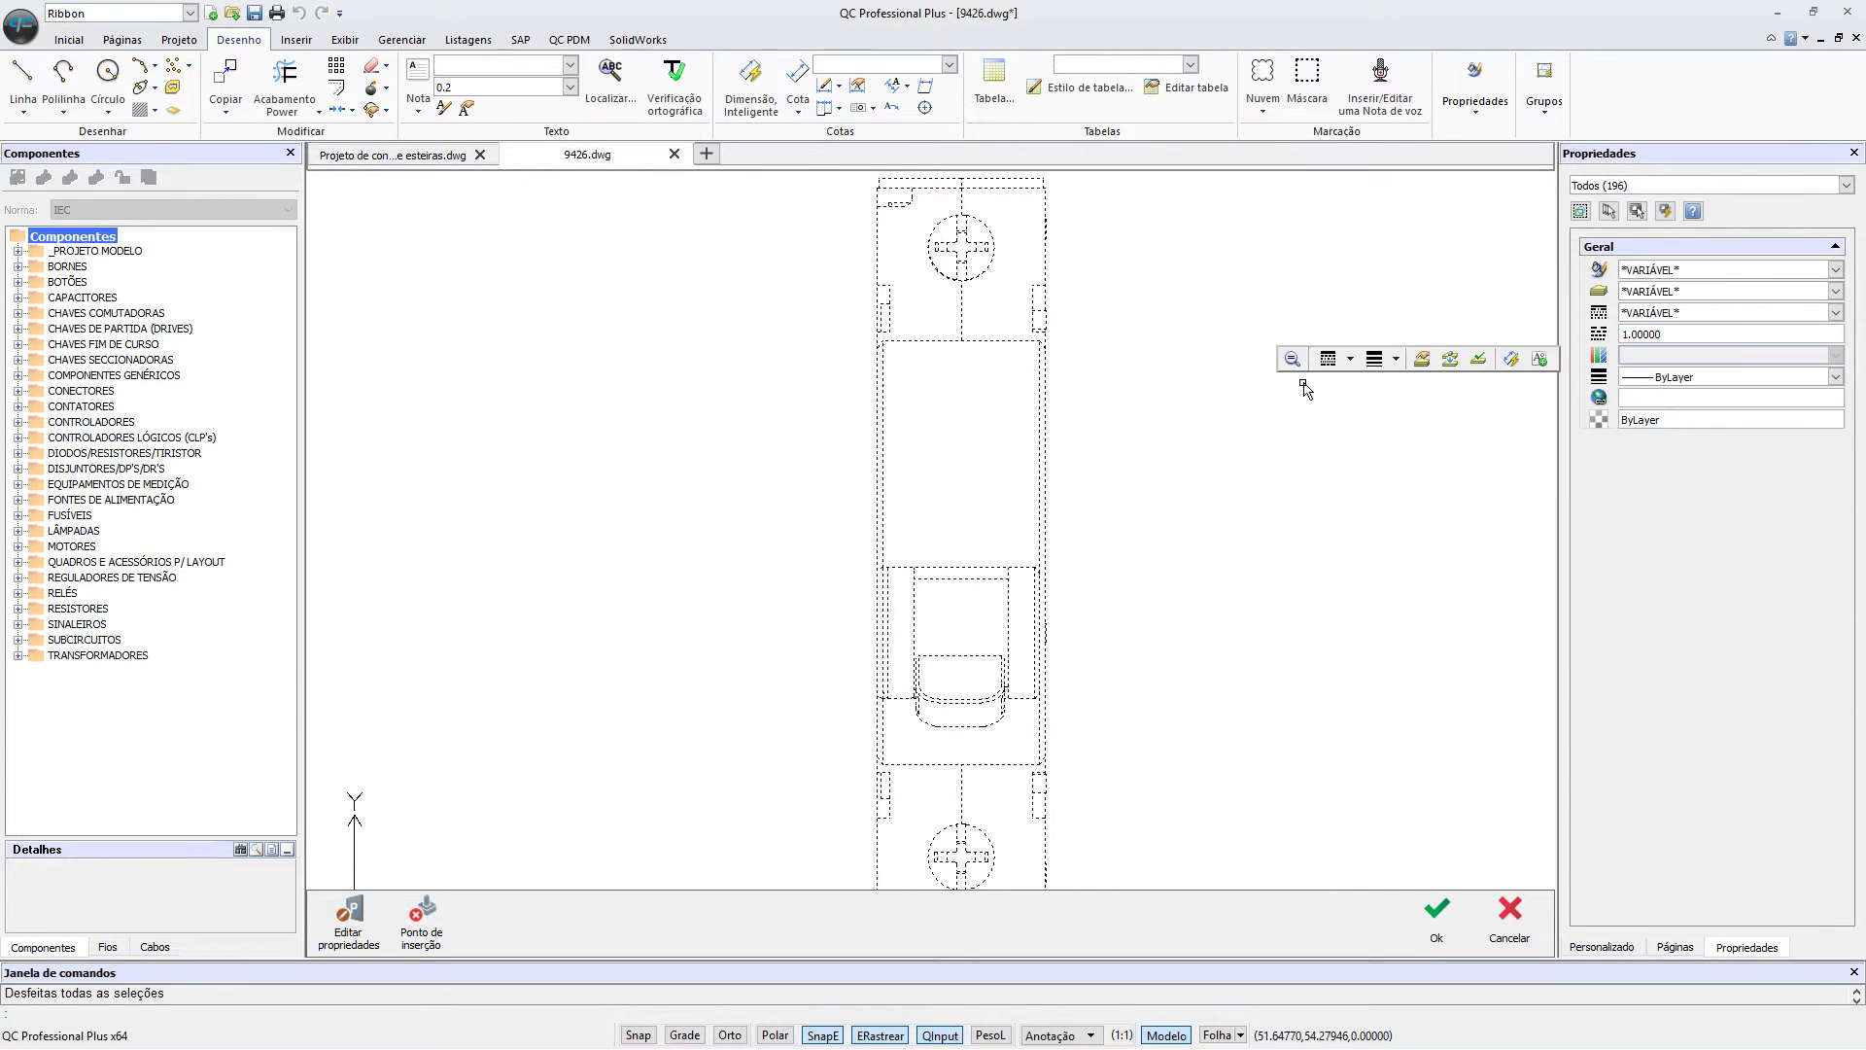
left_click(1676, 184)
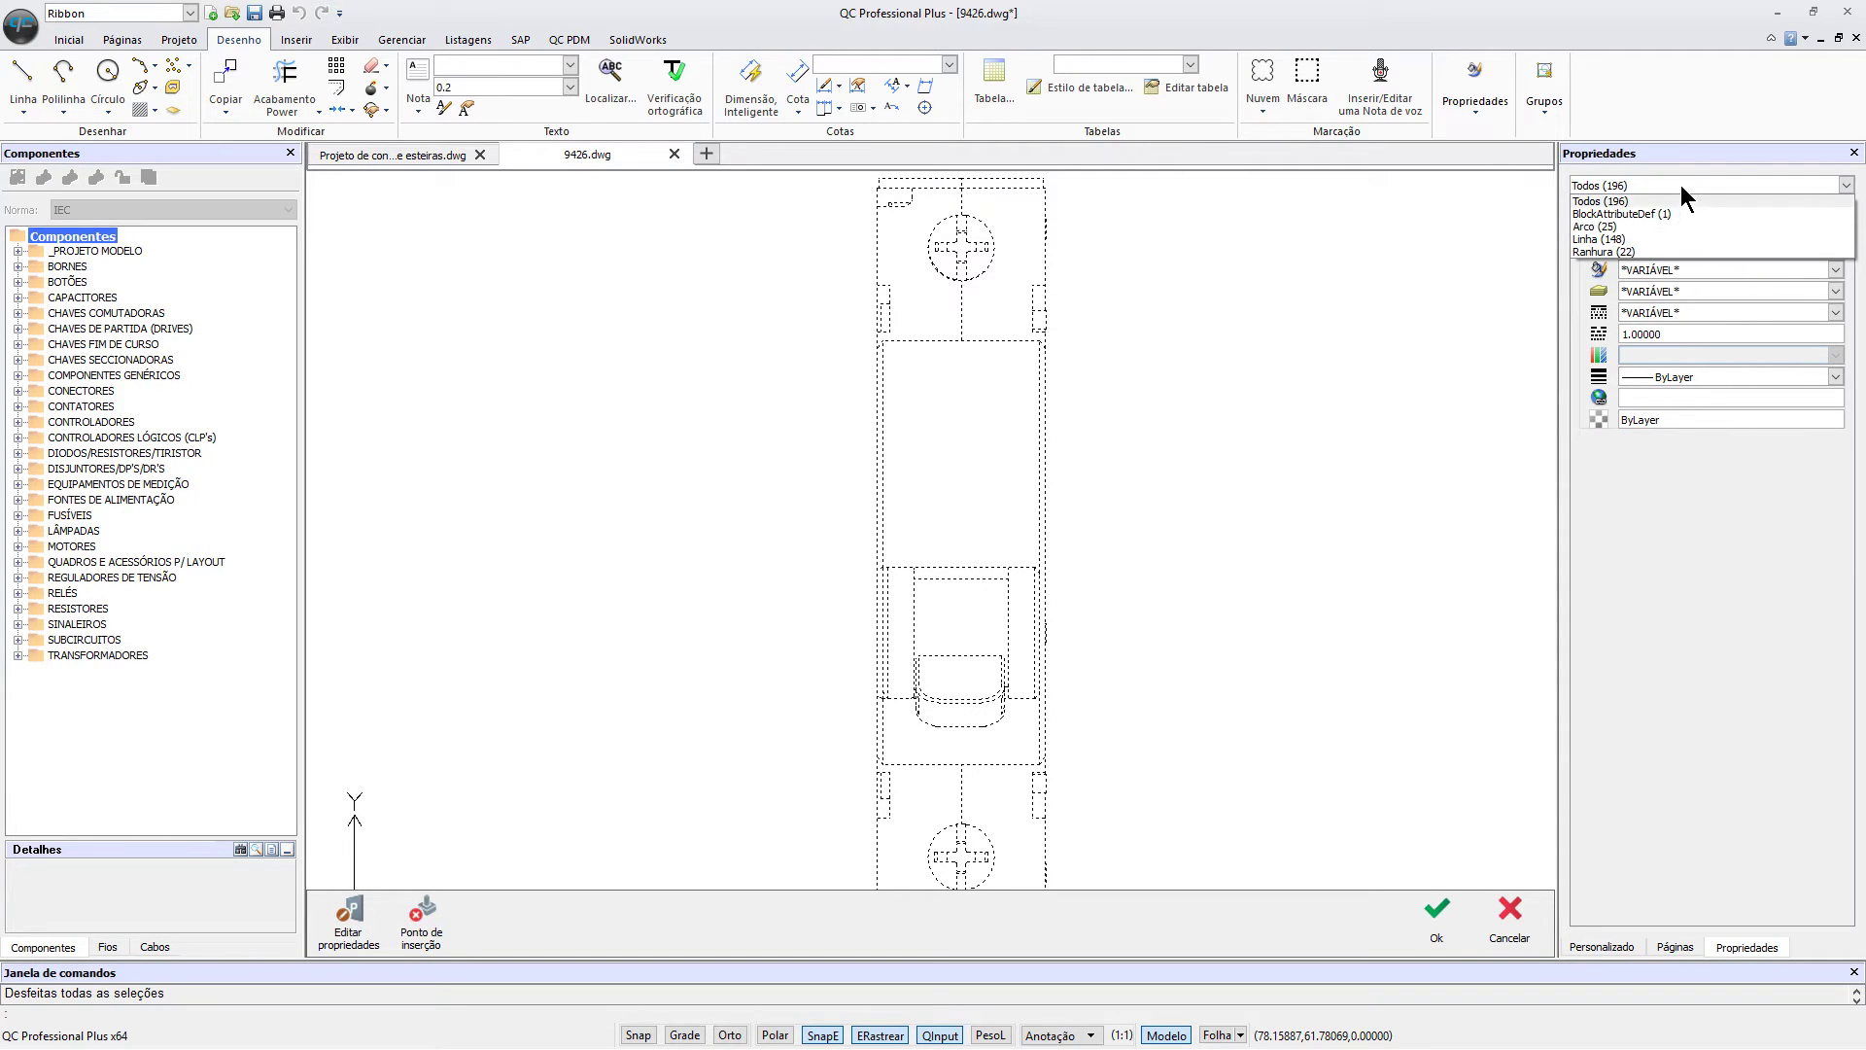
left_click(1681, 185)
left_click(1638, 293)
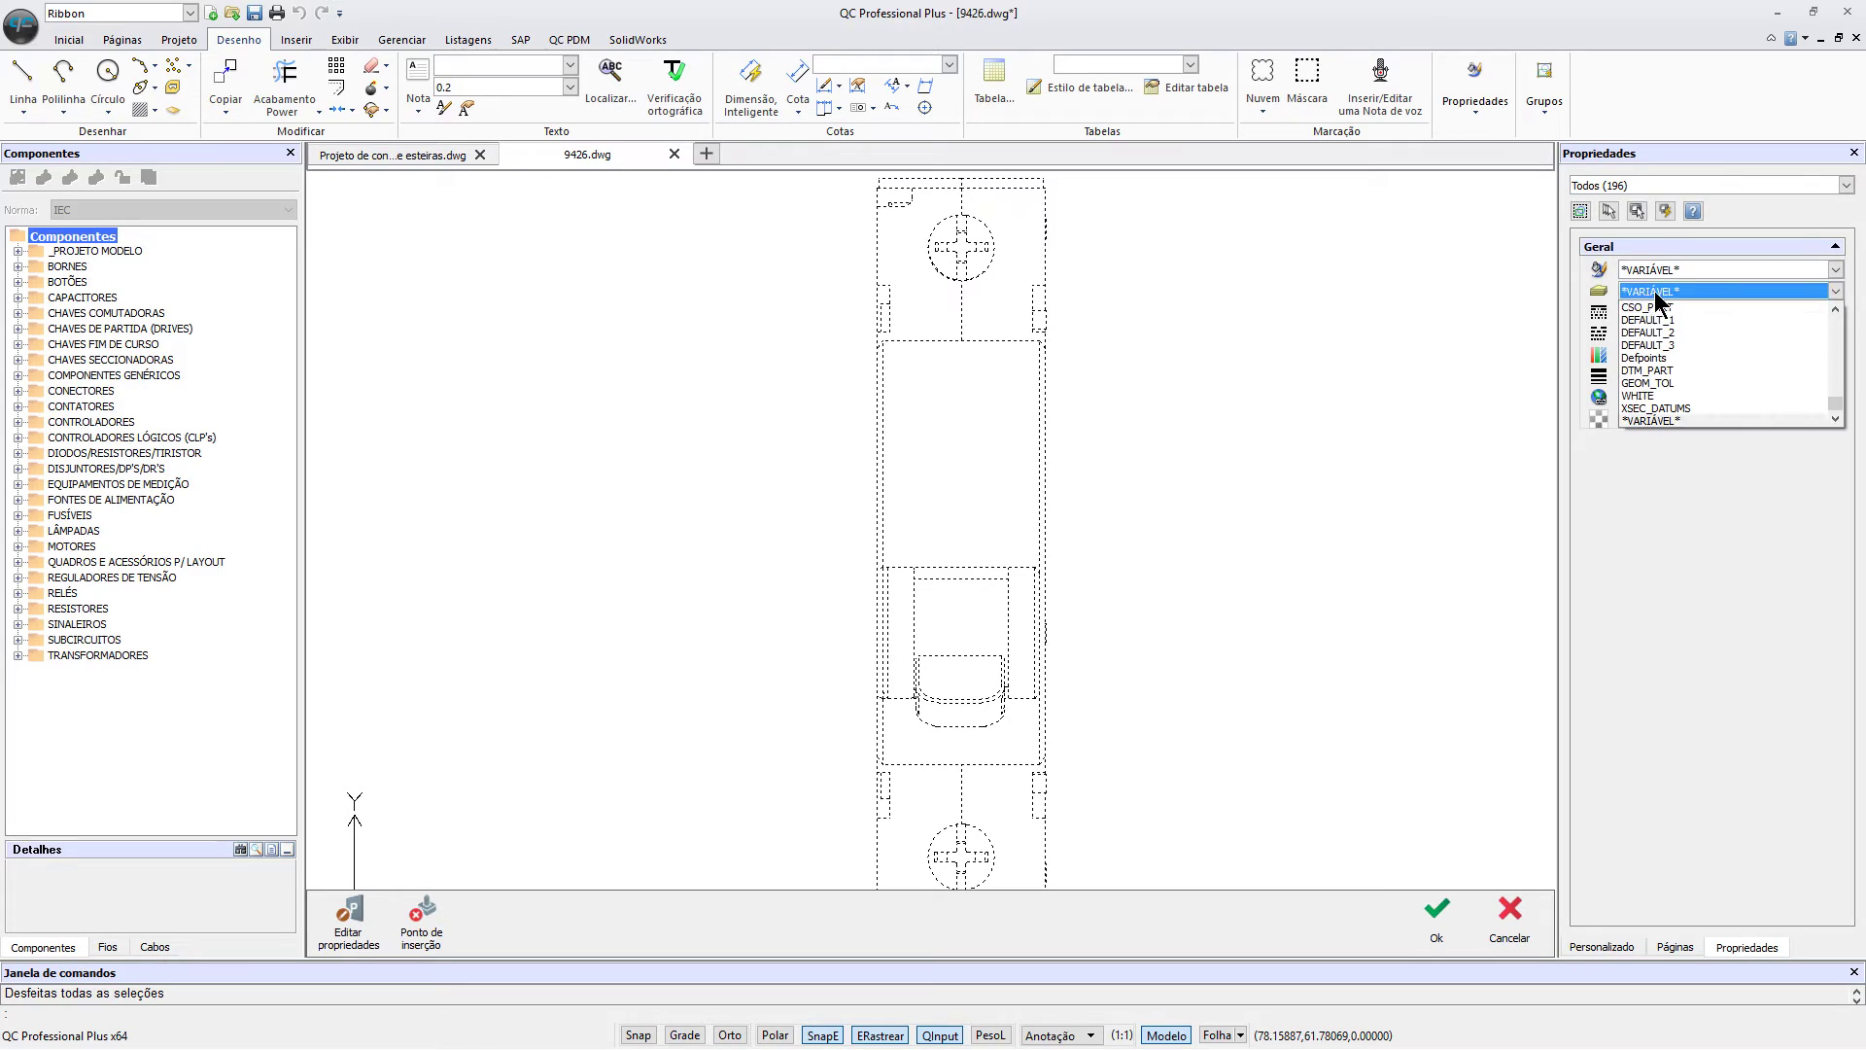
left_click_drag(1835, 404, 1833, 330)
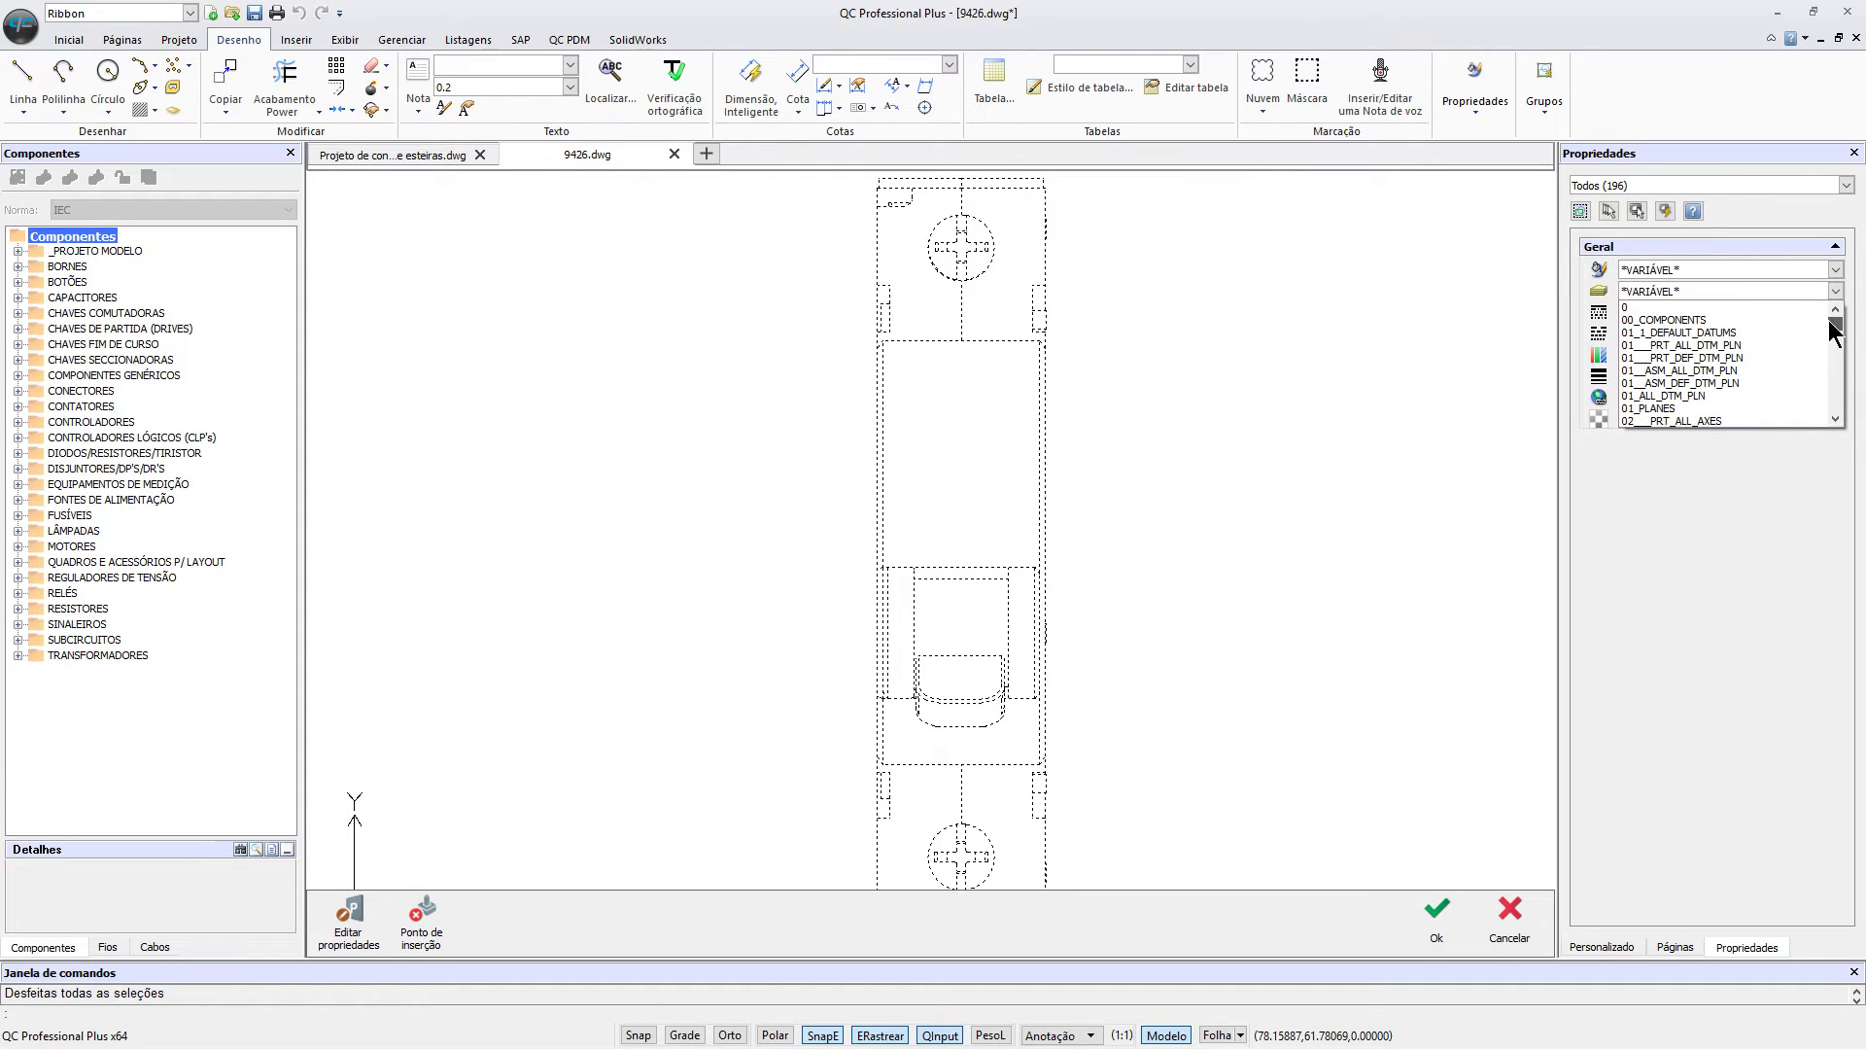
left_click(1634, 308)
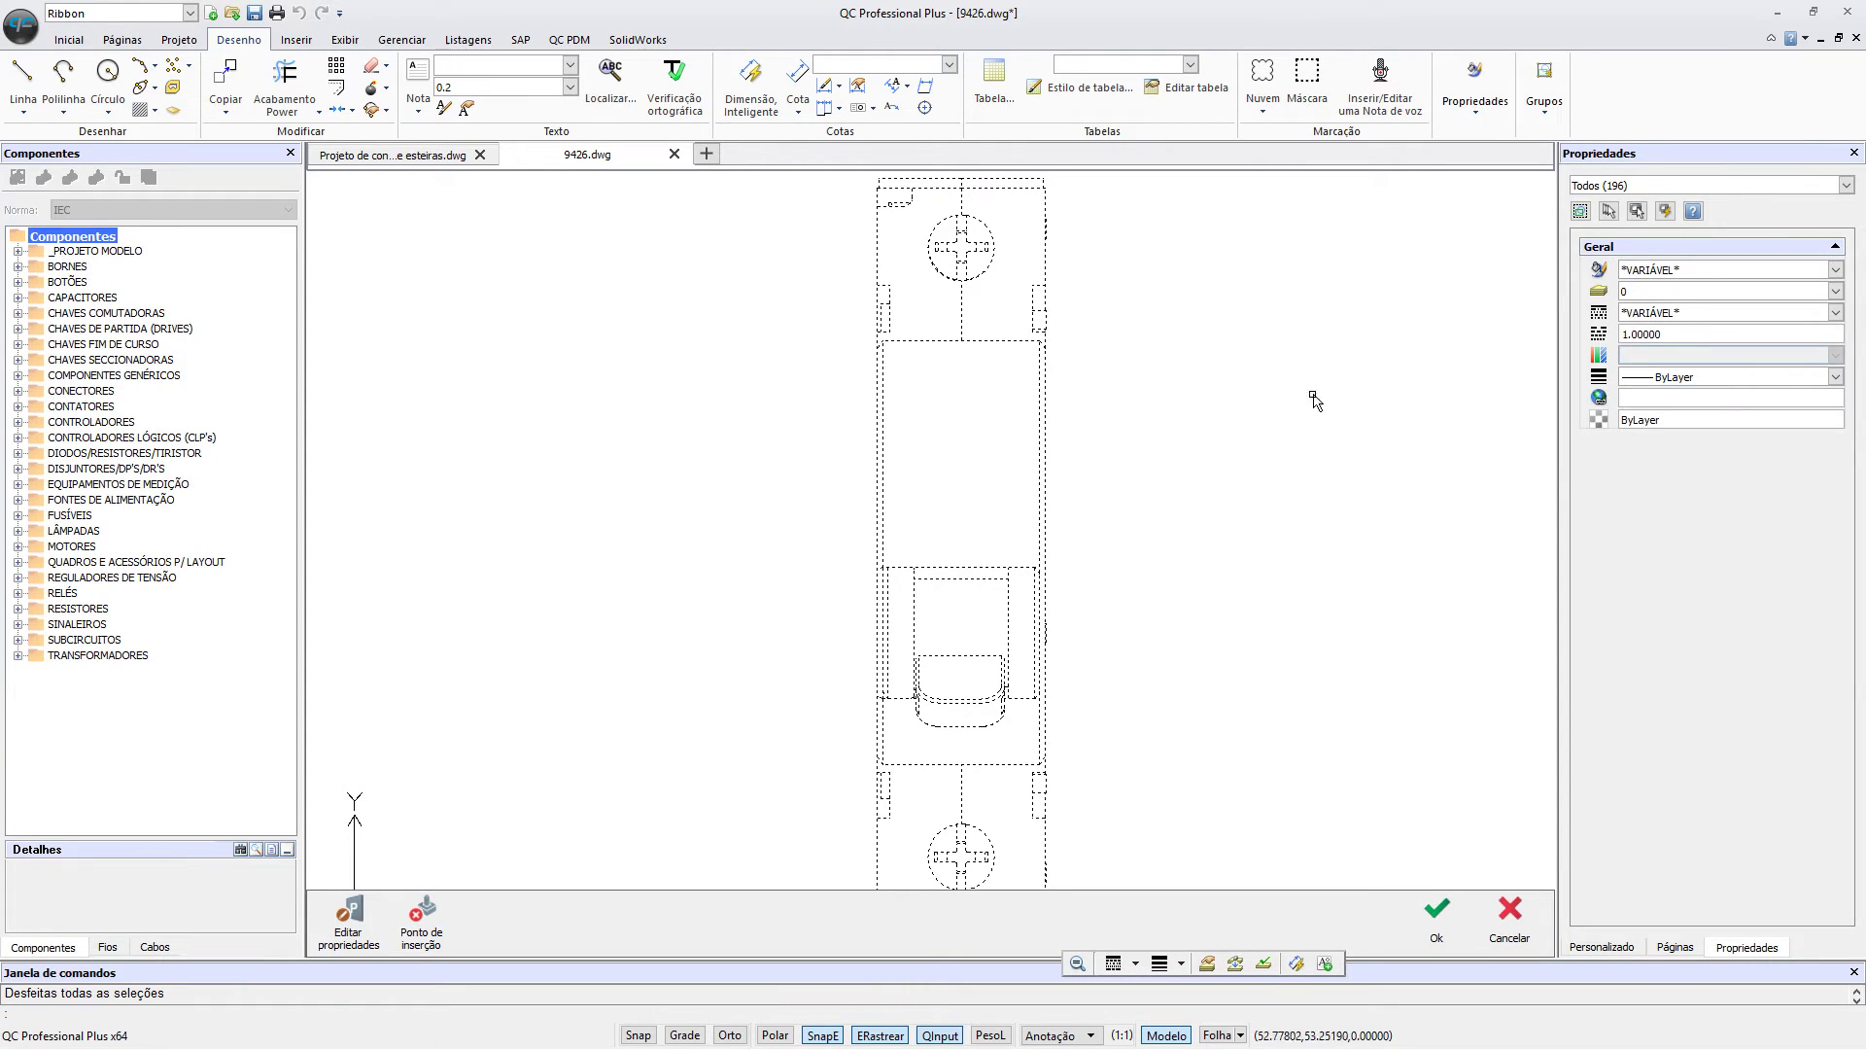
right_click(1193, 481)
left_click(1172, 467)
Step: Purge all unused definitions, including dependent entities, with the PU command
key("Escape")
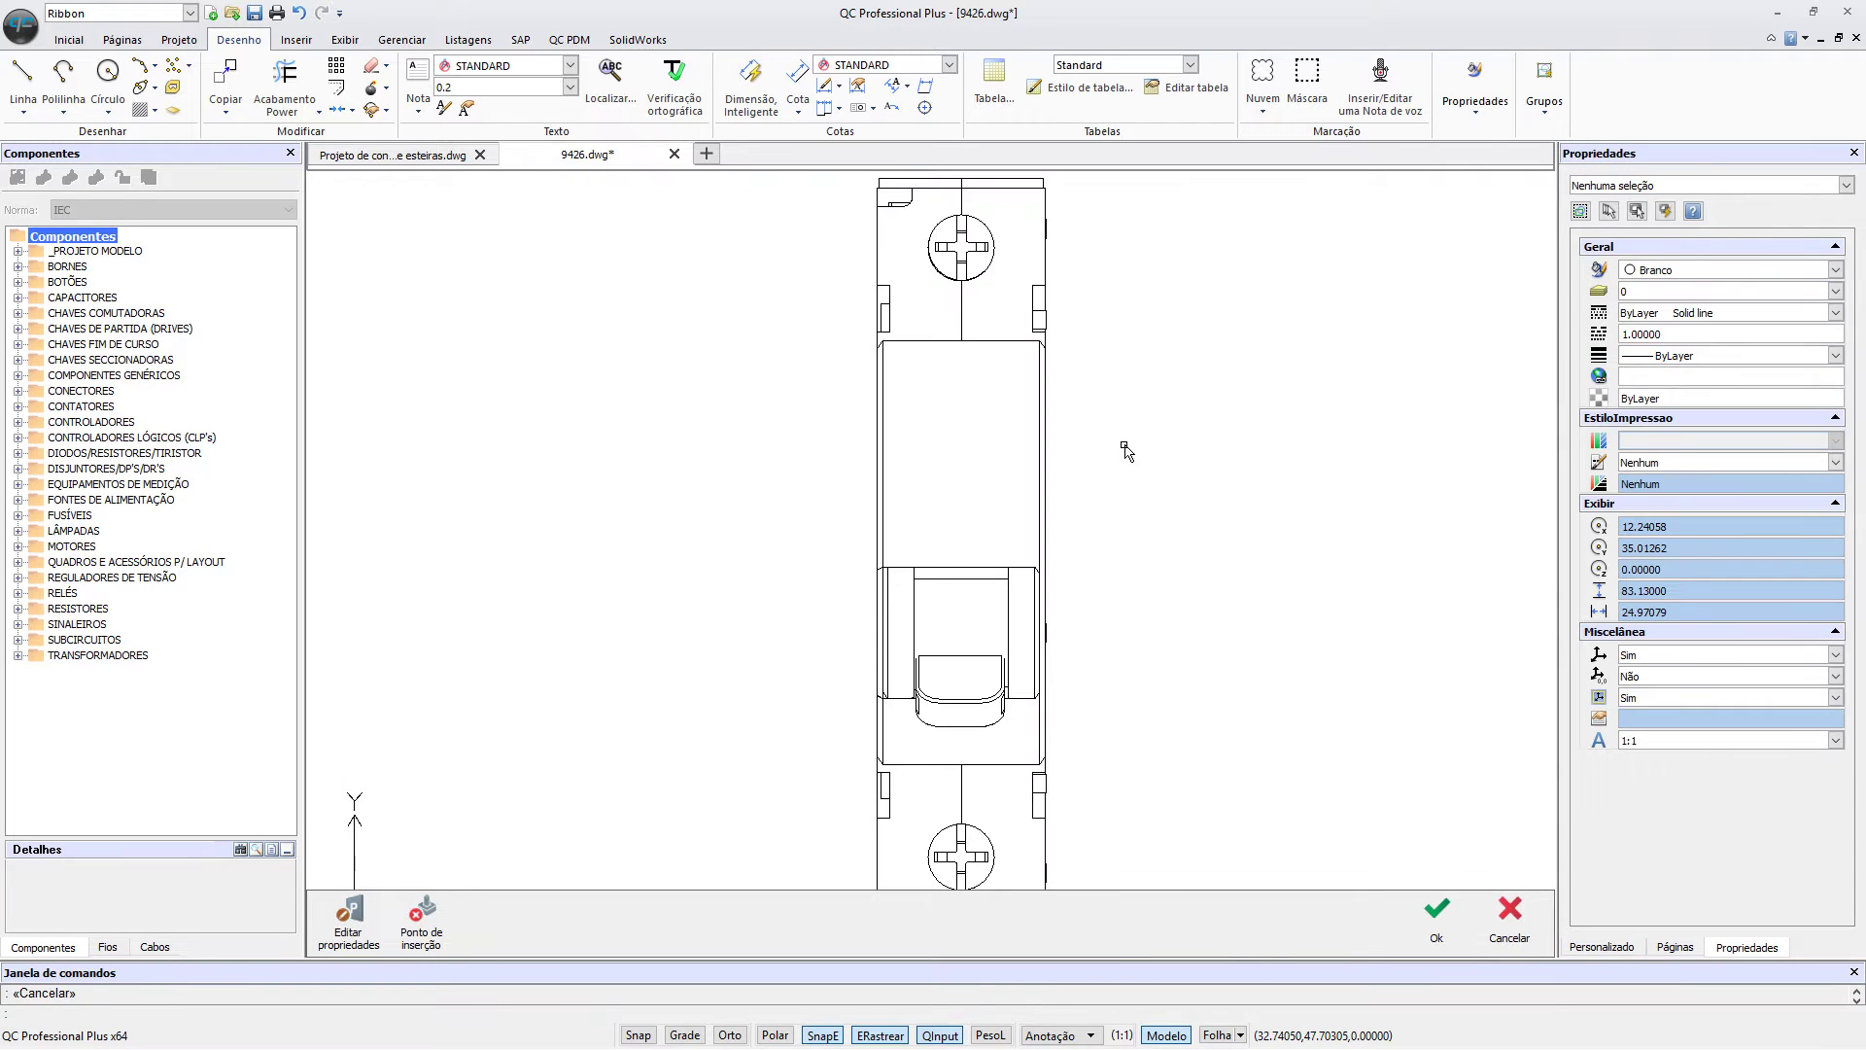
type("pu")
key("Return")
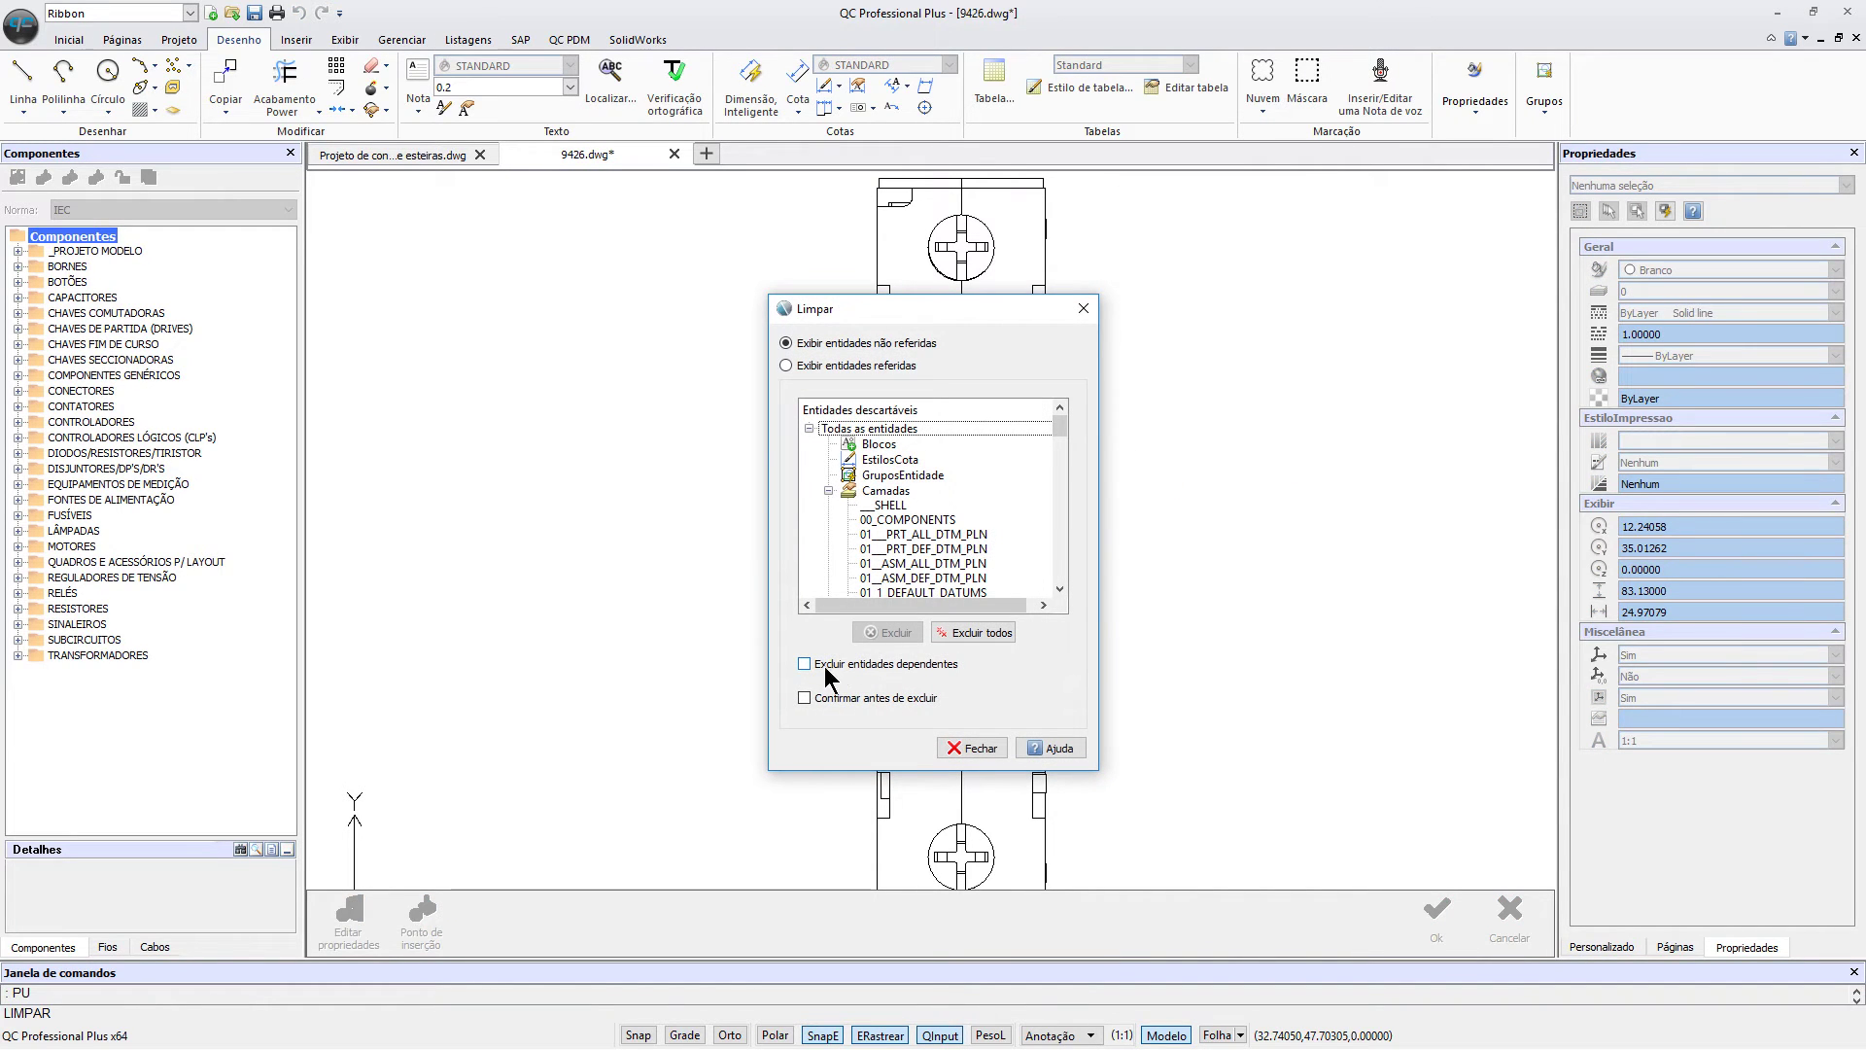
left_click_drag(1059, 428, 1059, 525)
left_click(982, 632)
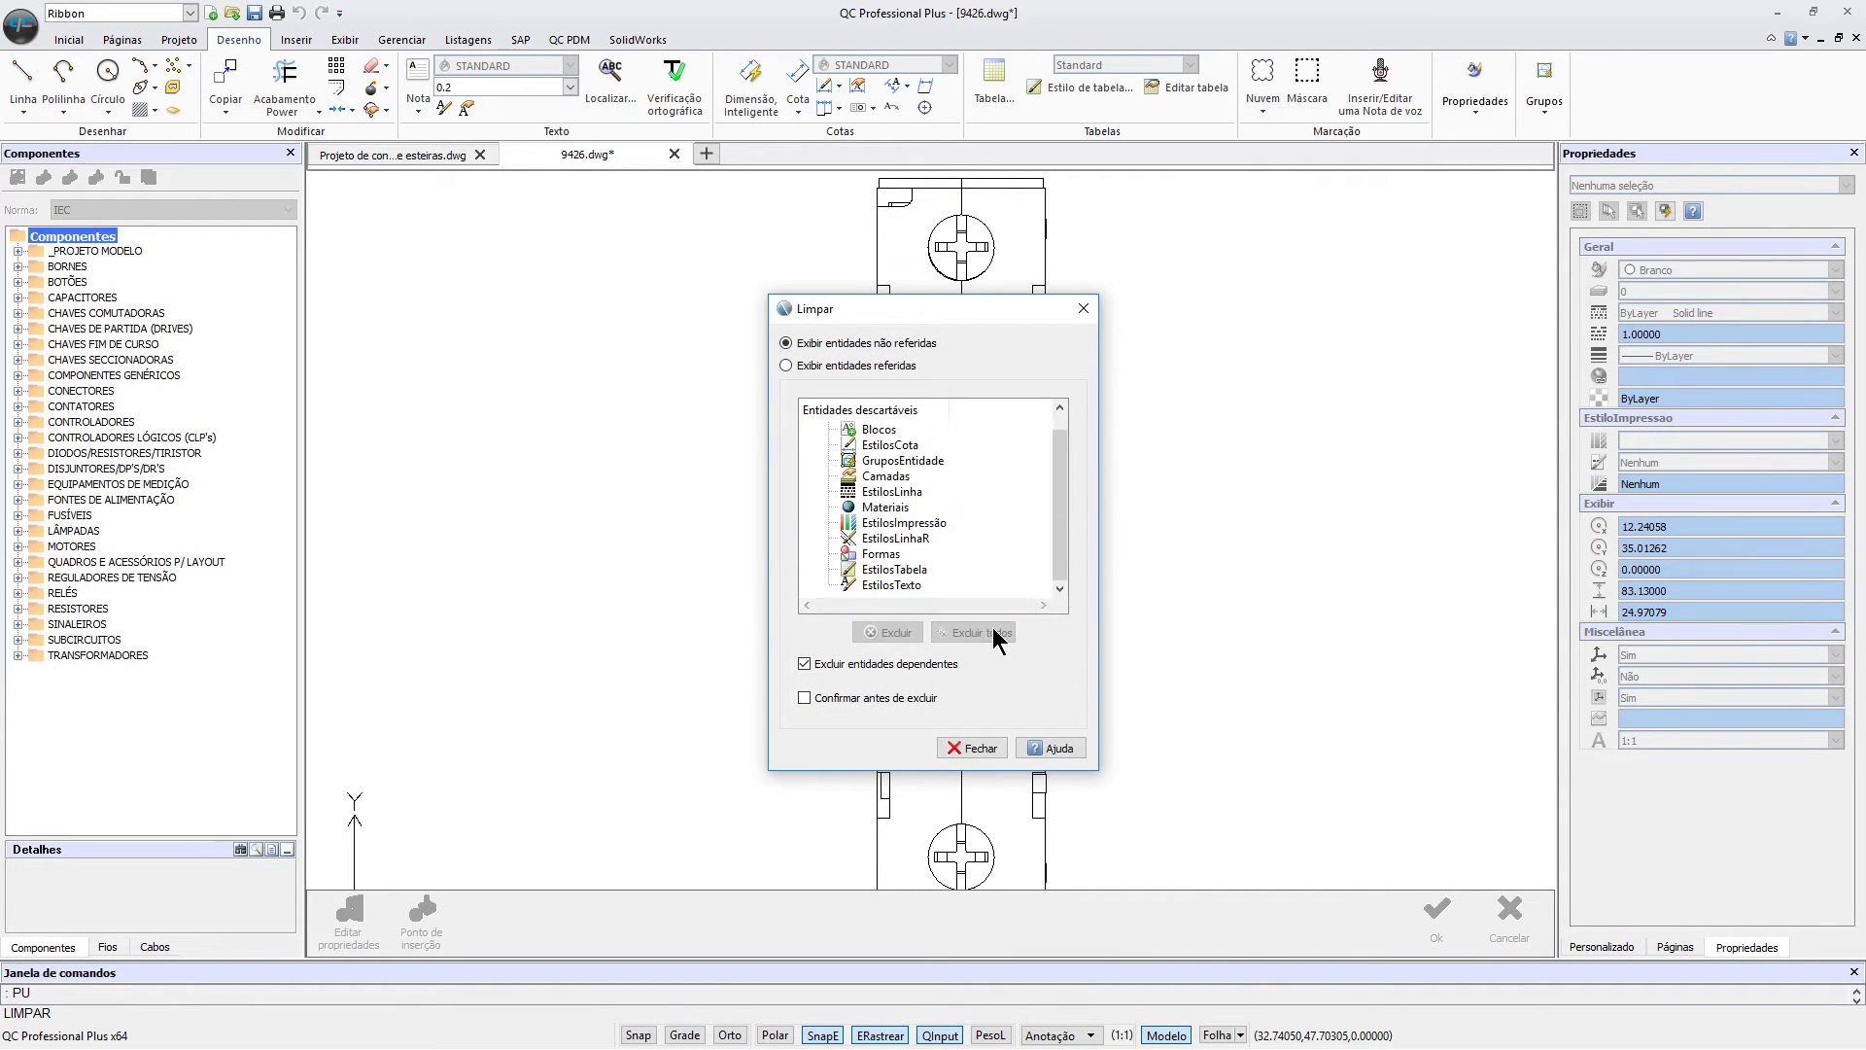
left_click(967, 748)
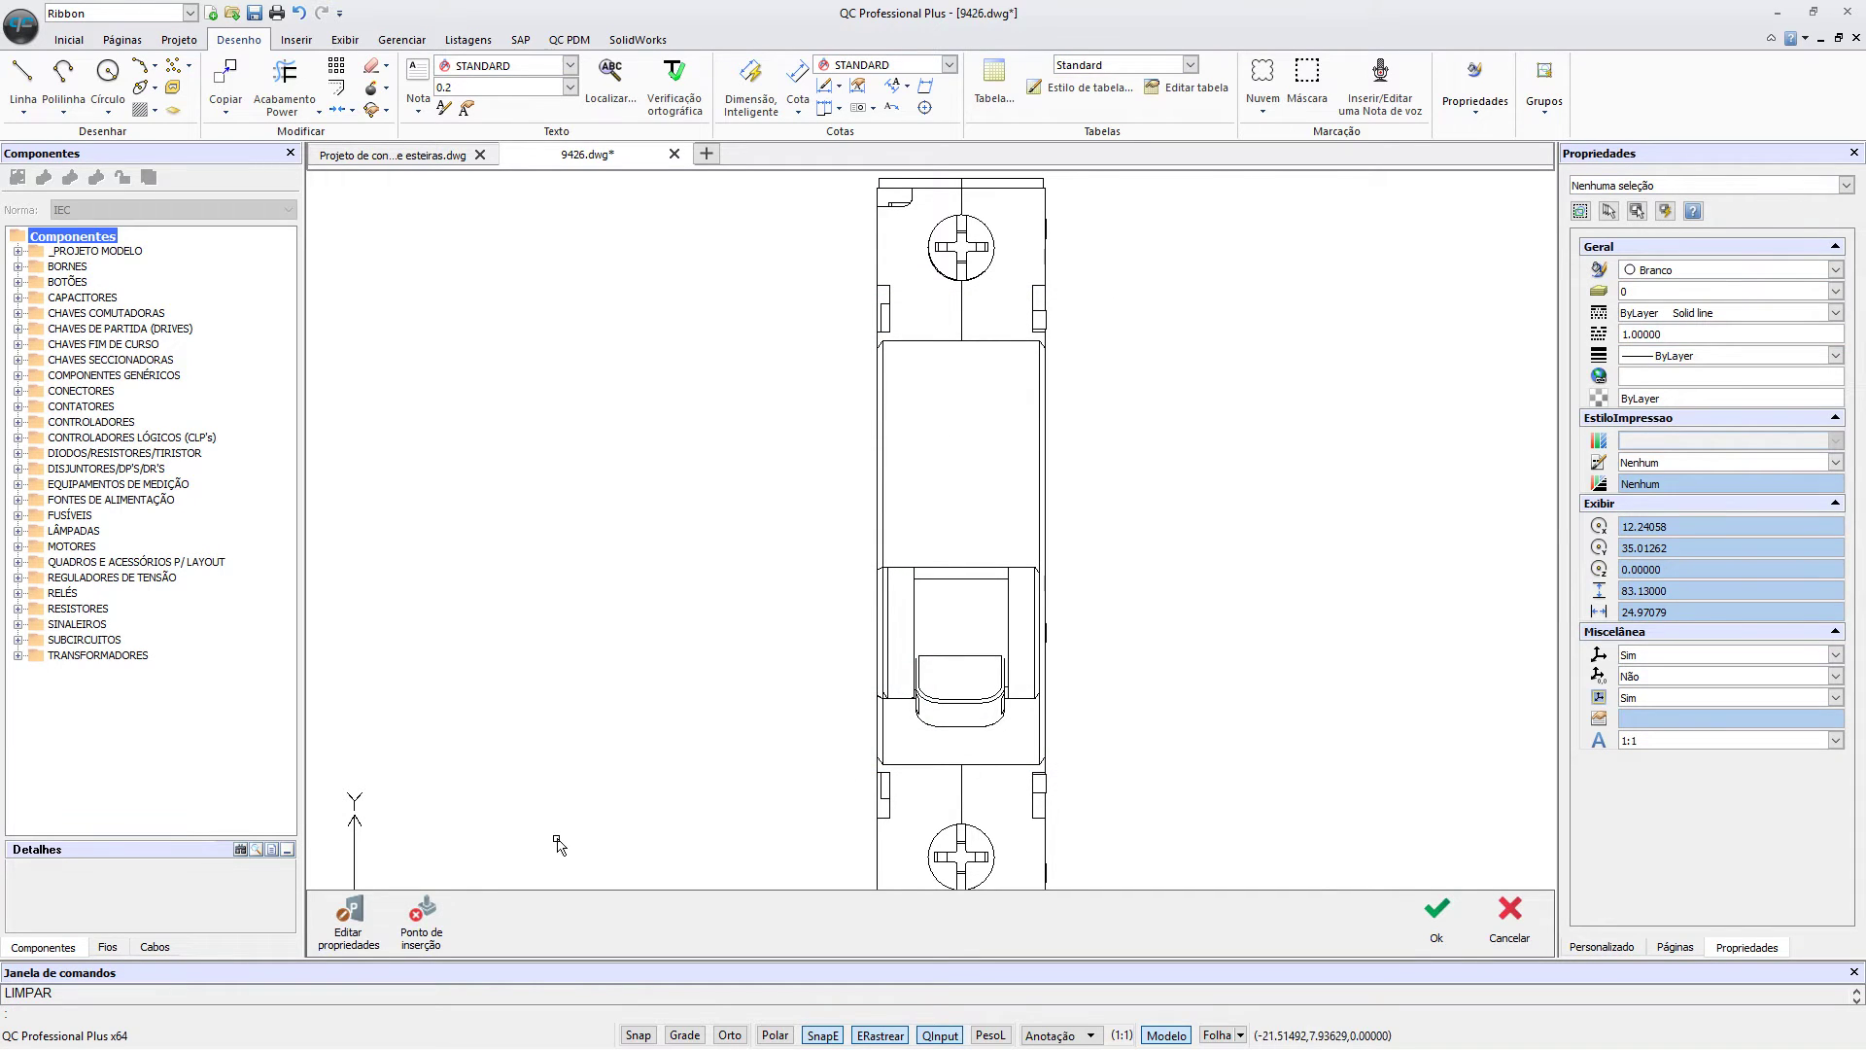
Step: Add a new DISTANCIA property with the legend 'Distância:'
left_click(330, 931)
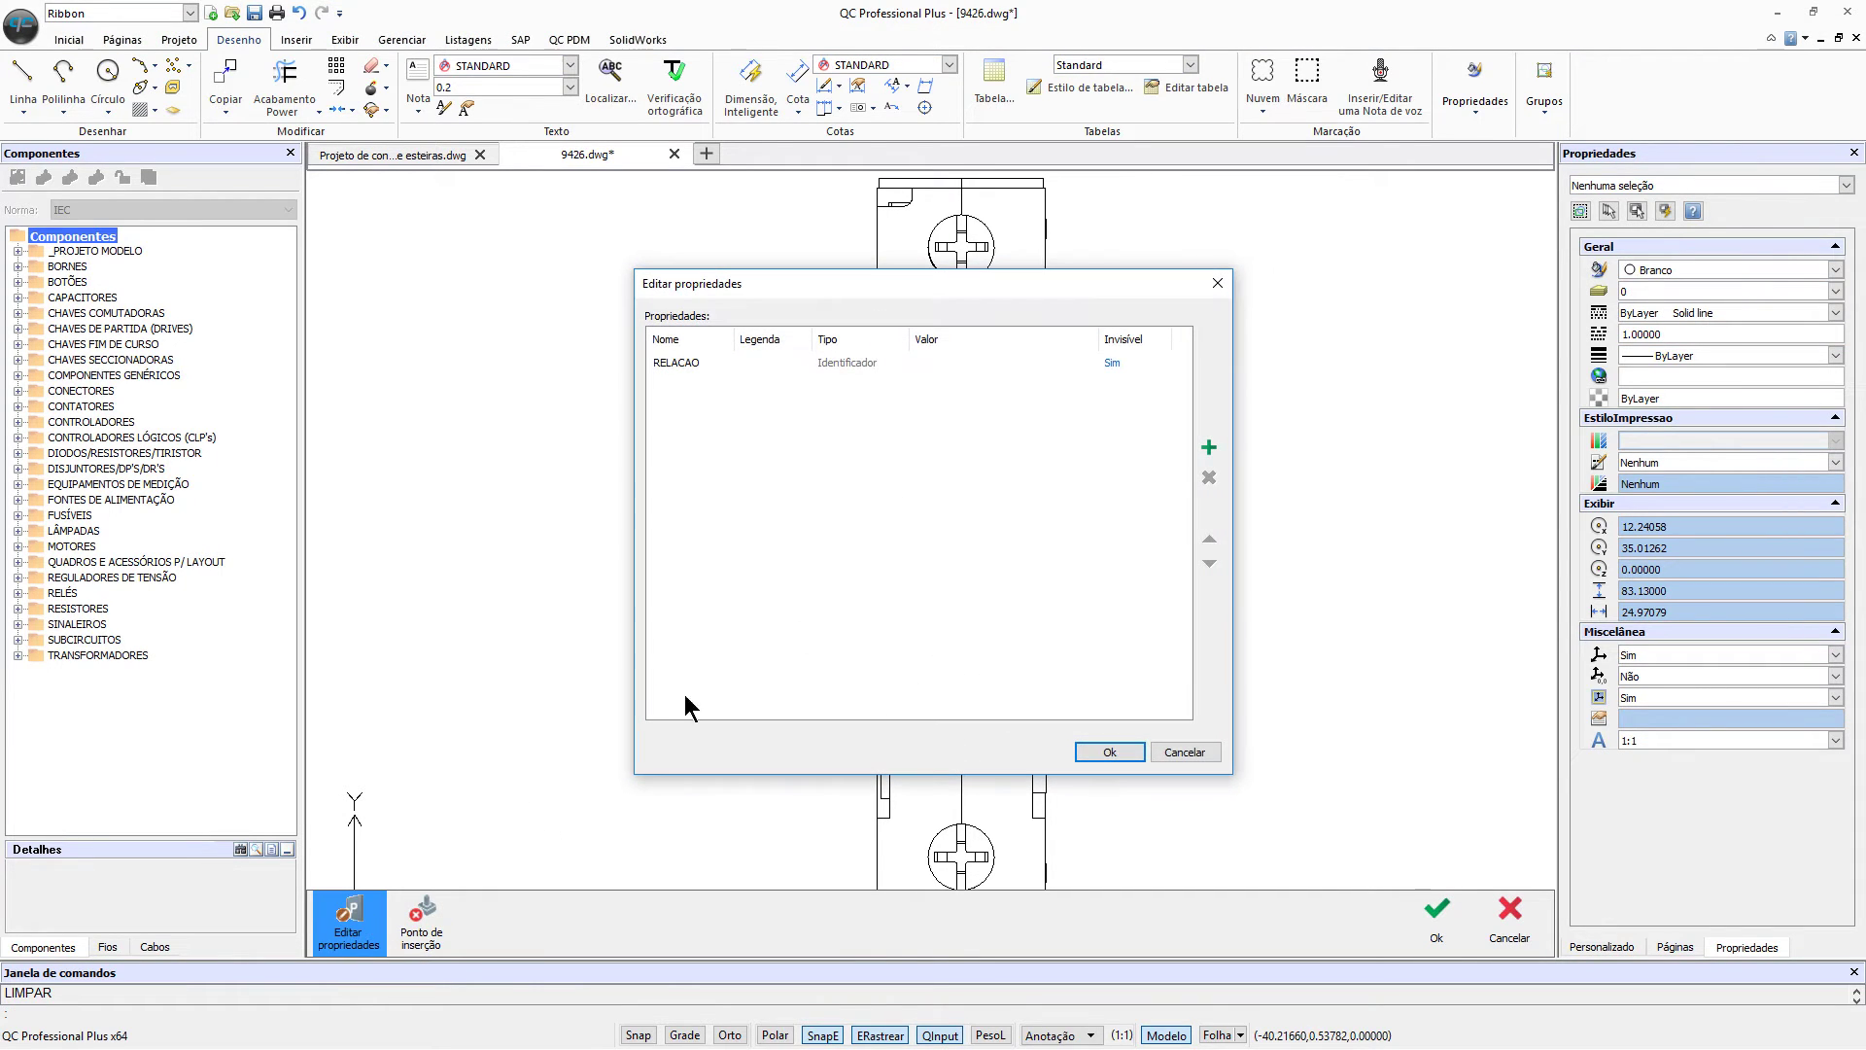
left_click(1208, 447)
double_click(705, 387)
key("BackSpace")
type("DISTANCIA")
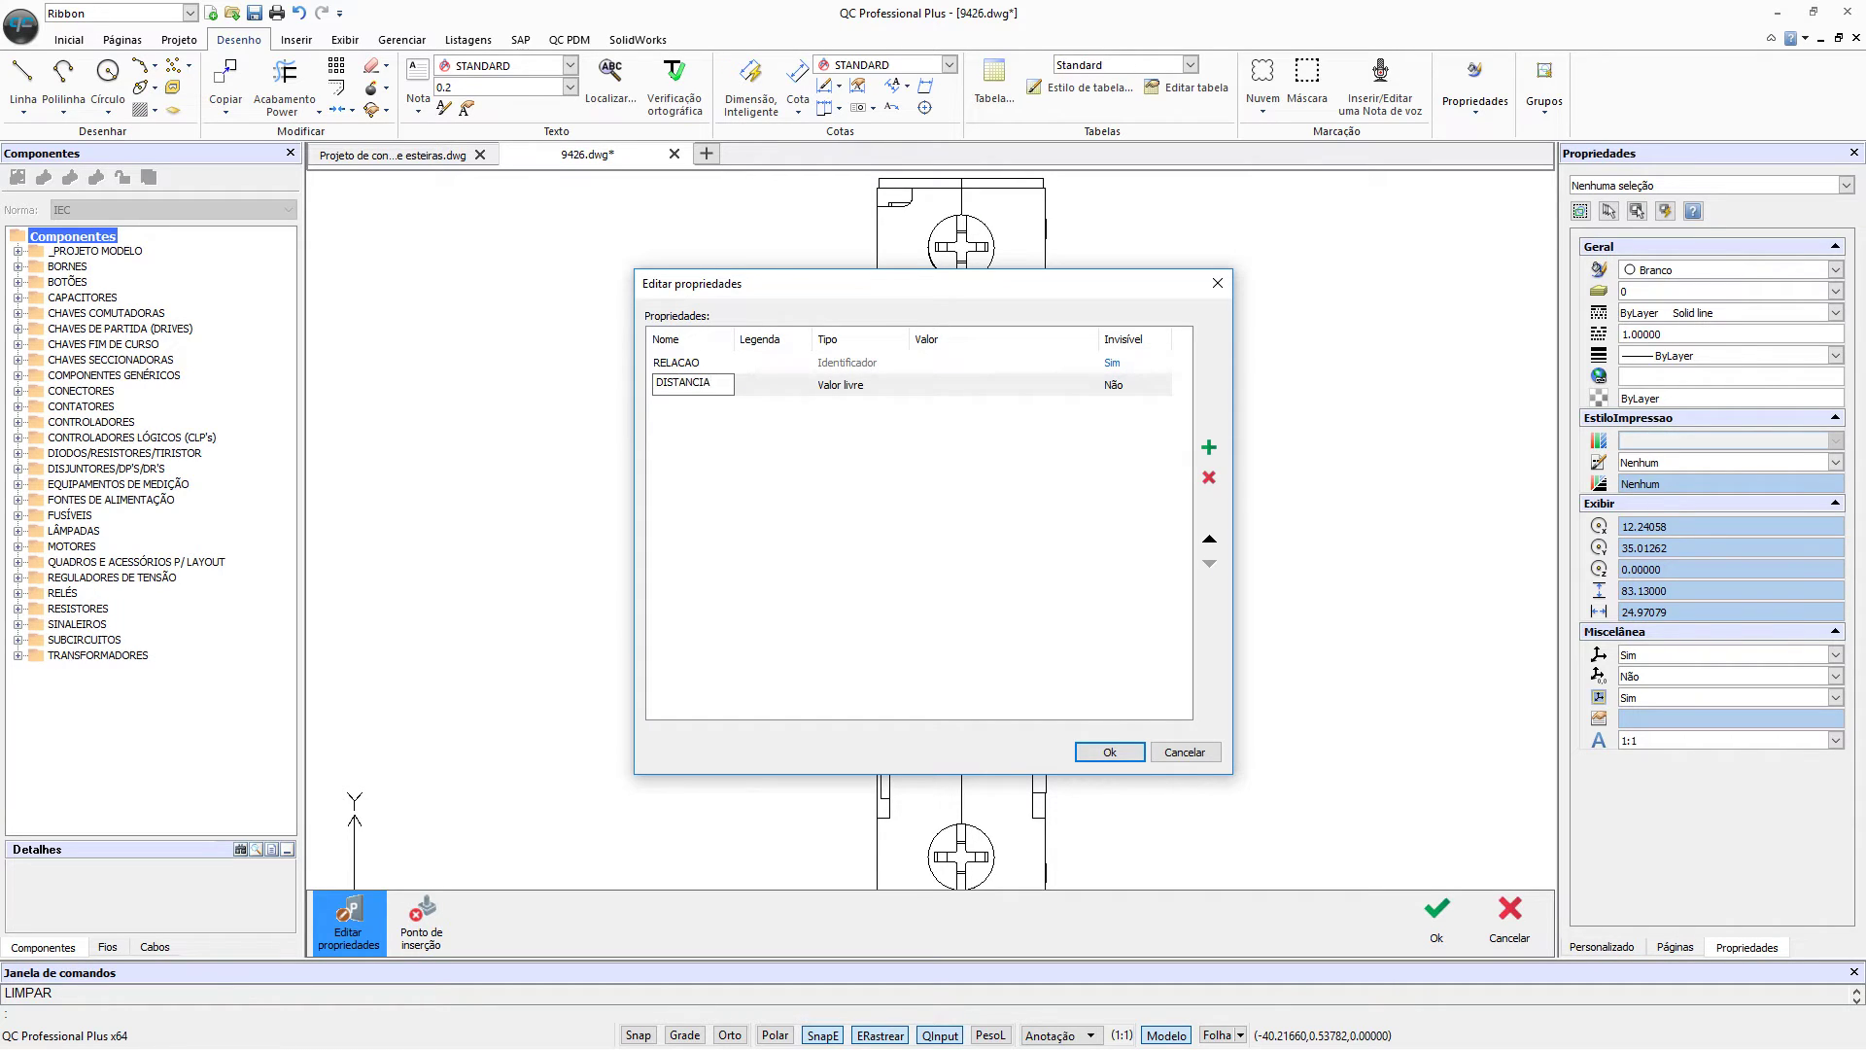
double_click(784, 385)
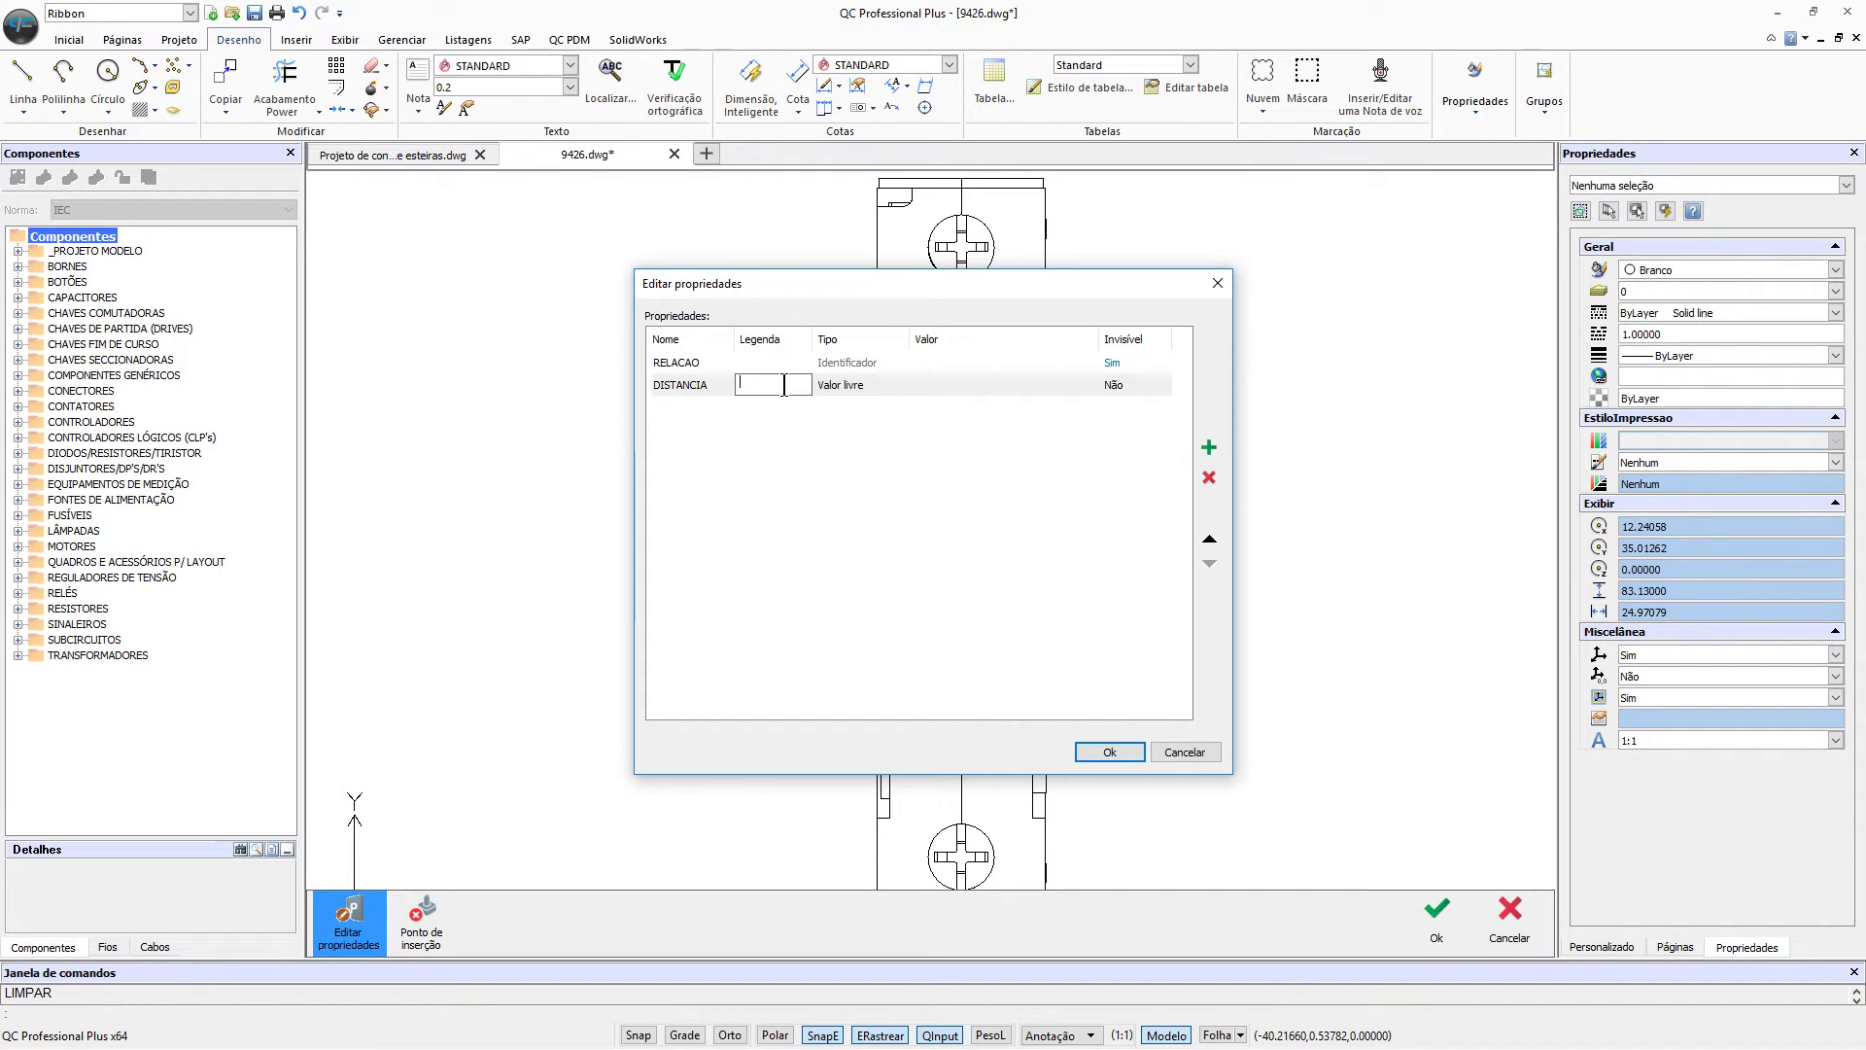
type("Distância")
type(":")
Step: Label RELACAO 'Relação:', give DISTANCIA the value 18, and make RELACAO visible
double_click(773, 362)
type("Relaç")
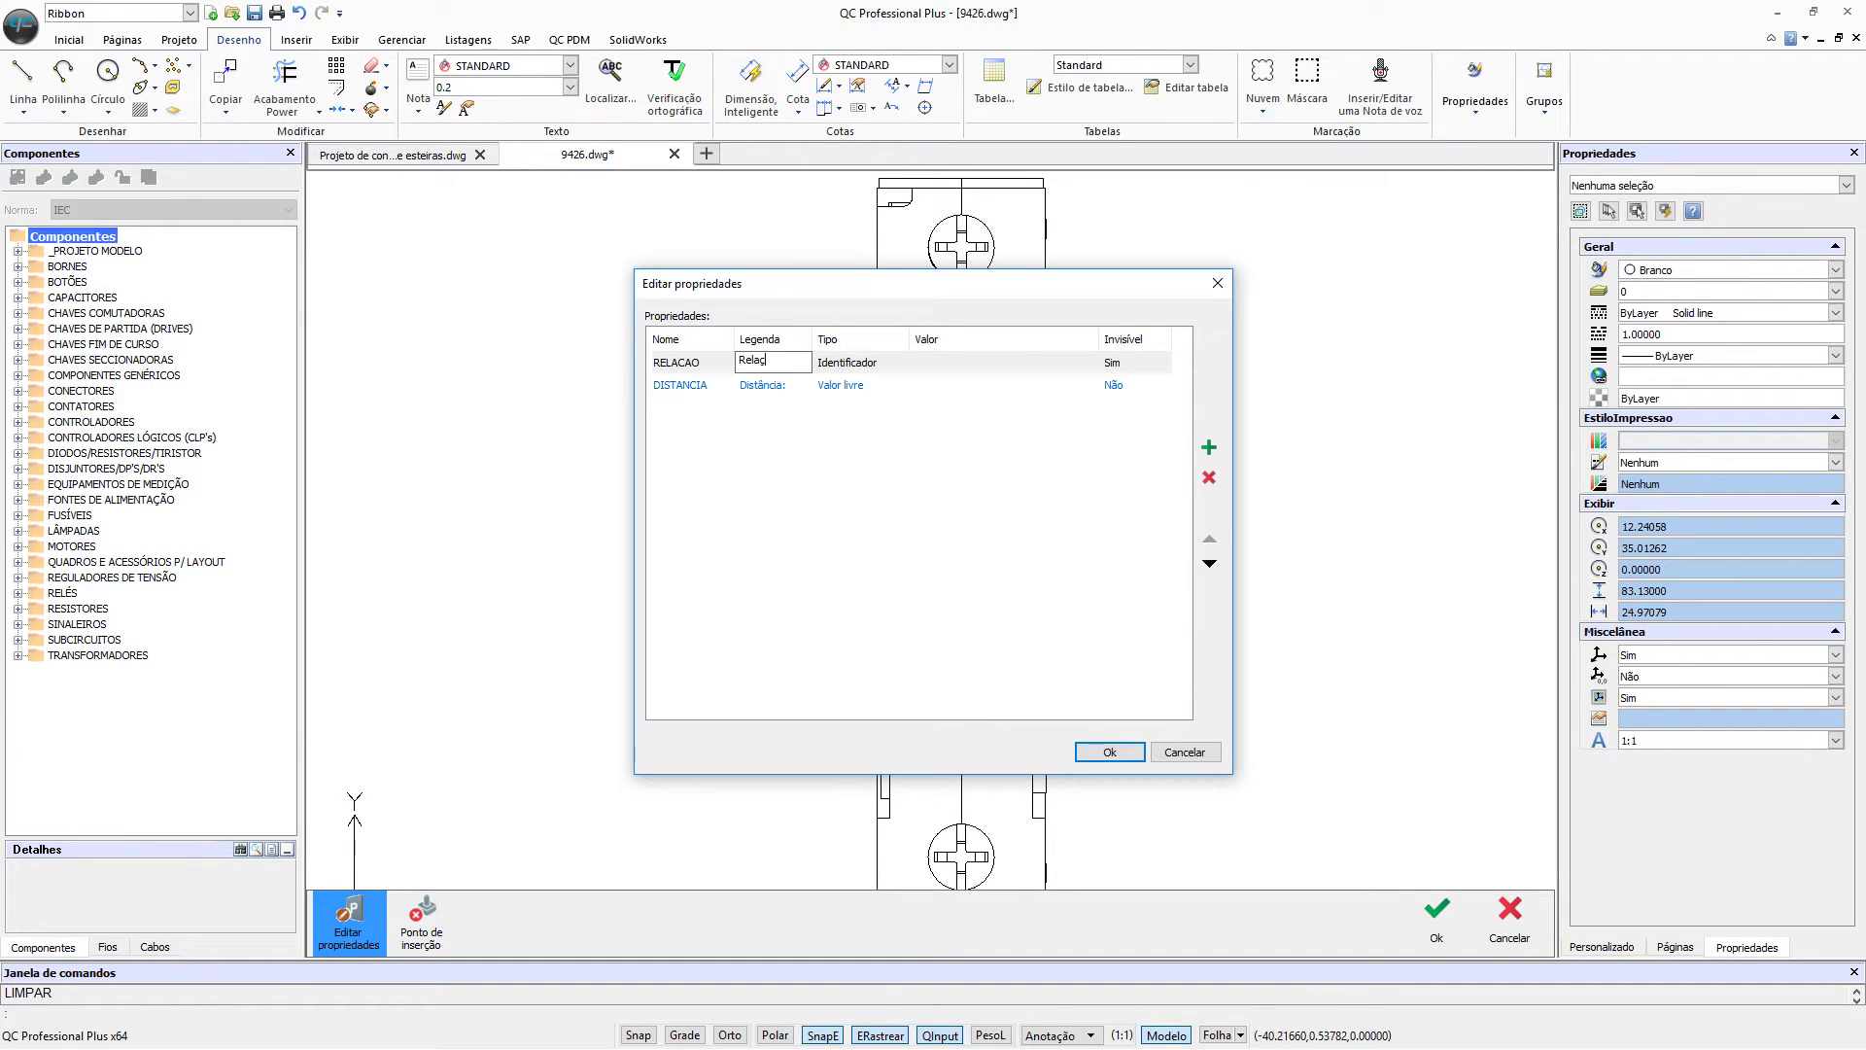
double_click(1018, 385)
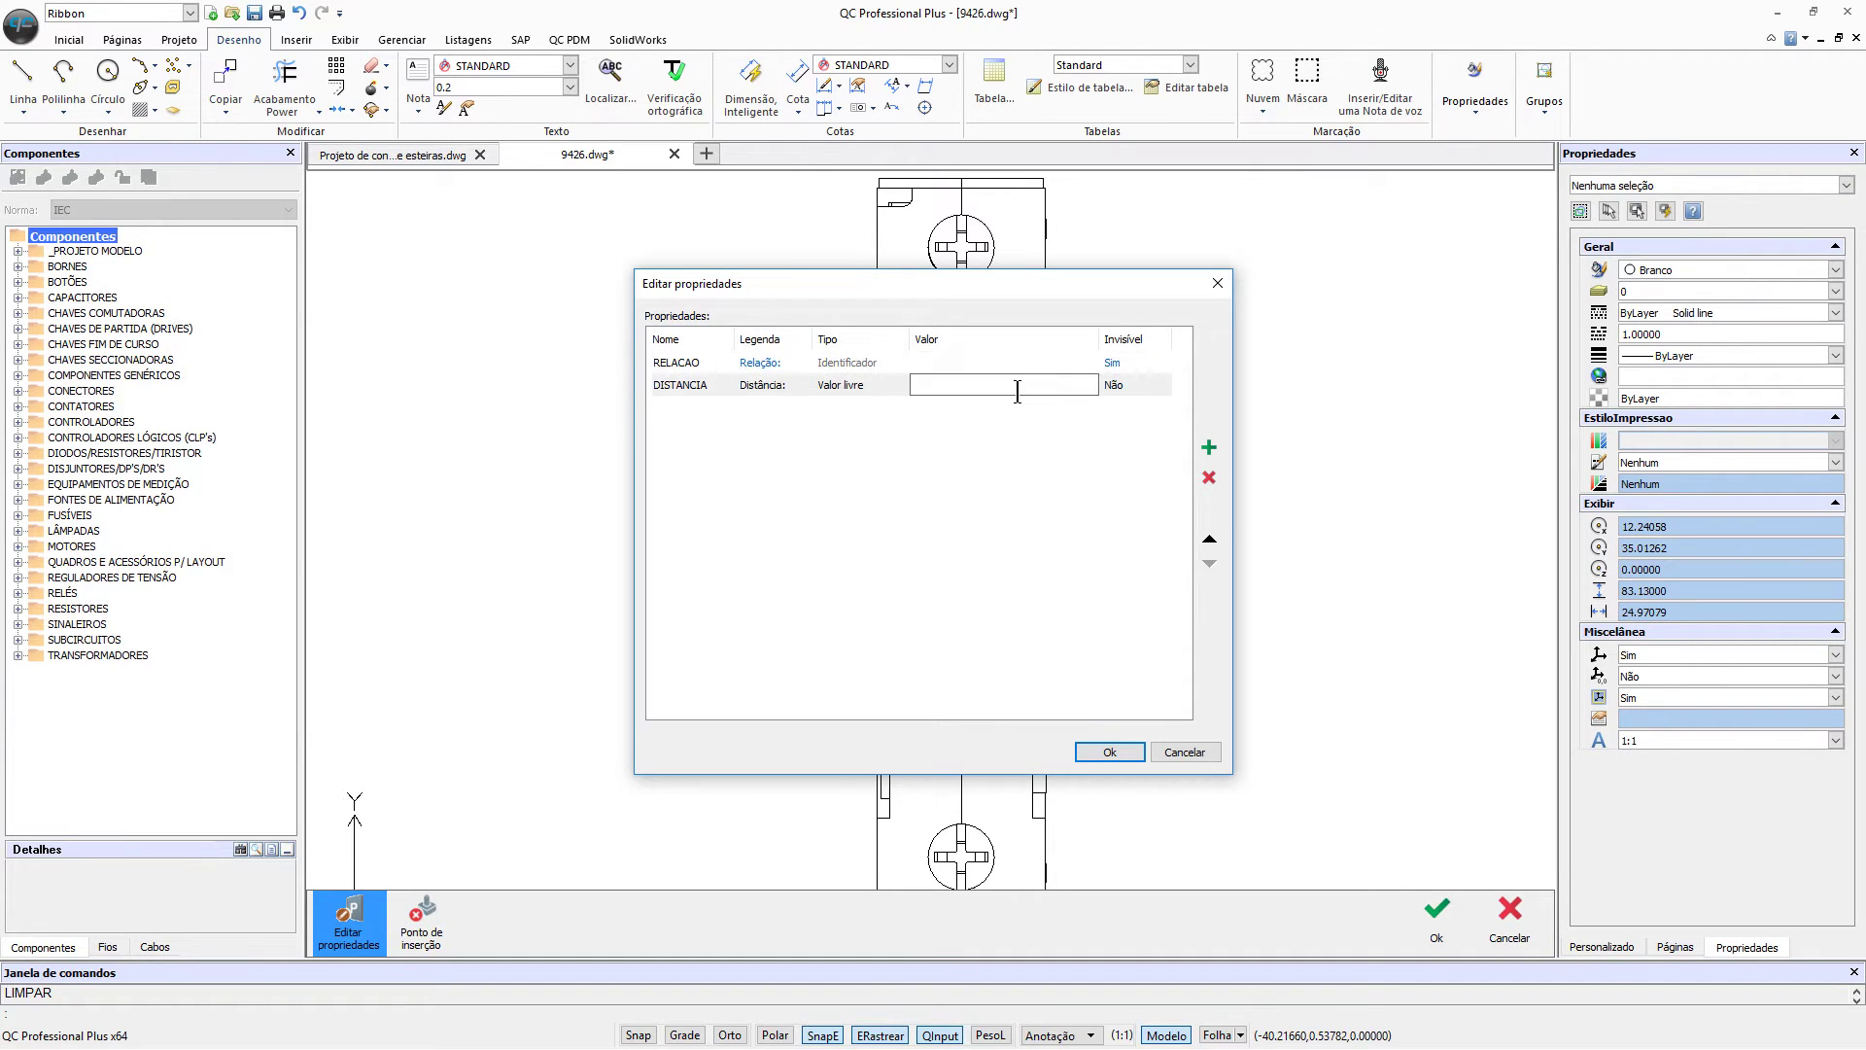
type("18")
left_click(1099, 430)
left_click(1136, 367)
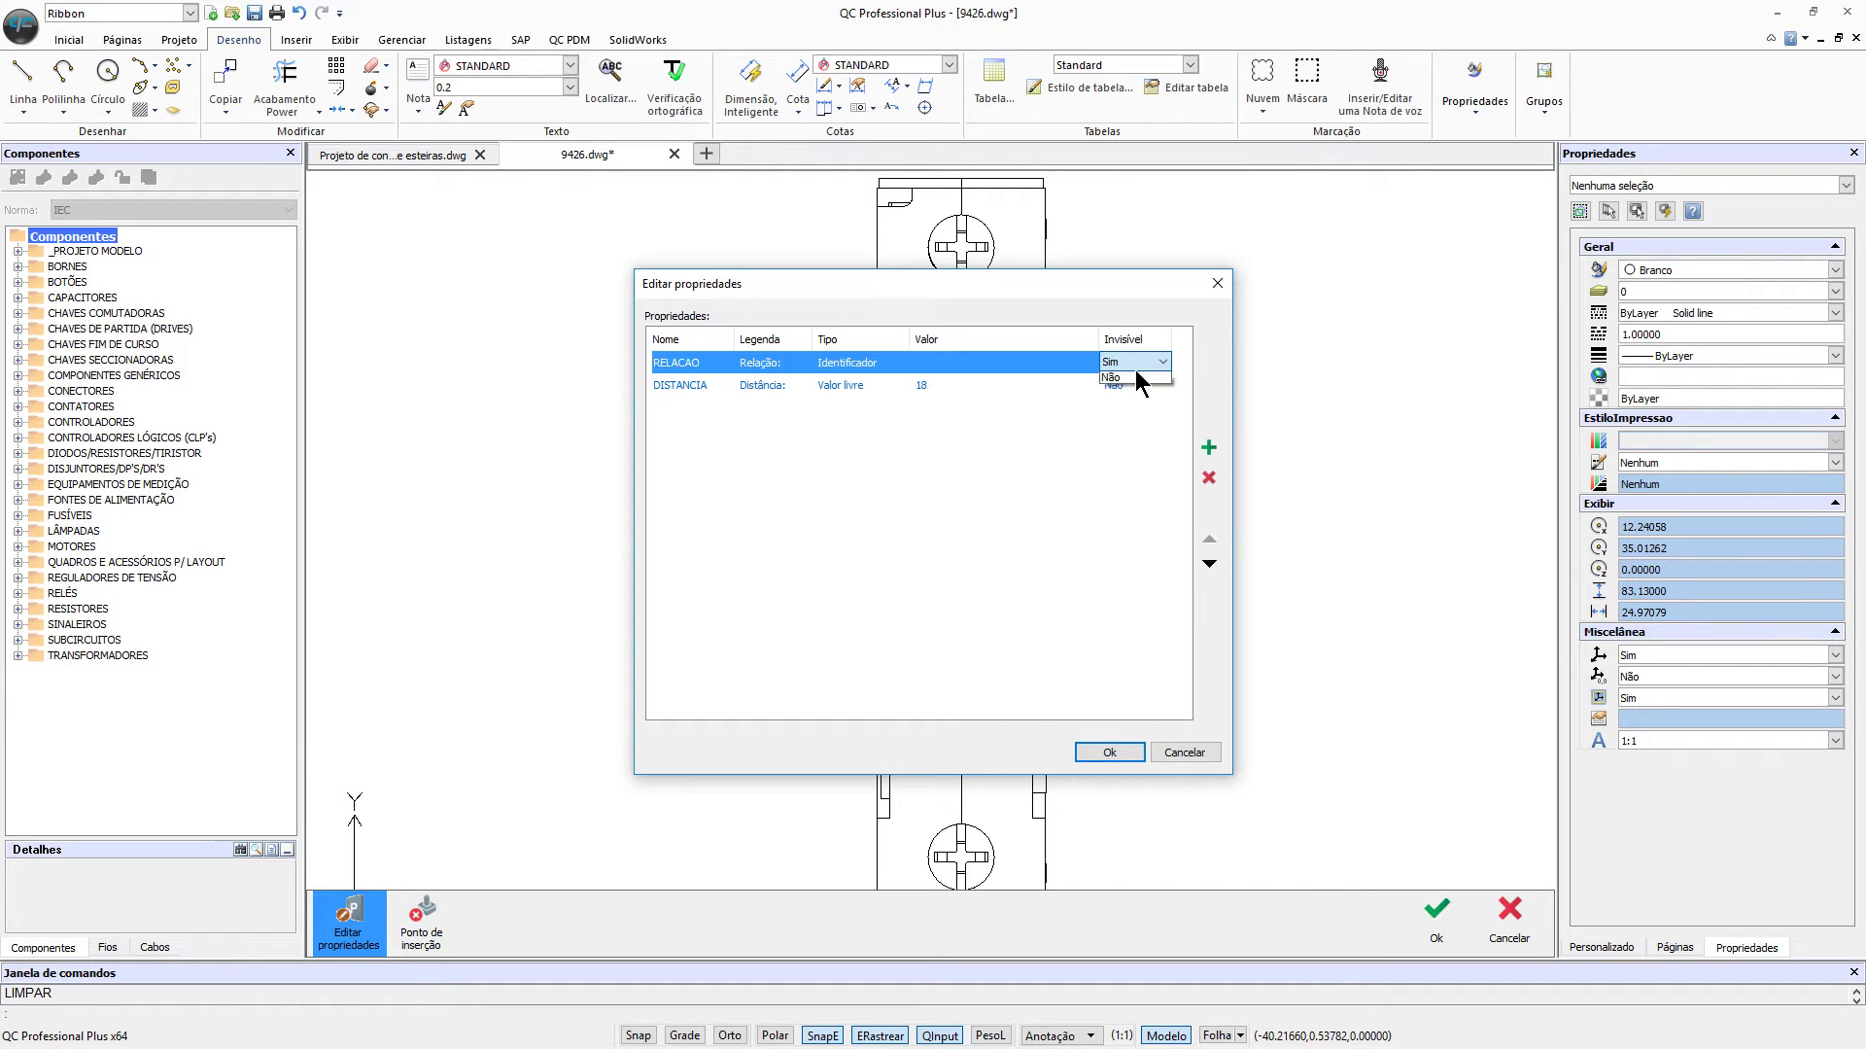
left_click(1139, 387)
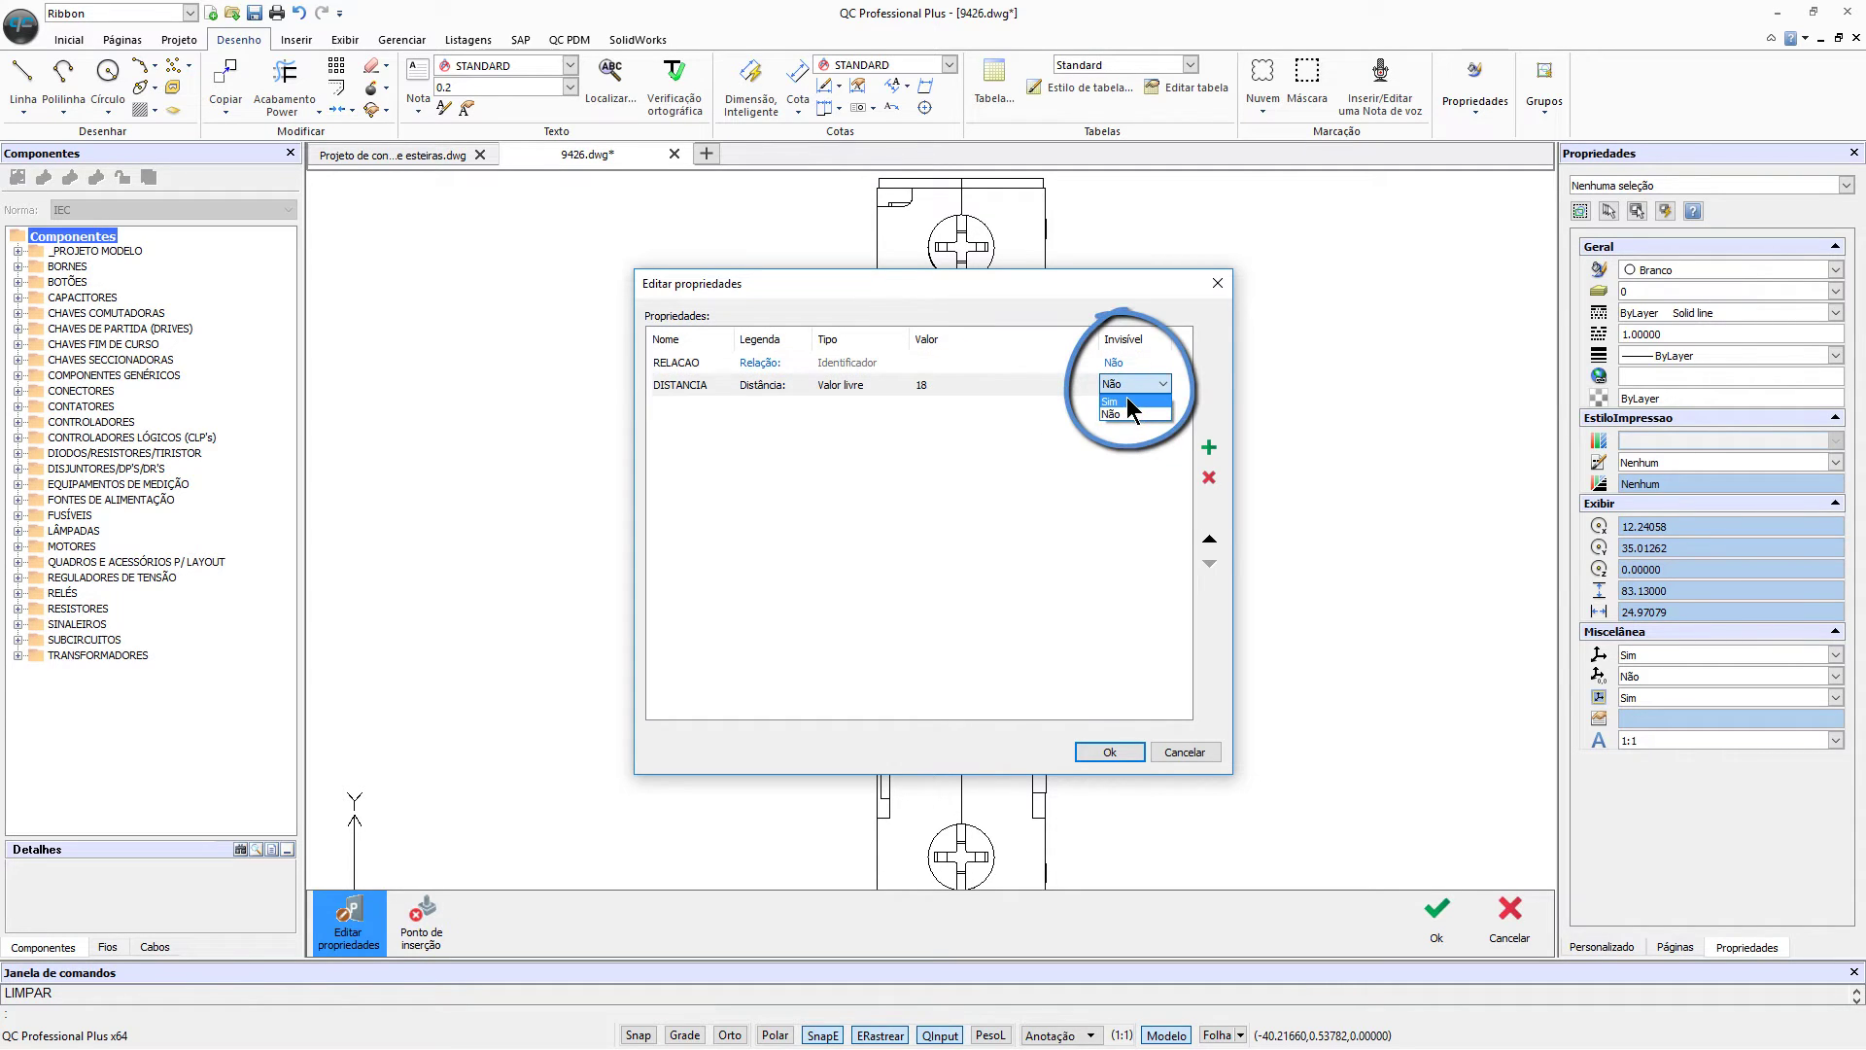
Step: Confirm the property changes and move the RELACAO attribute text above the breaker
left_click(1103, 753)
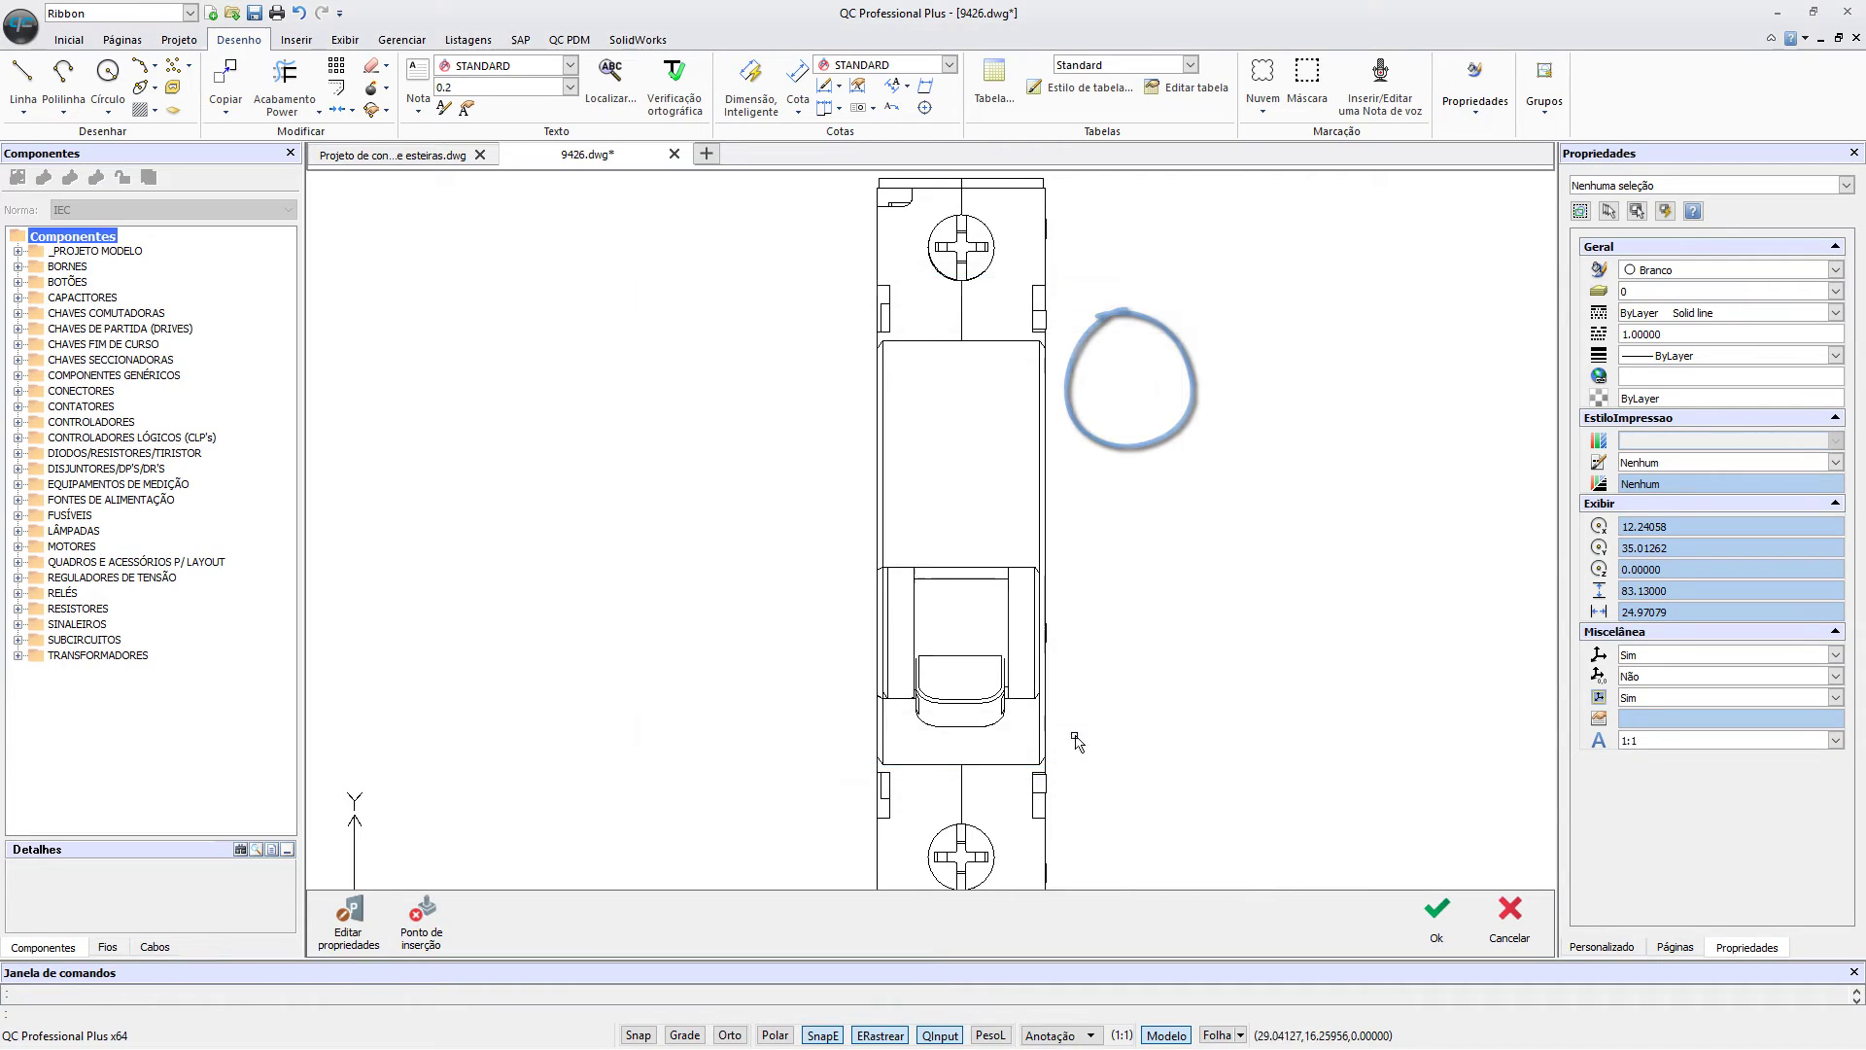
scroll(848, 790, "up", 4)
scroll(787, 790, "up", 2)
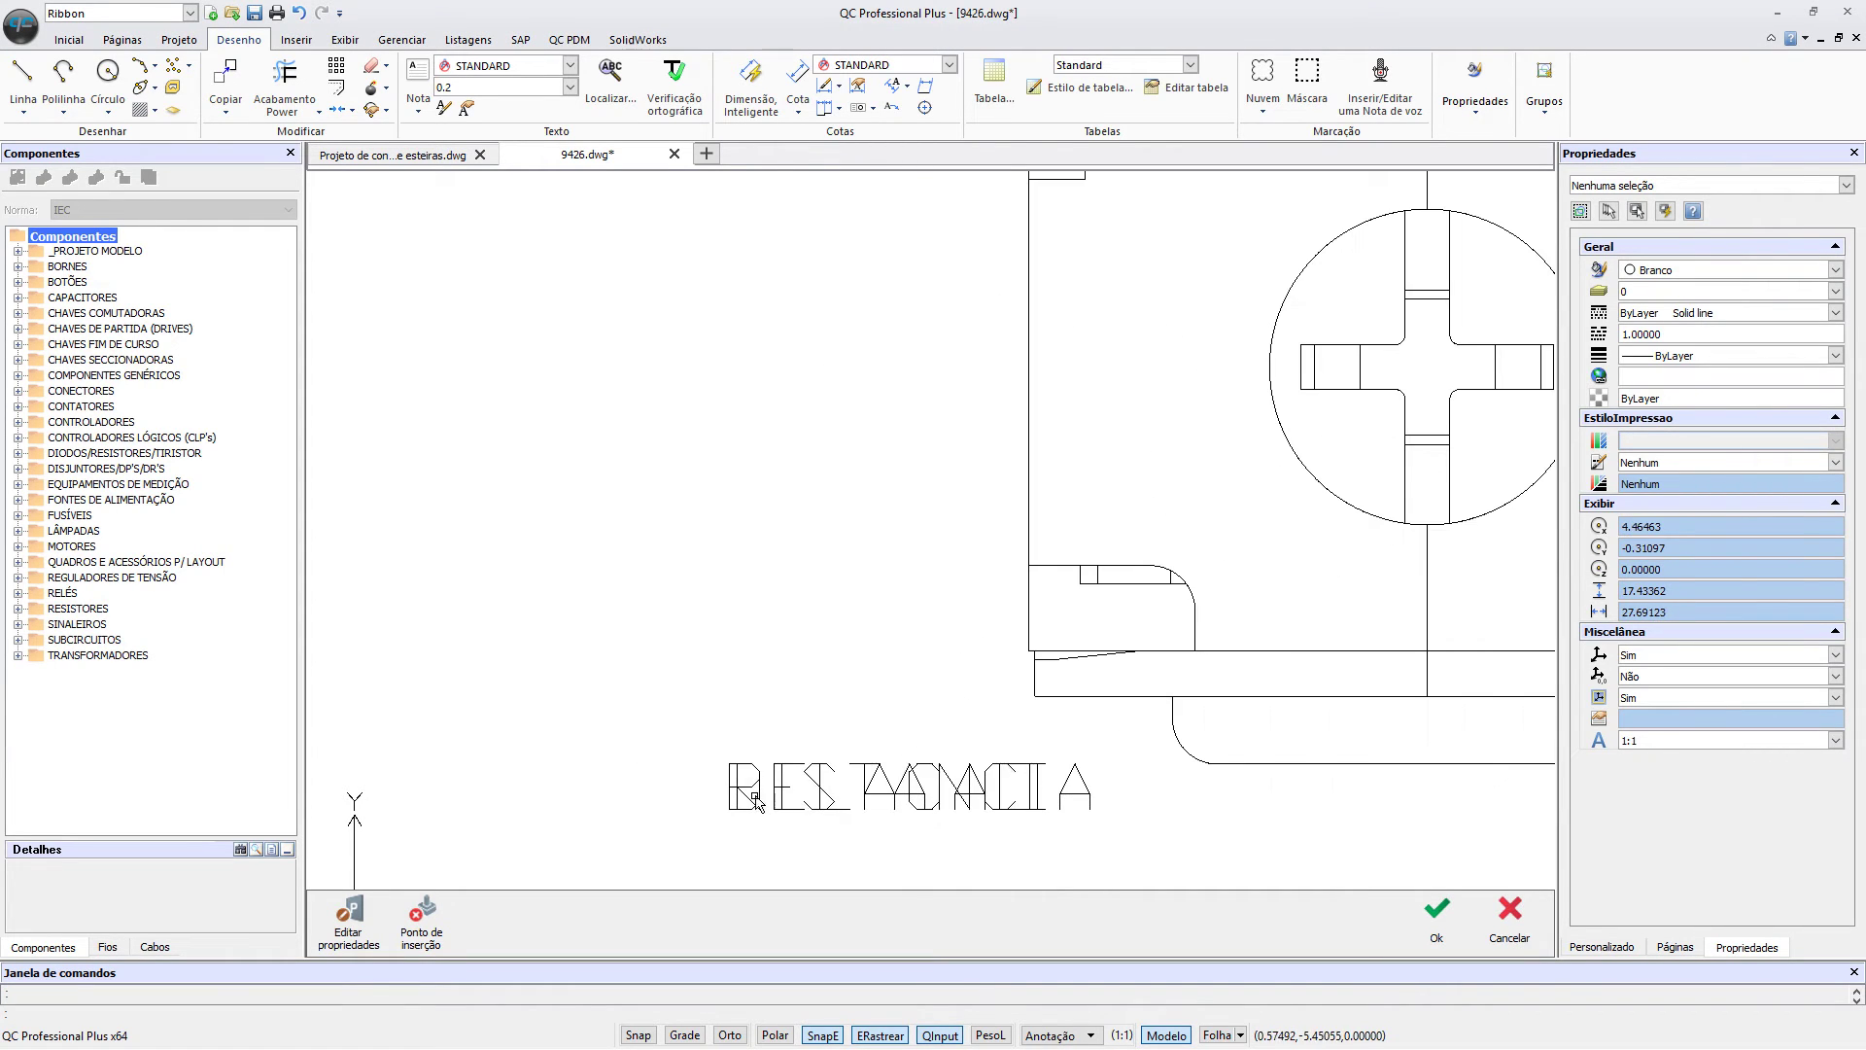
left_click(756, 813)
key("Return")
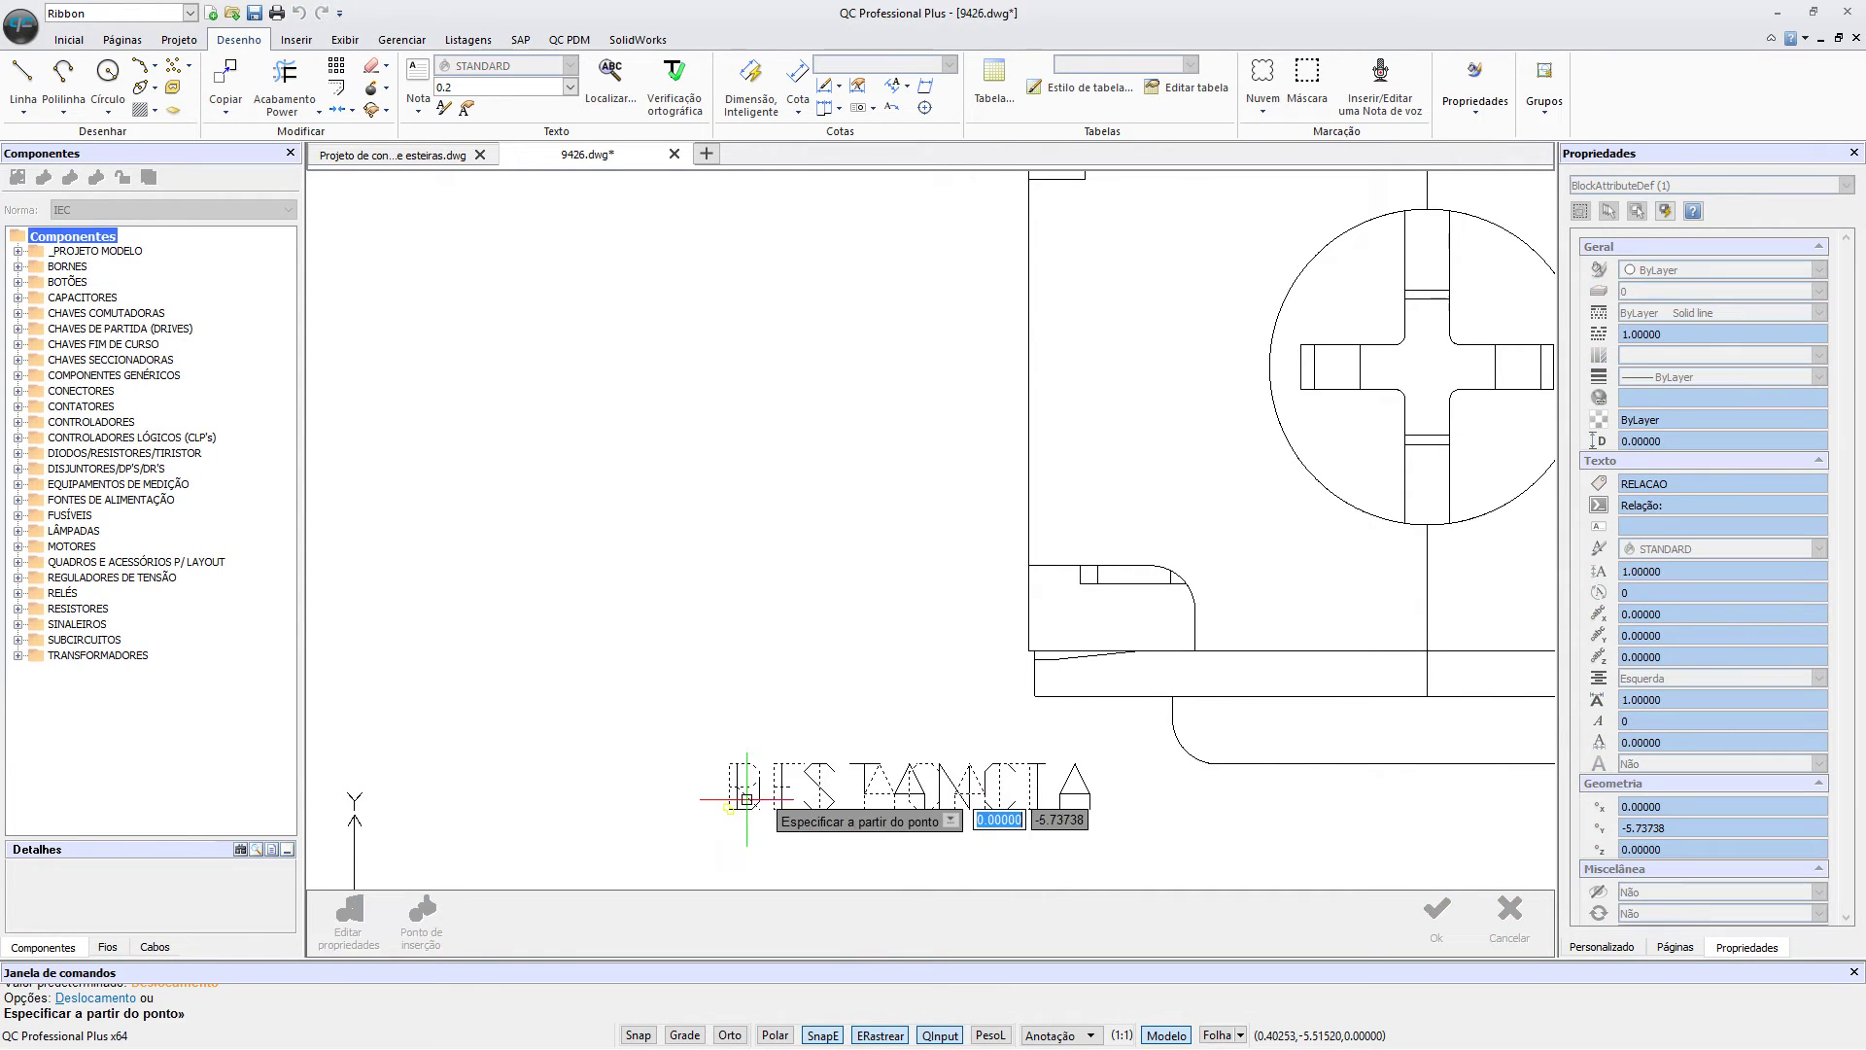
left_click(744, 724)
scroll(771, 404, "down", 4)
middle_click_drag(771, 404, 825, 443)
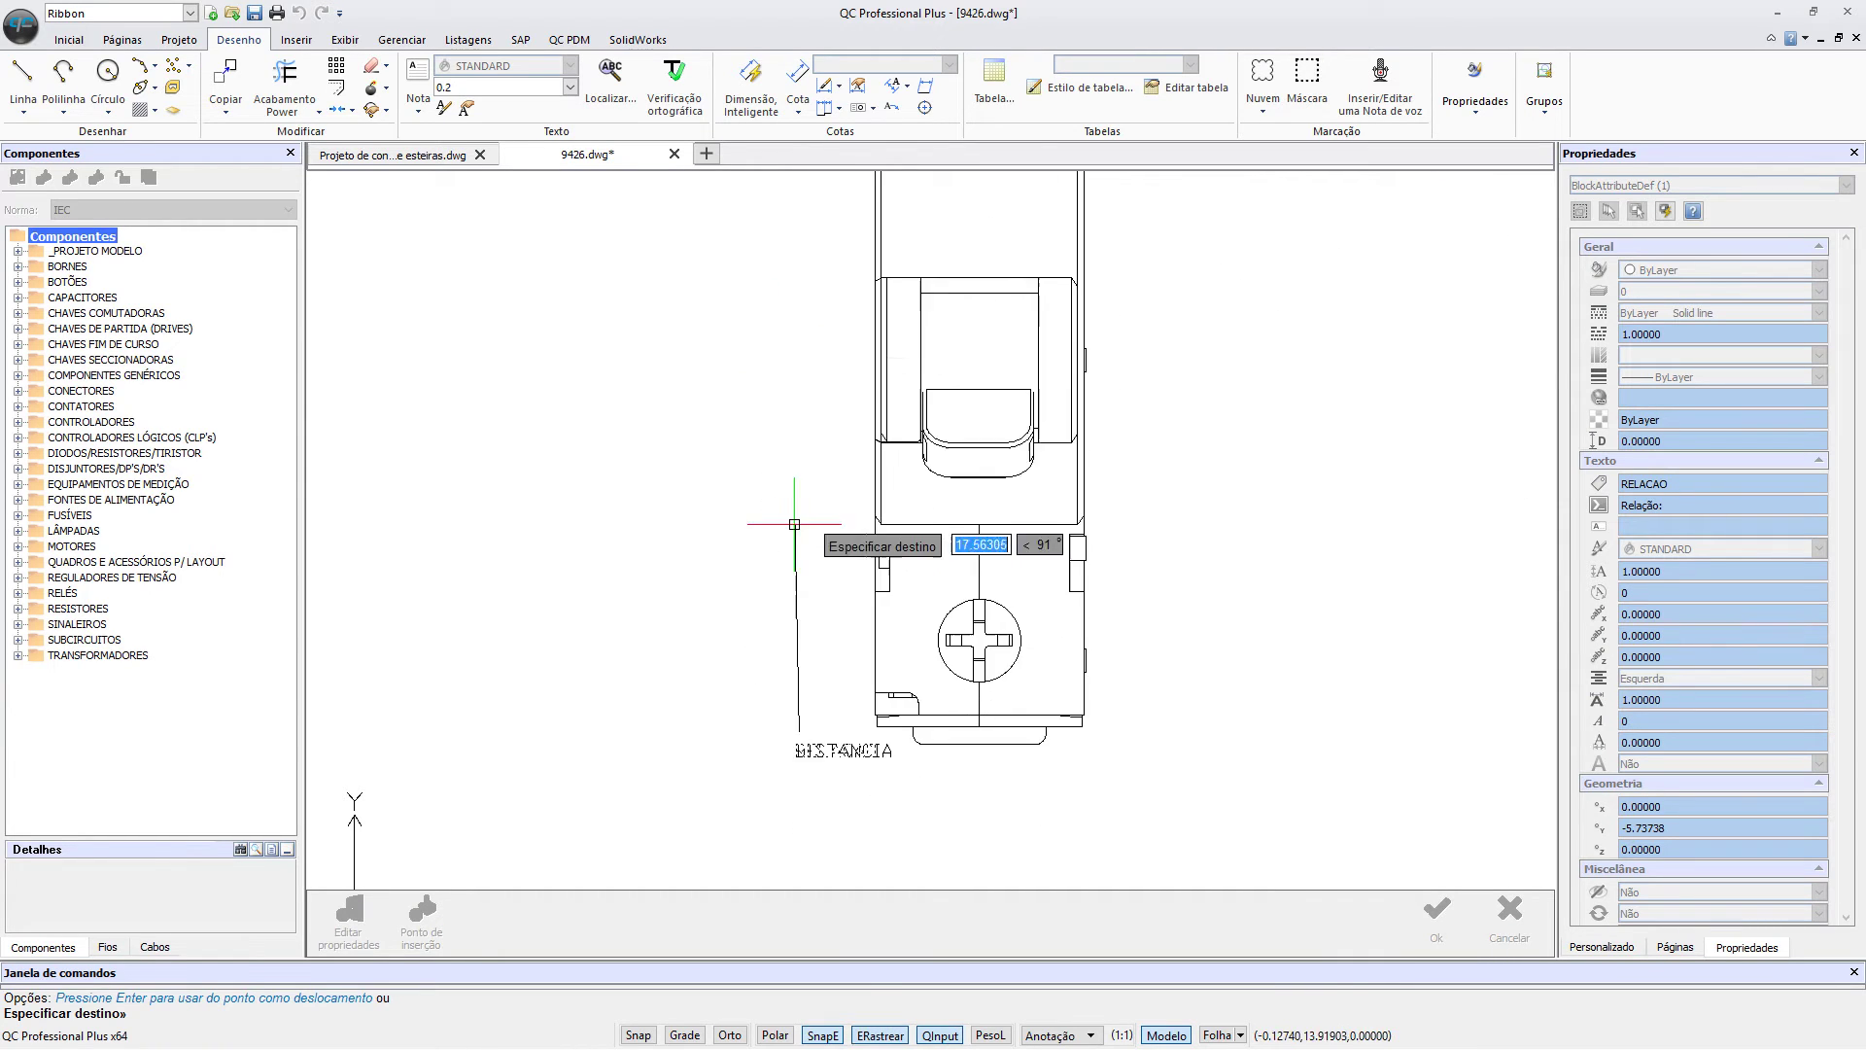
scroll(792, 467, "down", 2)
scroll(835, 418, "down", 1)
left_click(836, 343)
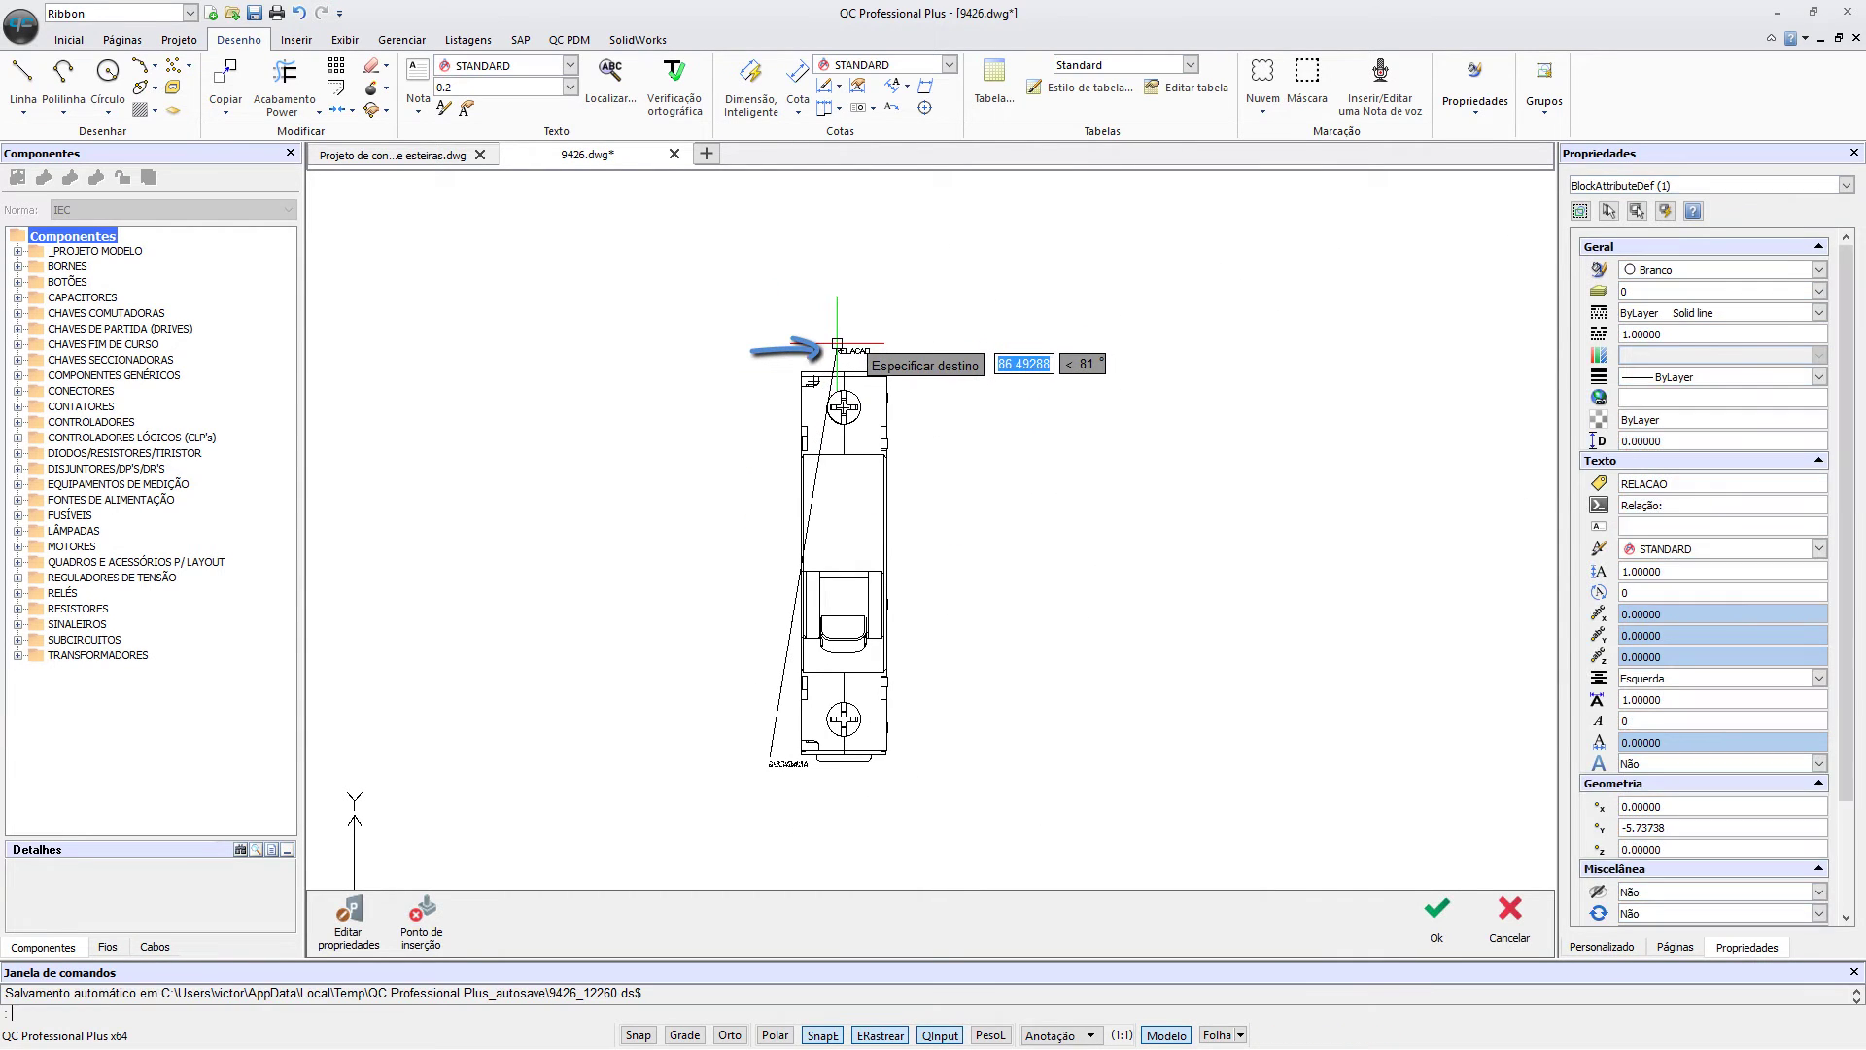
Step: Set the RELACAO text height to 2.5, pick the insertion point on the breaker's left edge, and finish editing
left_click(1652, 571)
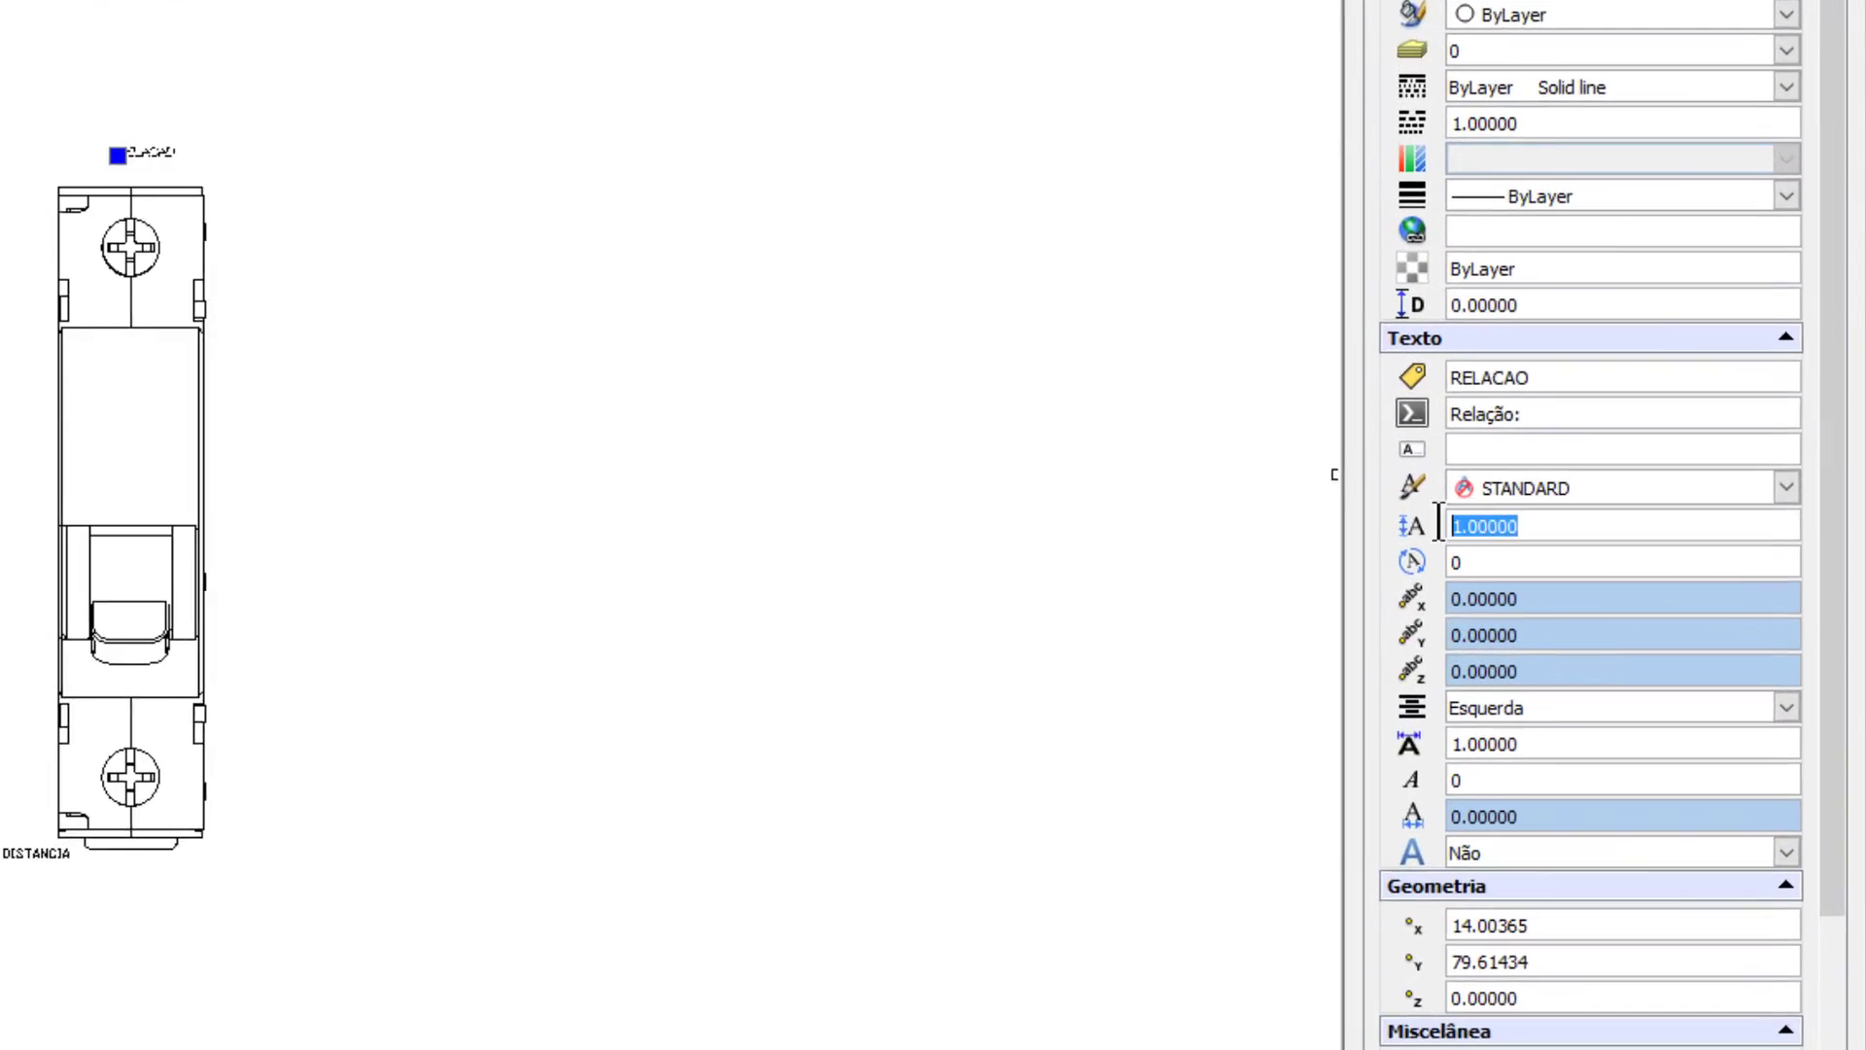
type("2.5")
key("Return")
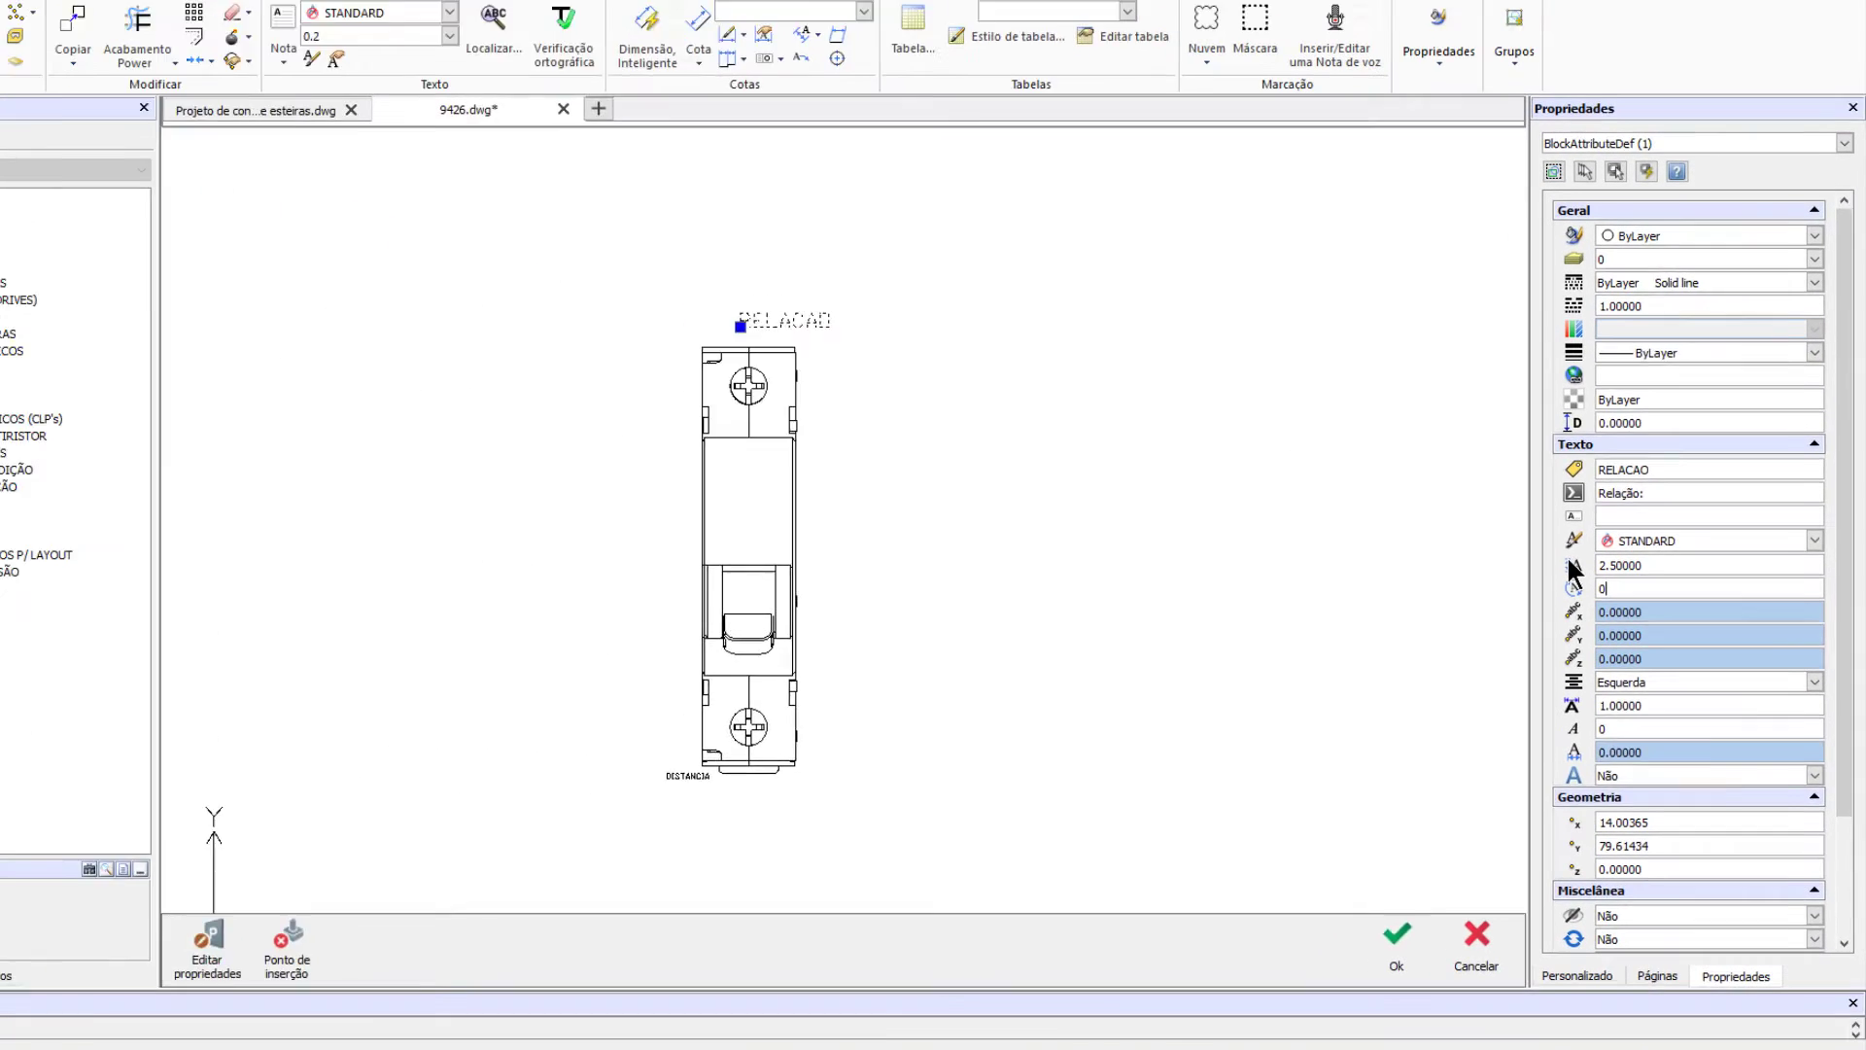
key("Escape")
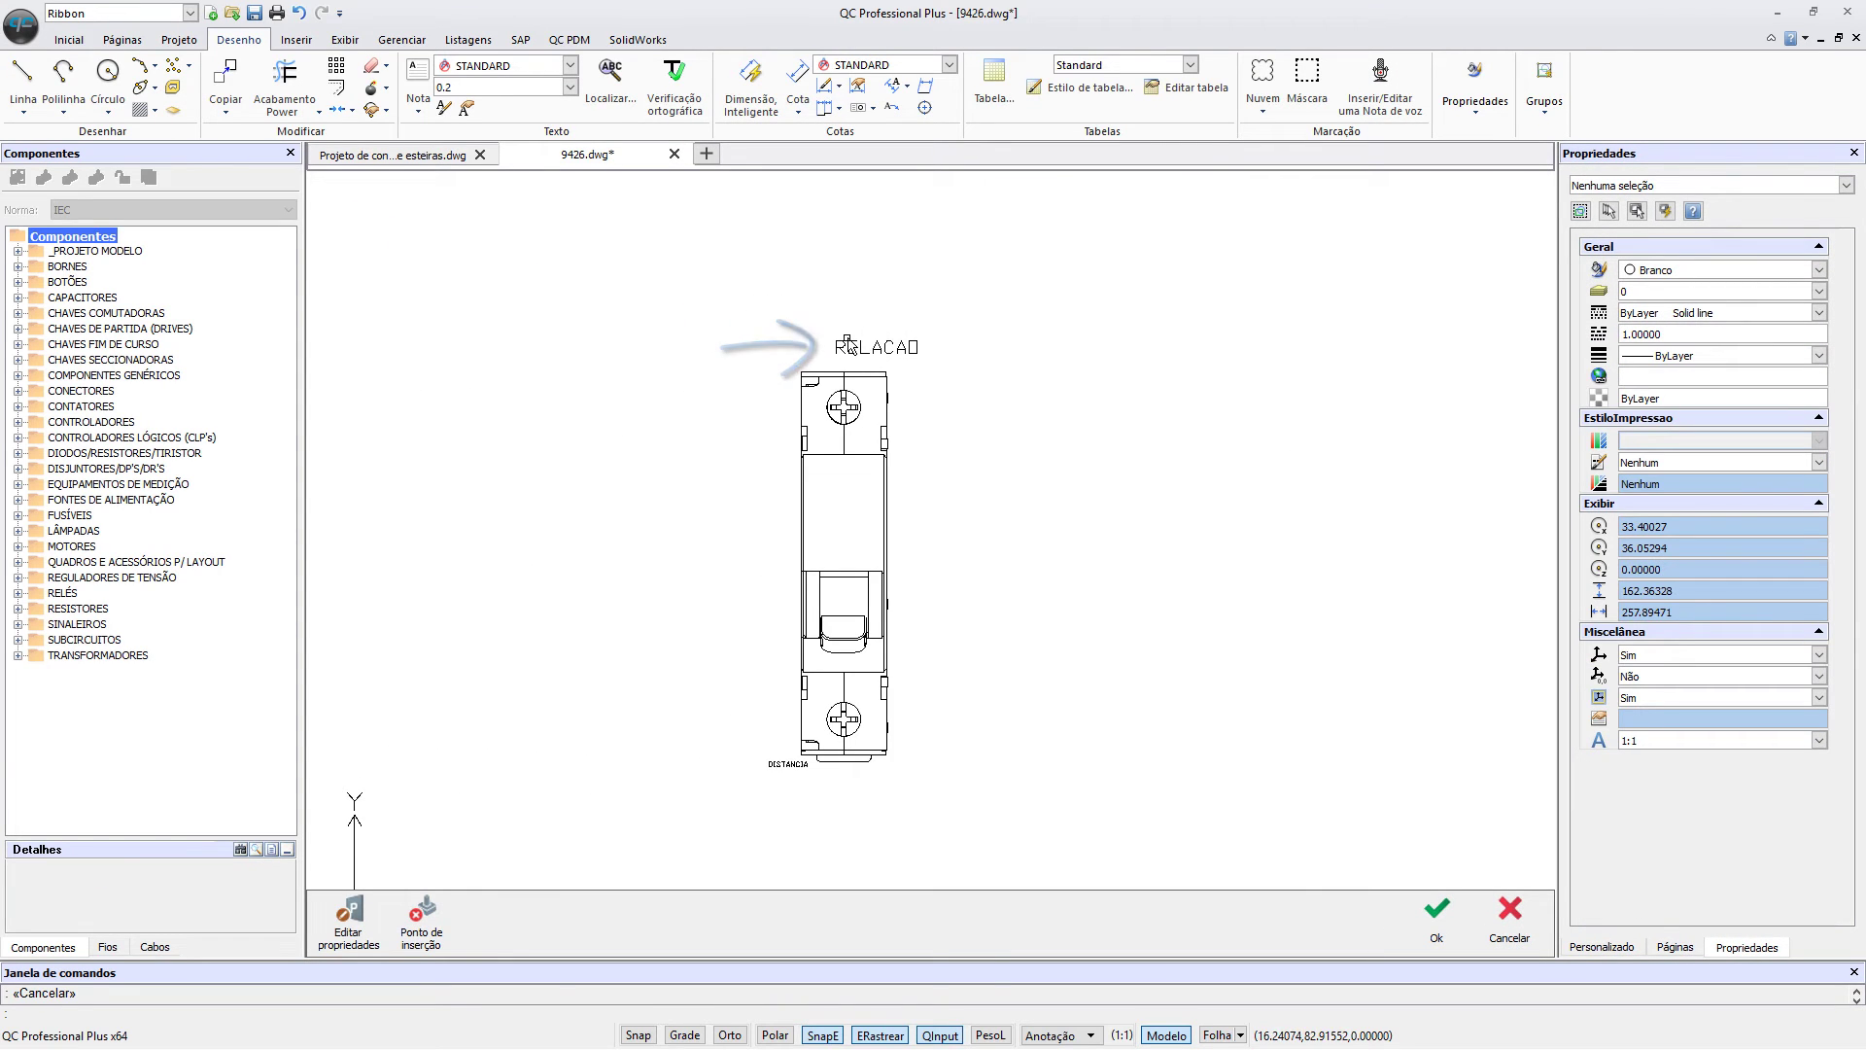
left_click(418, 931)
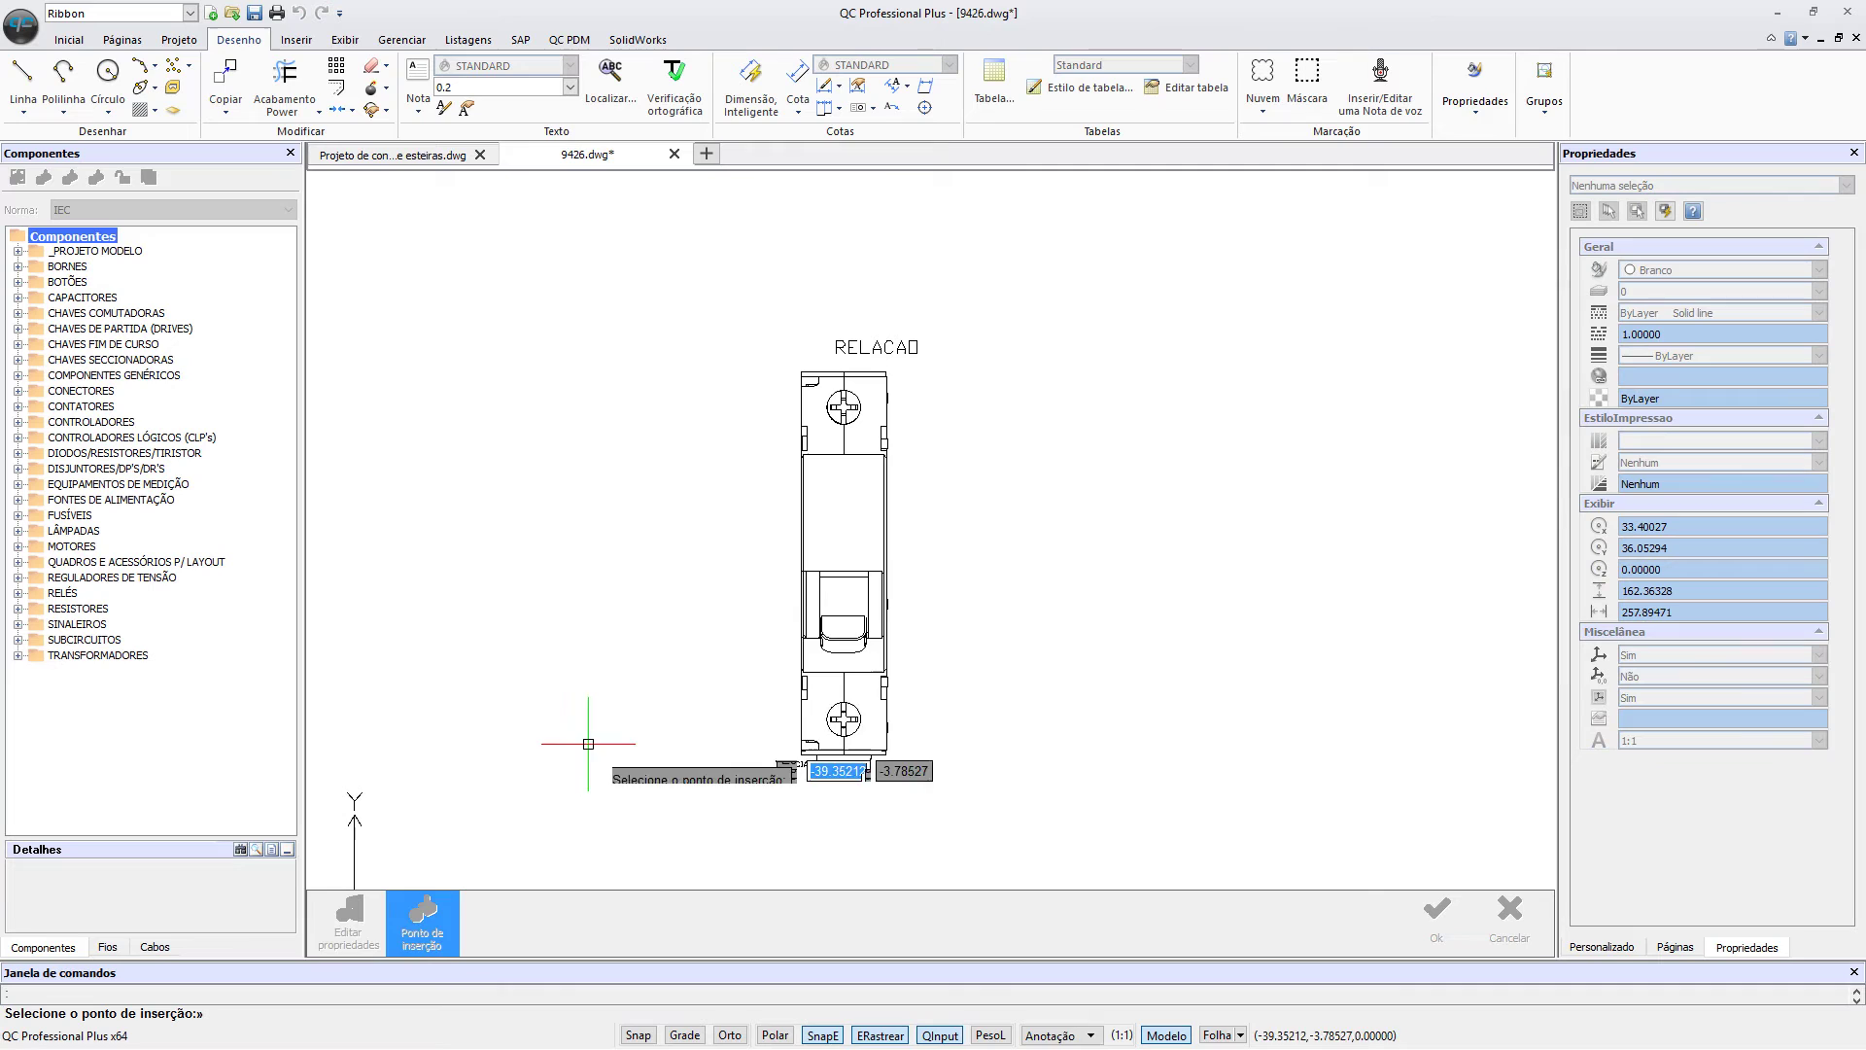
left_click(800, 563)
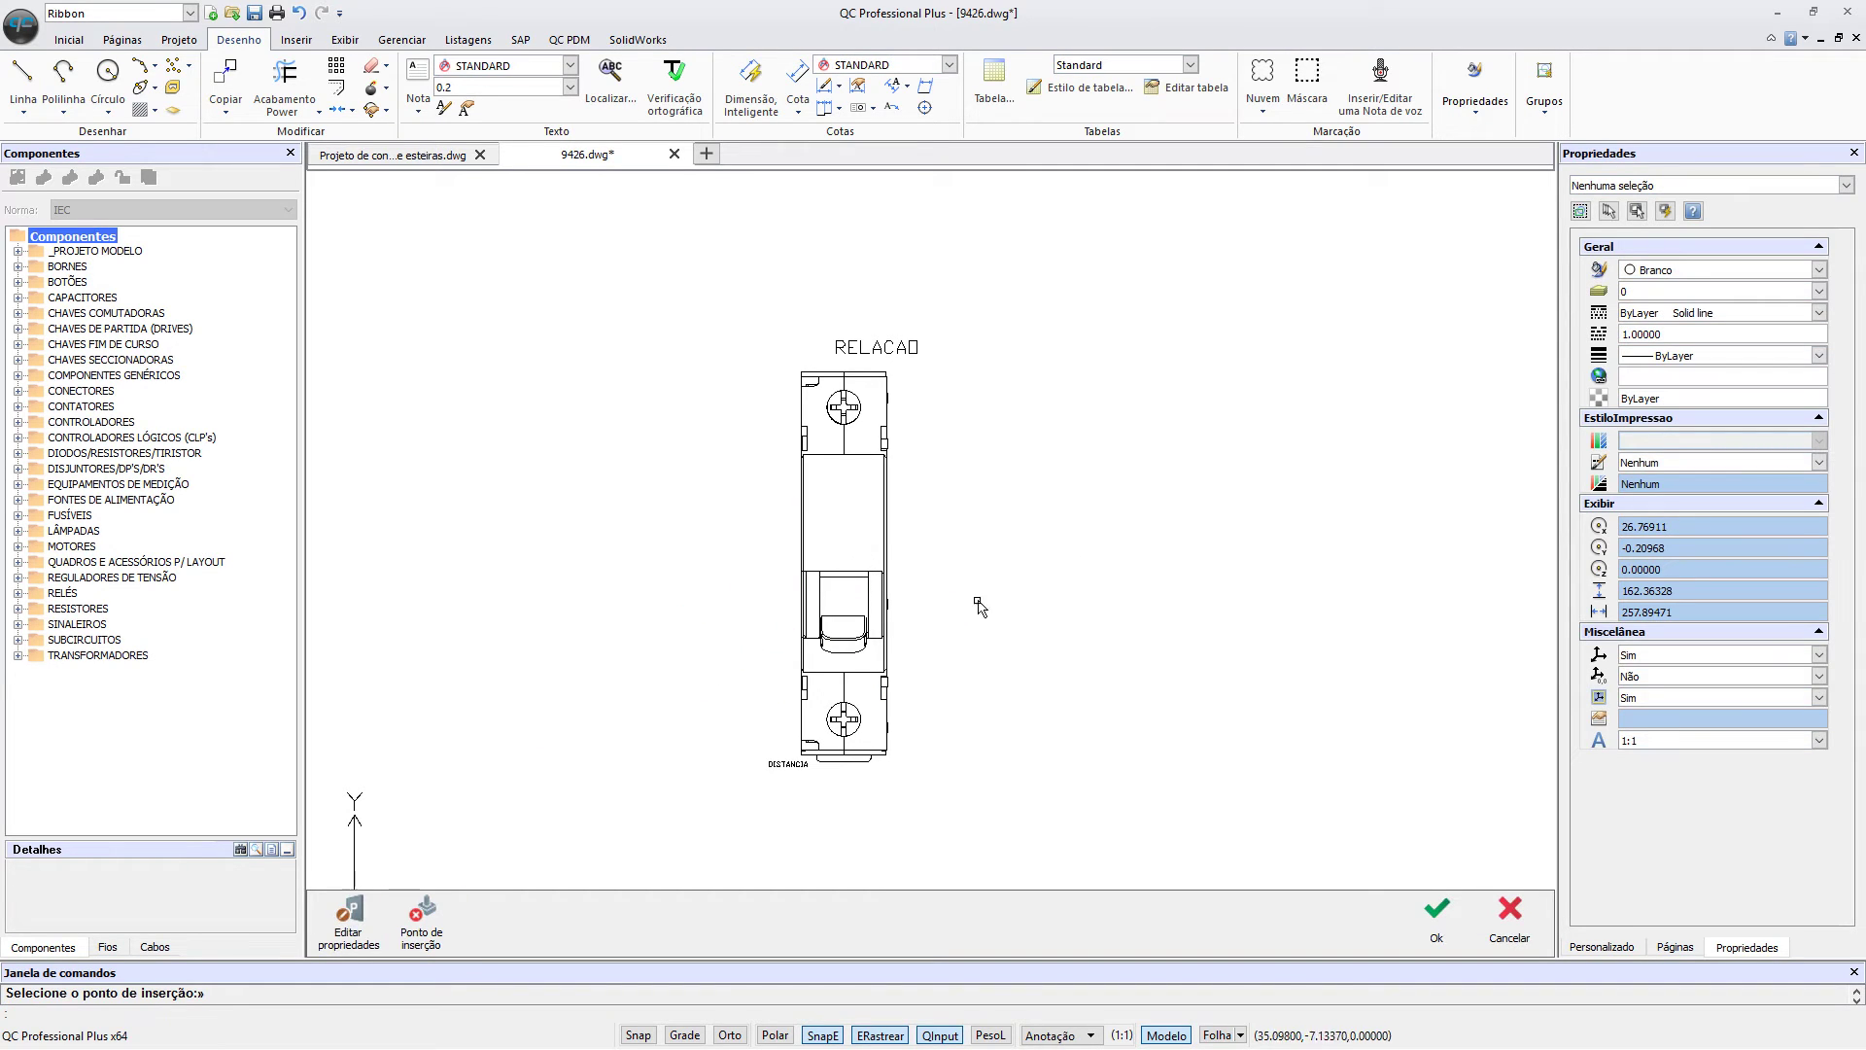
left_click(1454, 919)
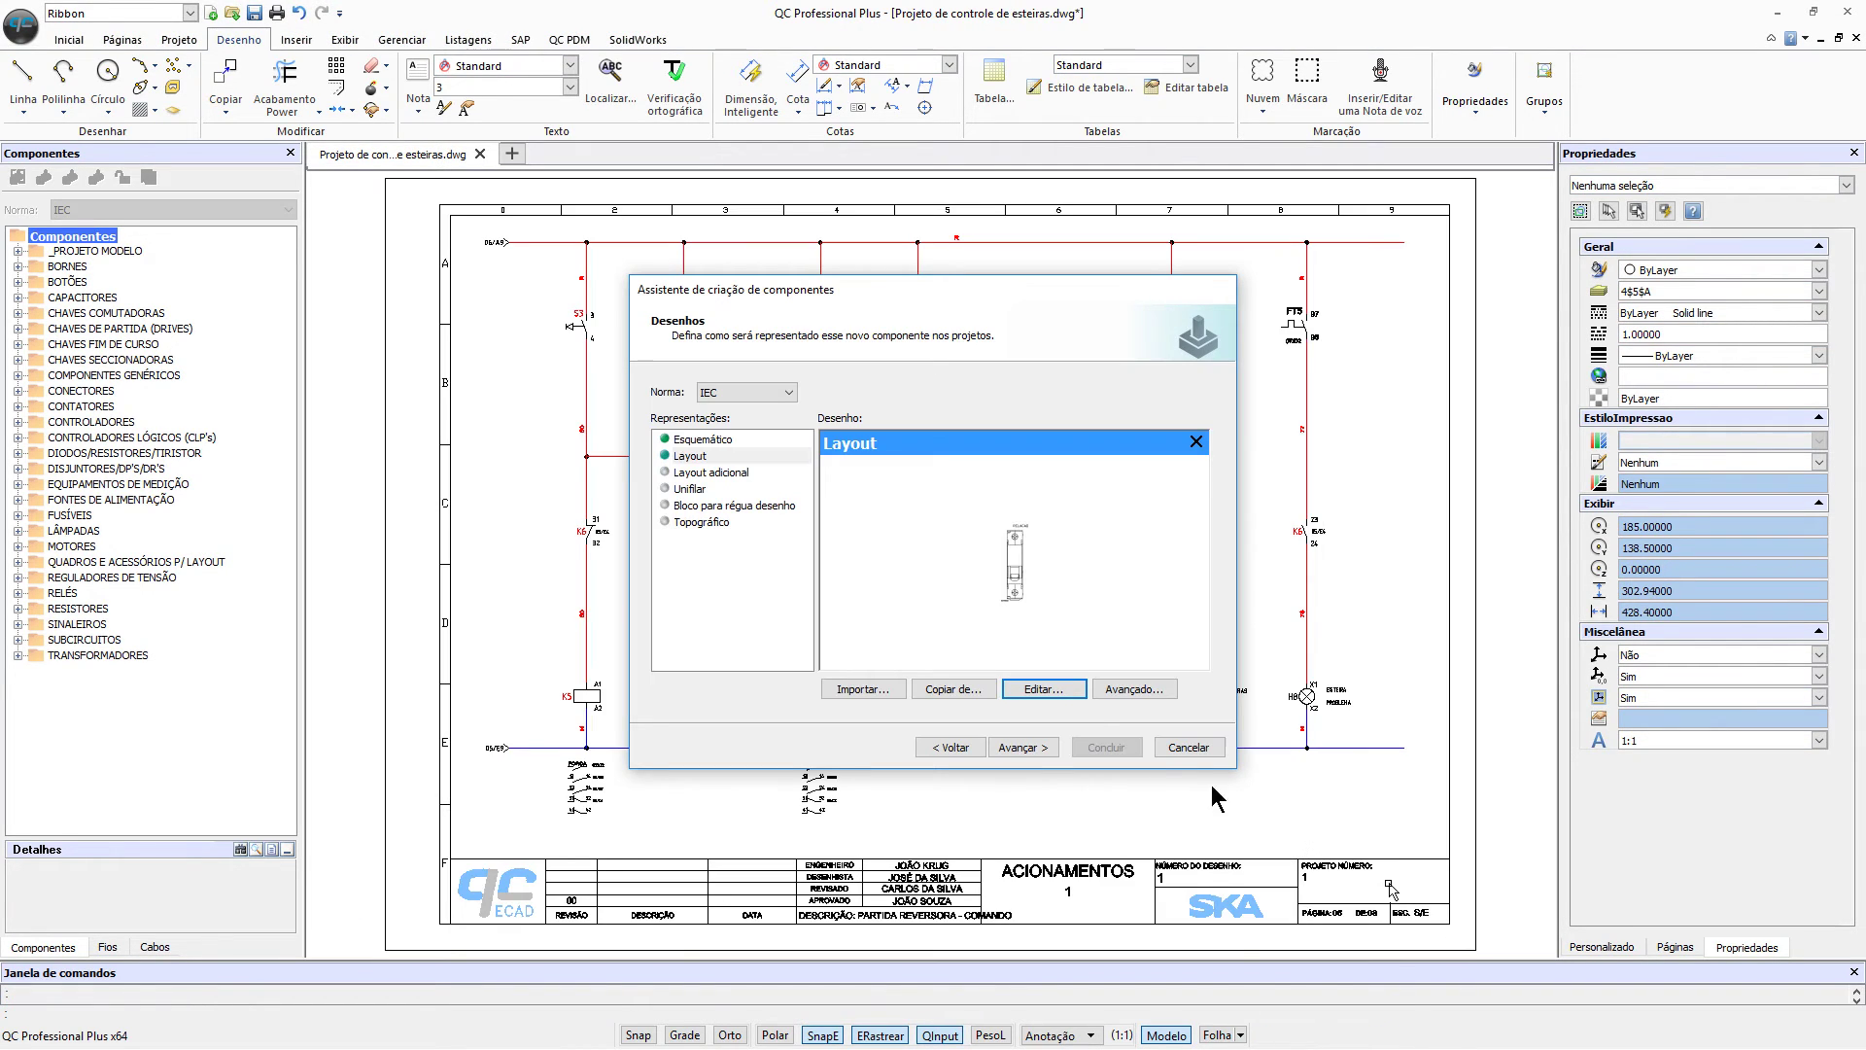
Step: Advance the wizard from the Desenhos page to the Propriedades page
left_click(1020, 749)
left_click(1030, 749)
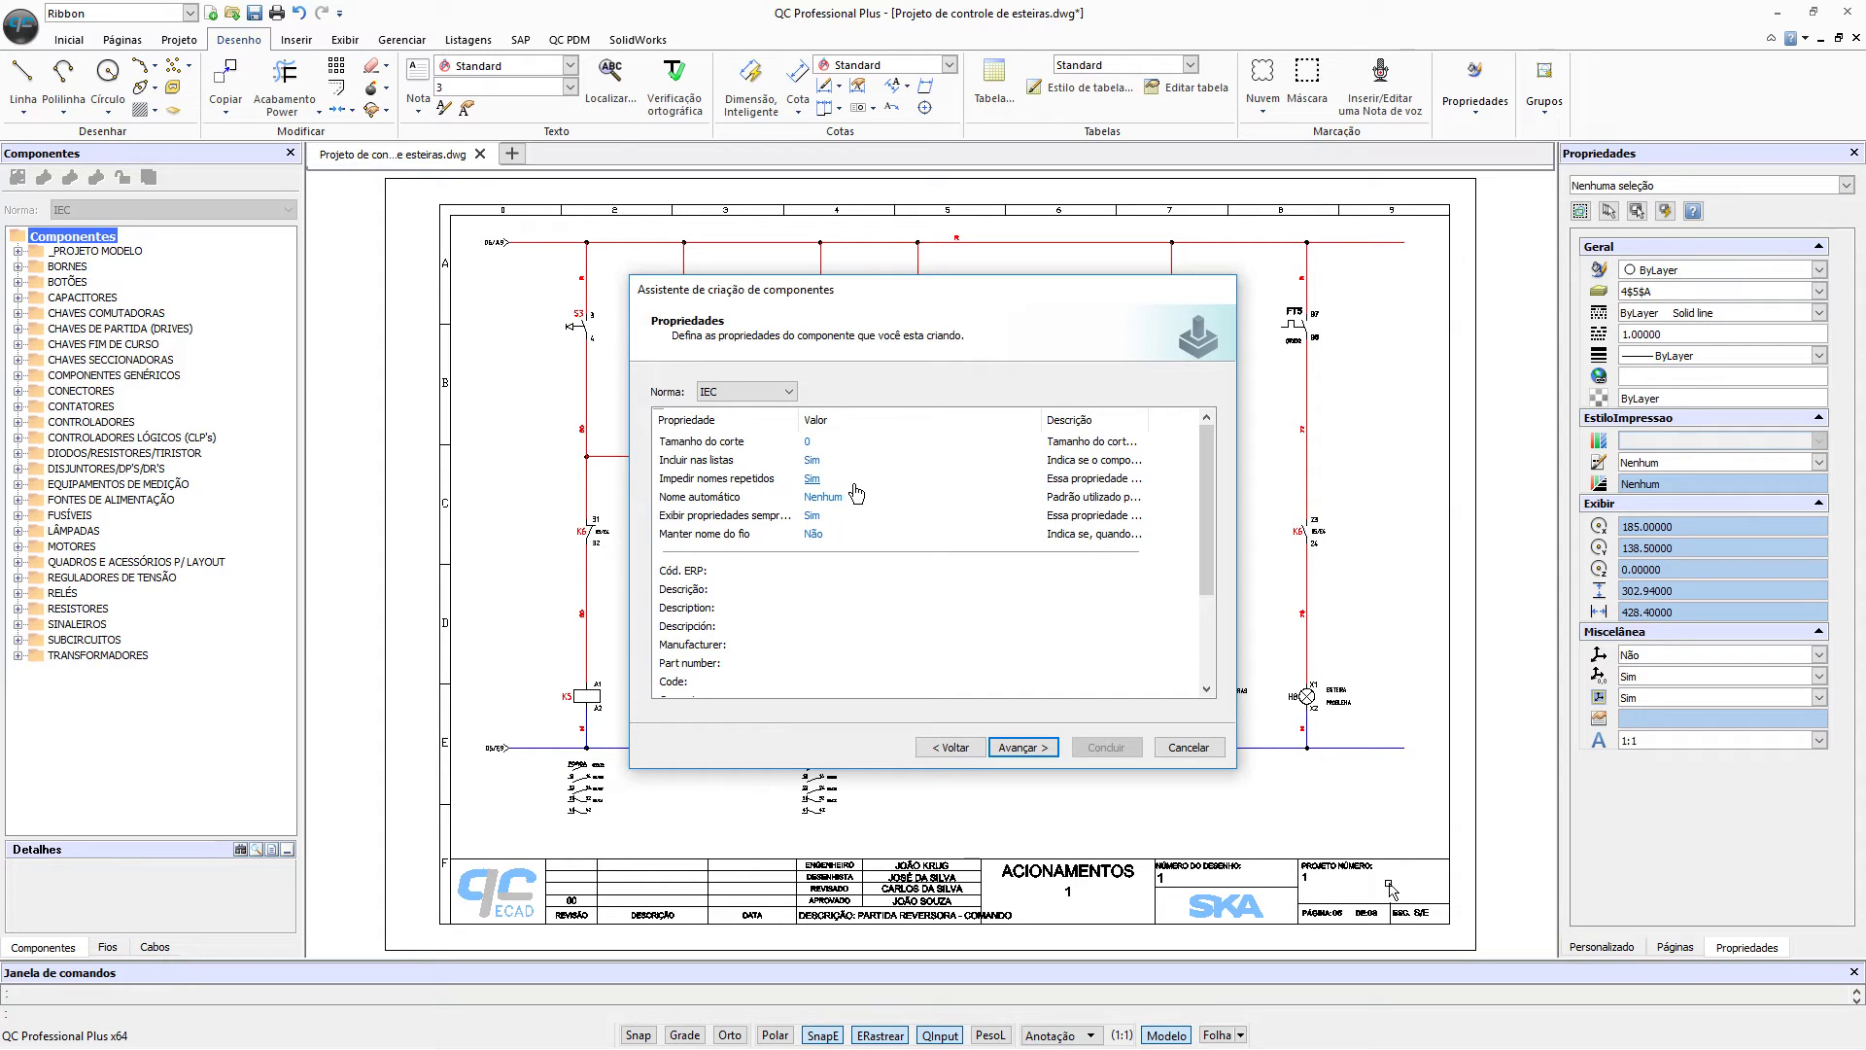
Step: Set the automatic name prefix to Q0
left_click(884, 496)
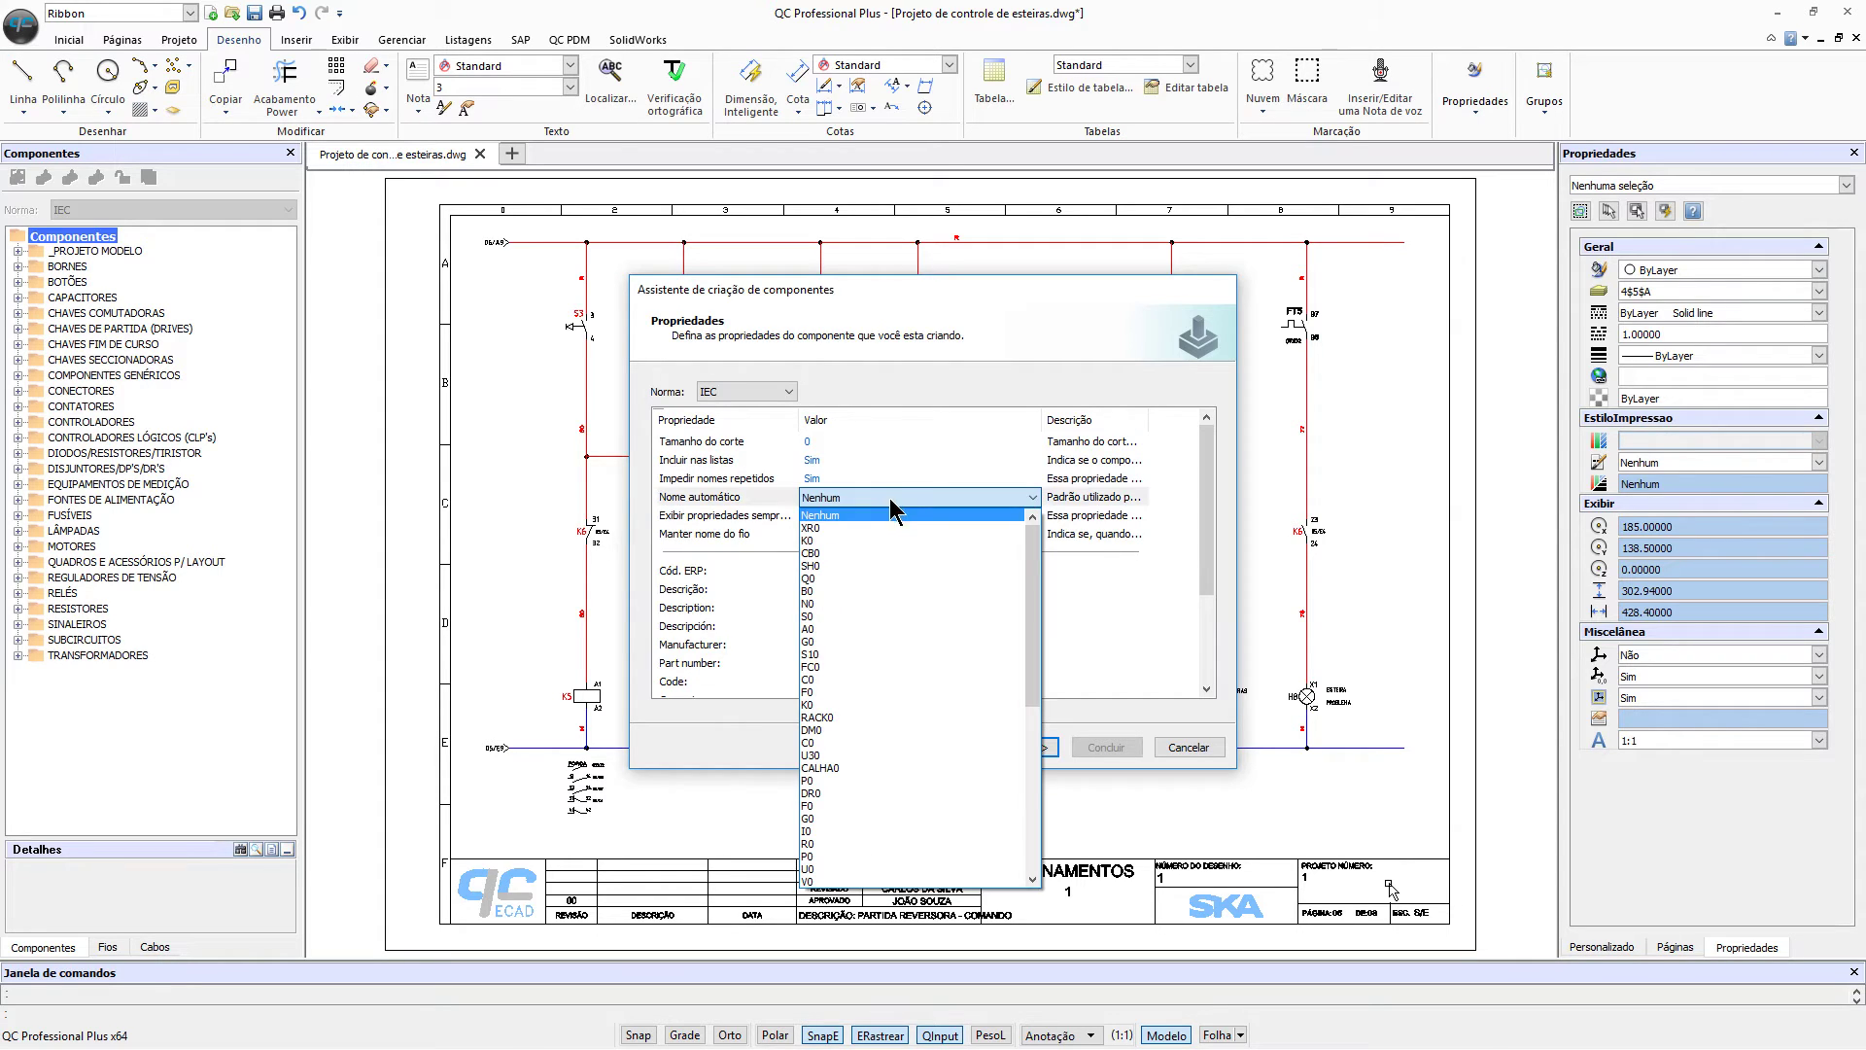
left_click_drag(1034, 536, 1030, 583)
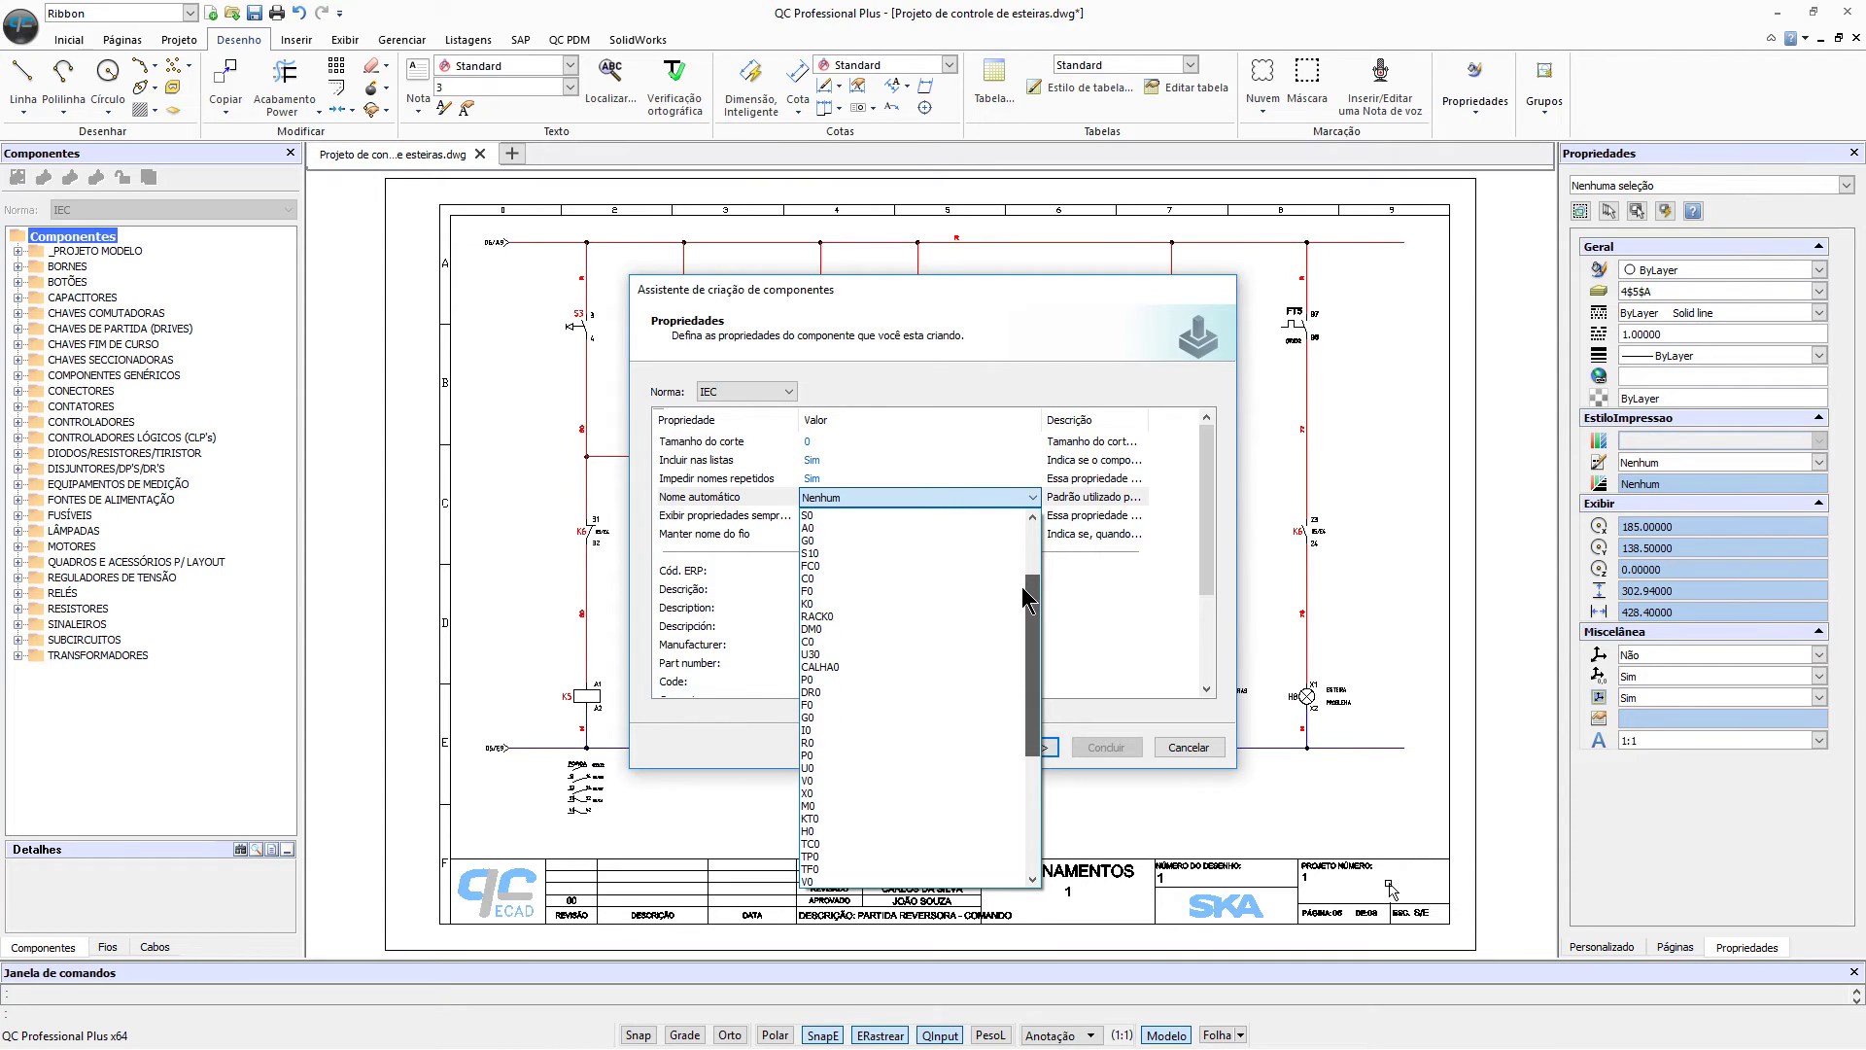
left_click_drag(1028, 583, 1032, 576)
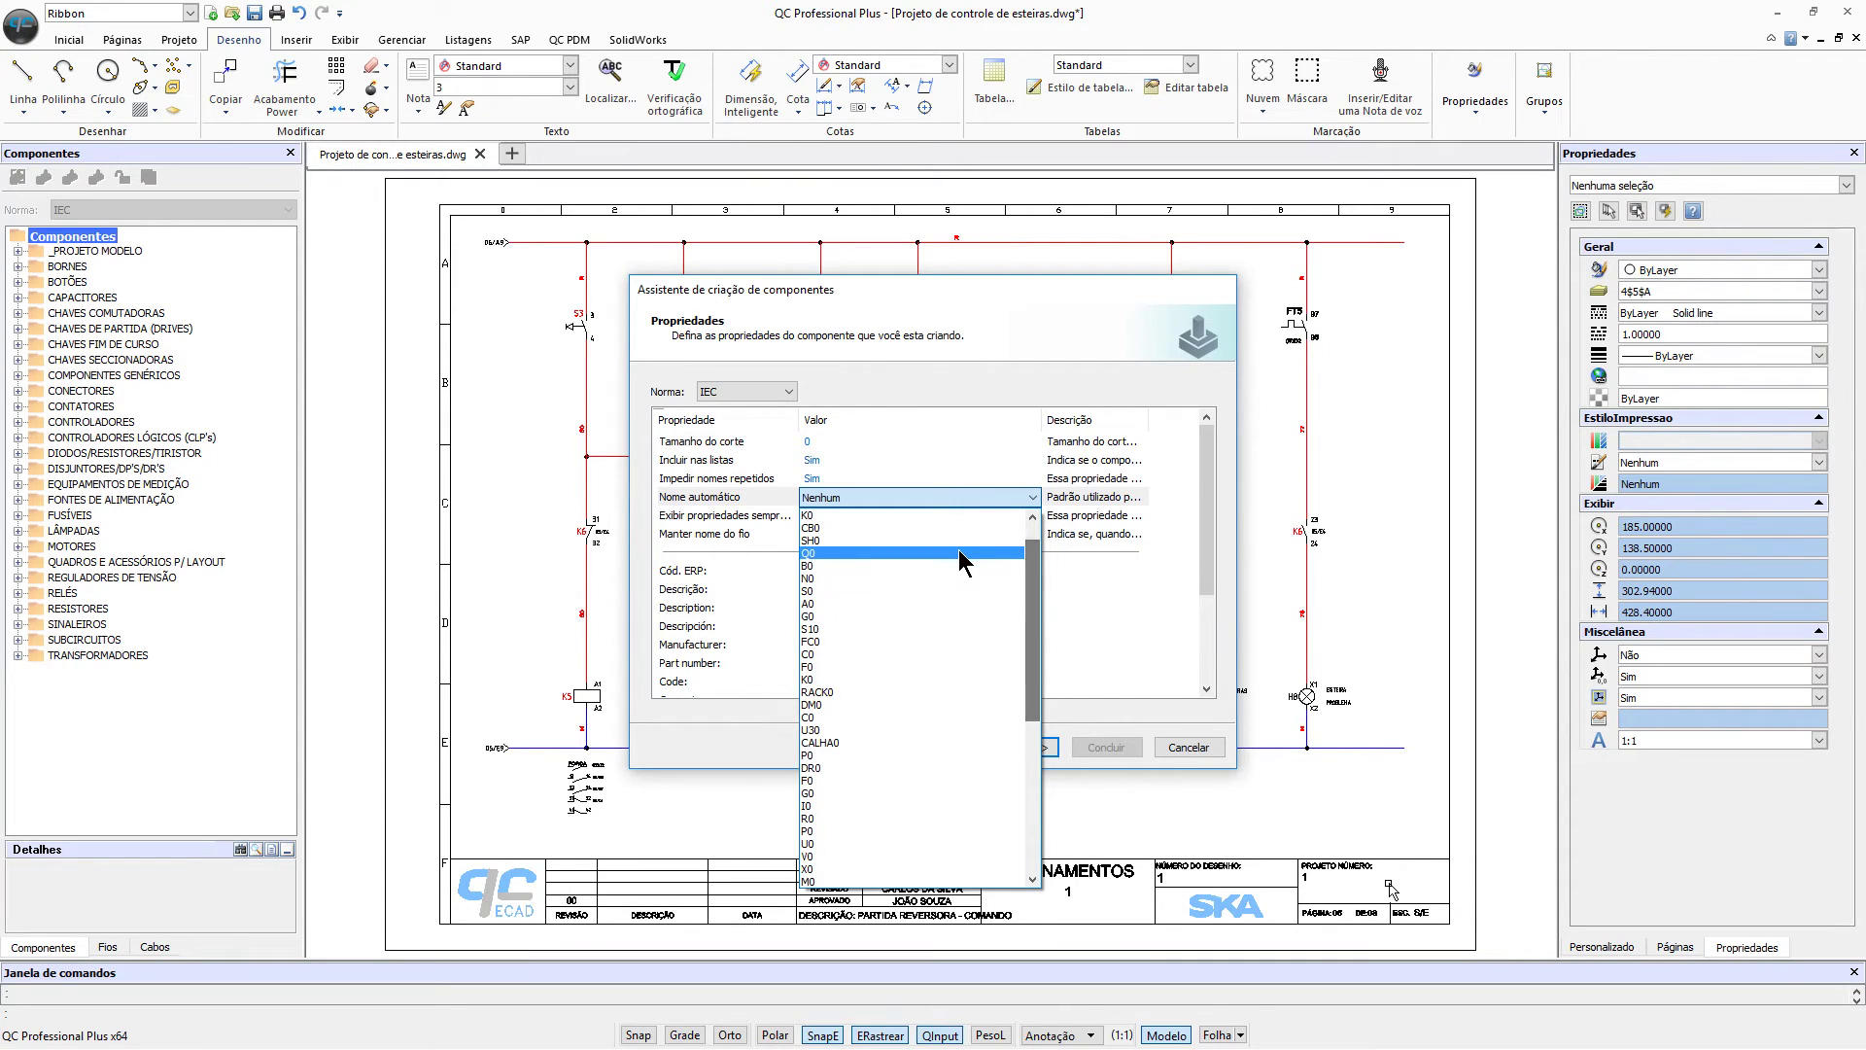
left_click(959, 550)
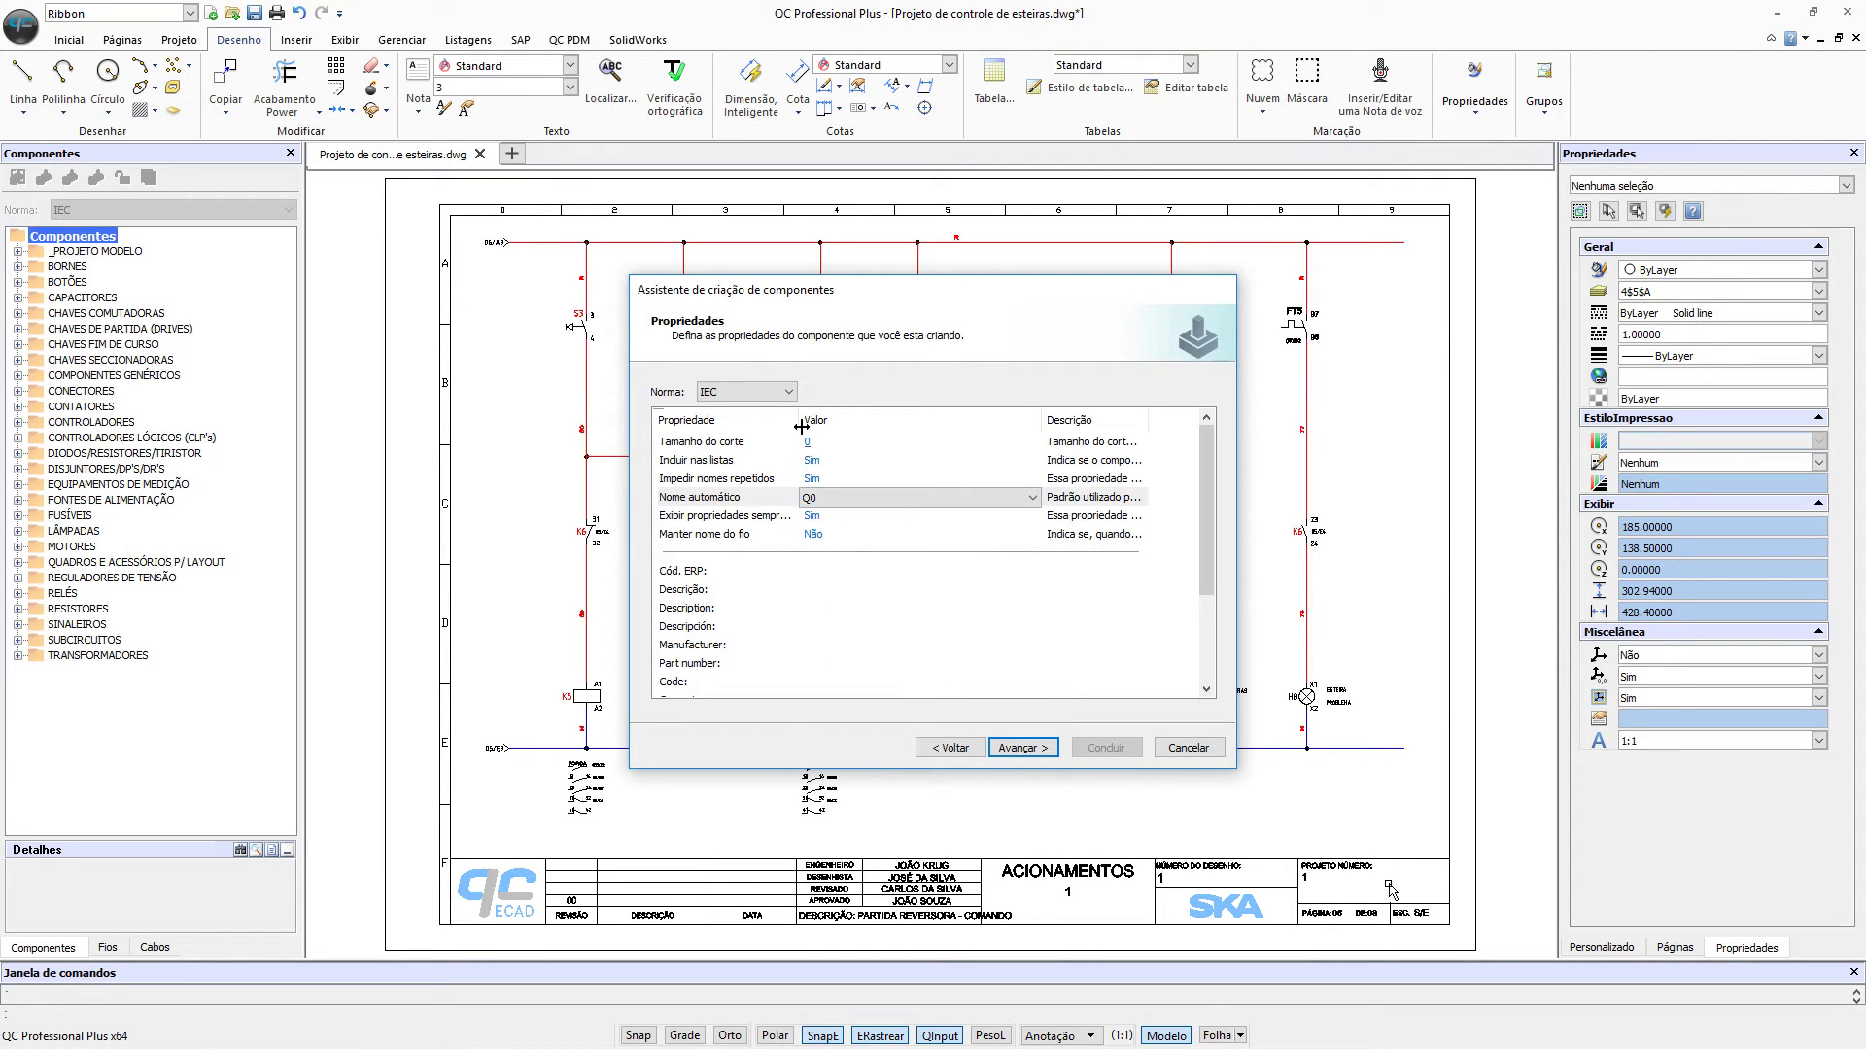
Step: Change 'Exibir propriedades sempre na horizontal' from Sim to Não
left_click_drag(801, 423, 881, 423)
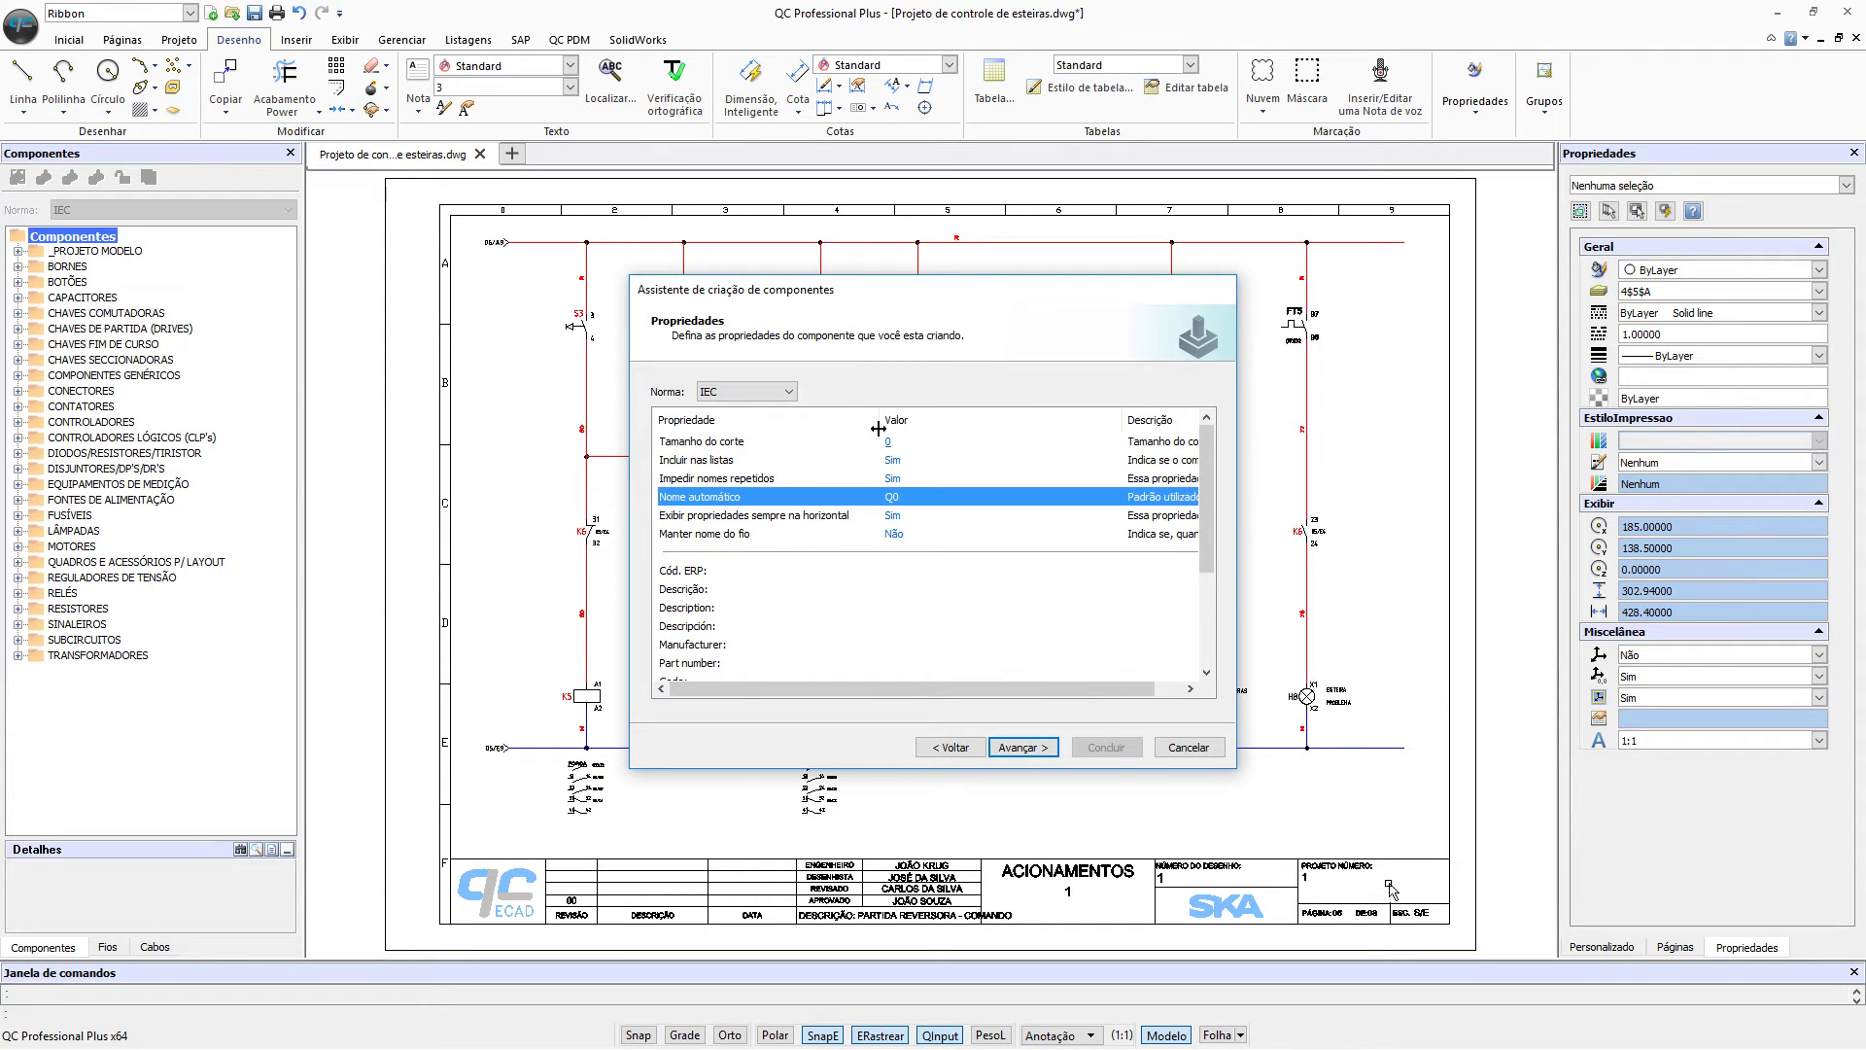
left_click(852, 517)
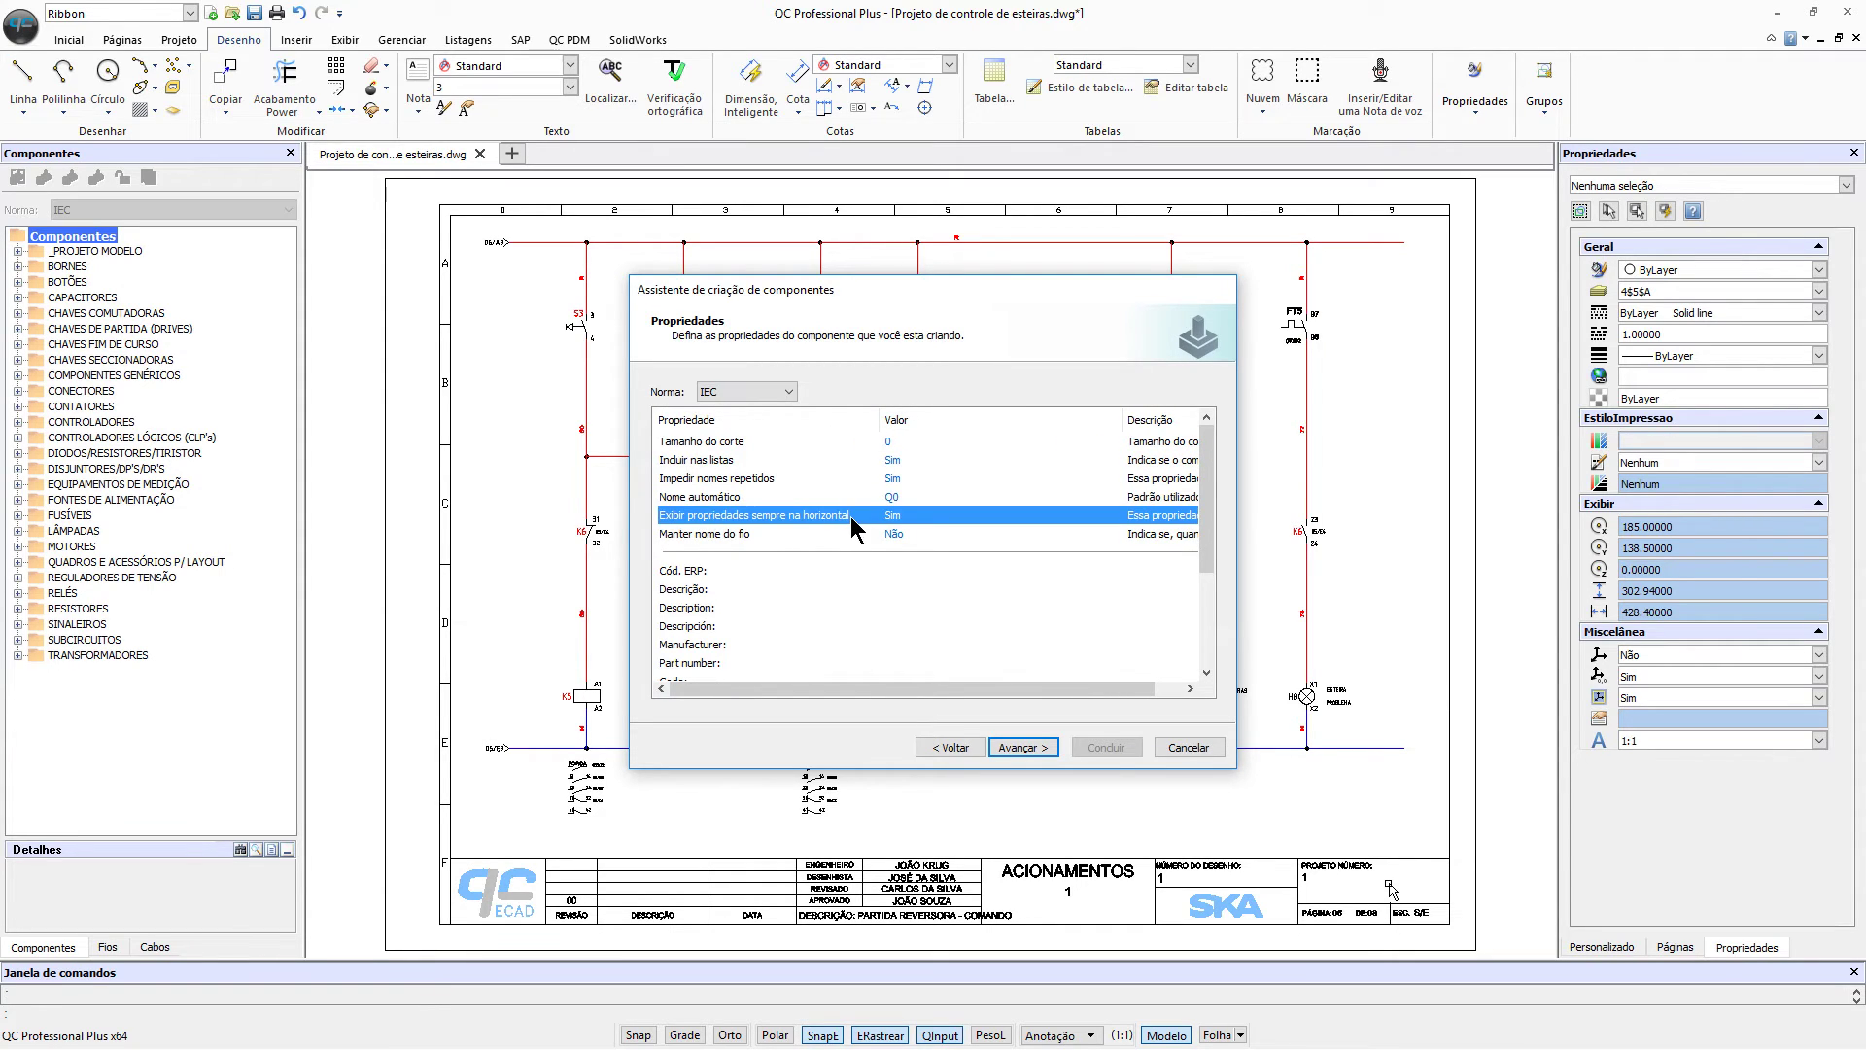
left_click(847, 532)
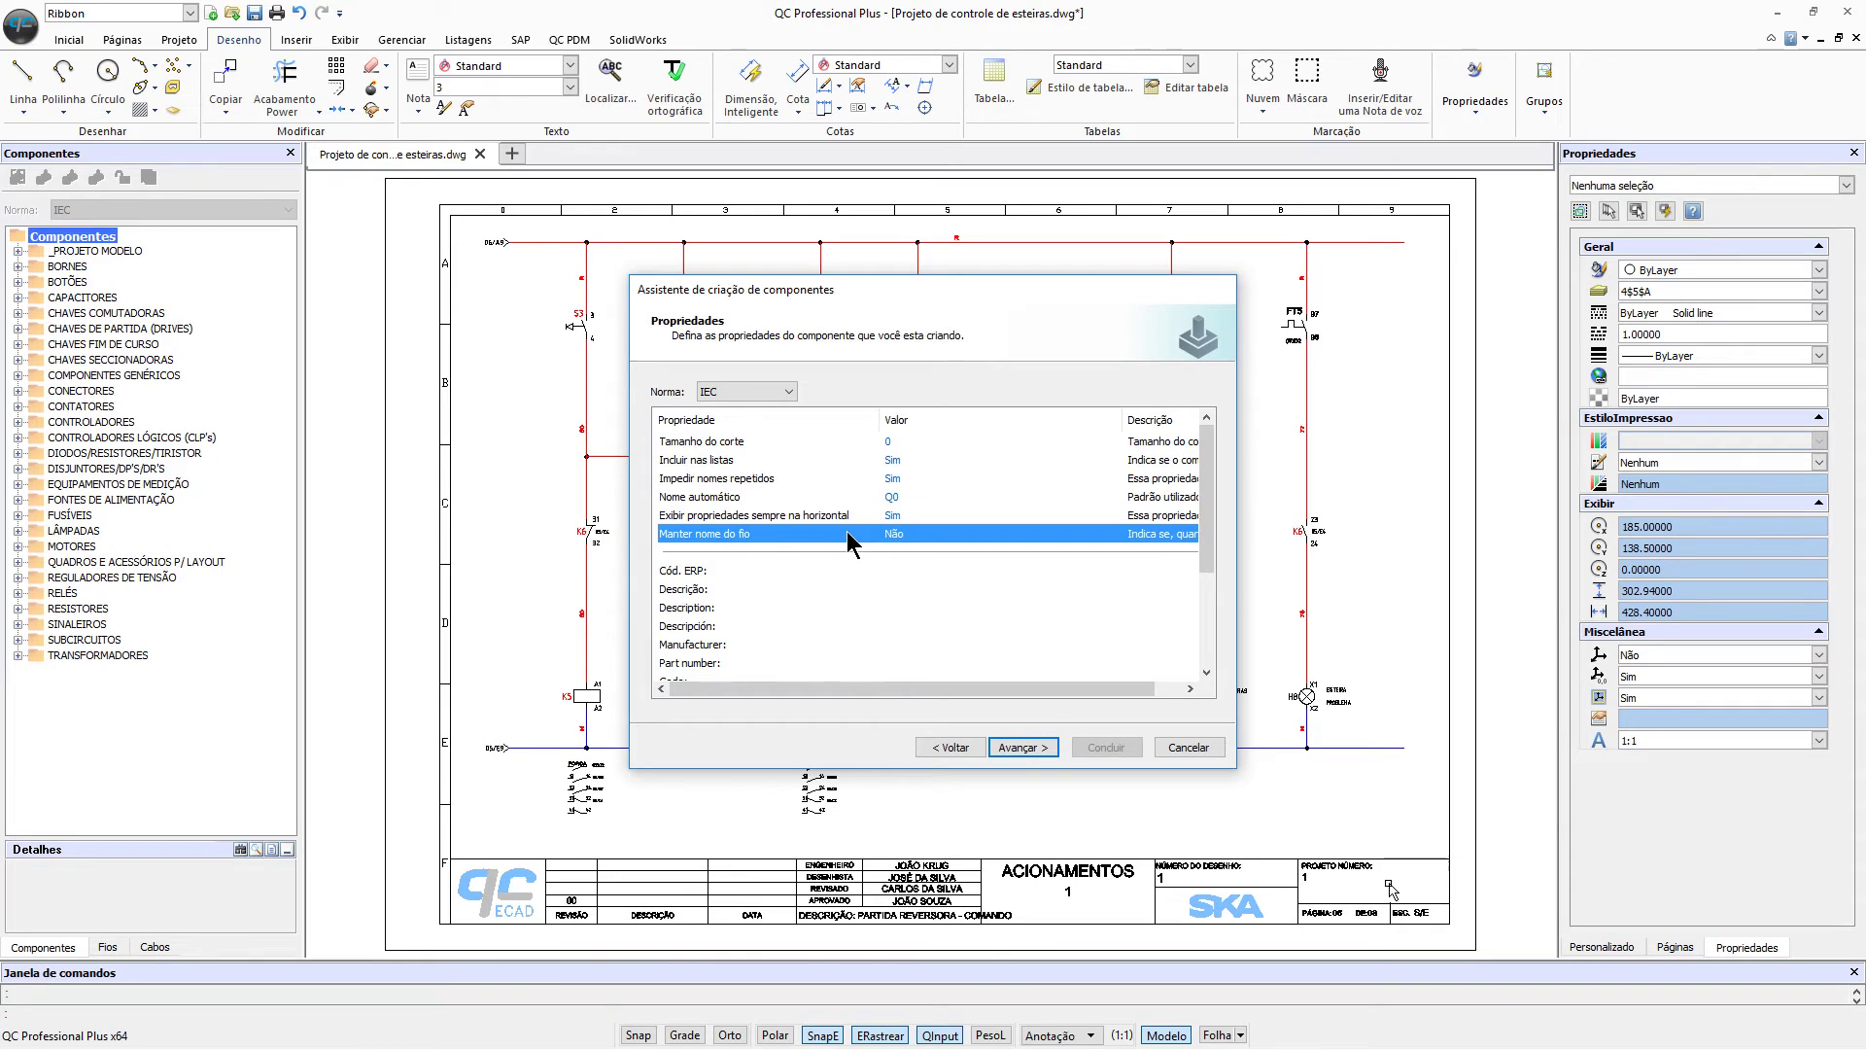
left_click(937, 516)
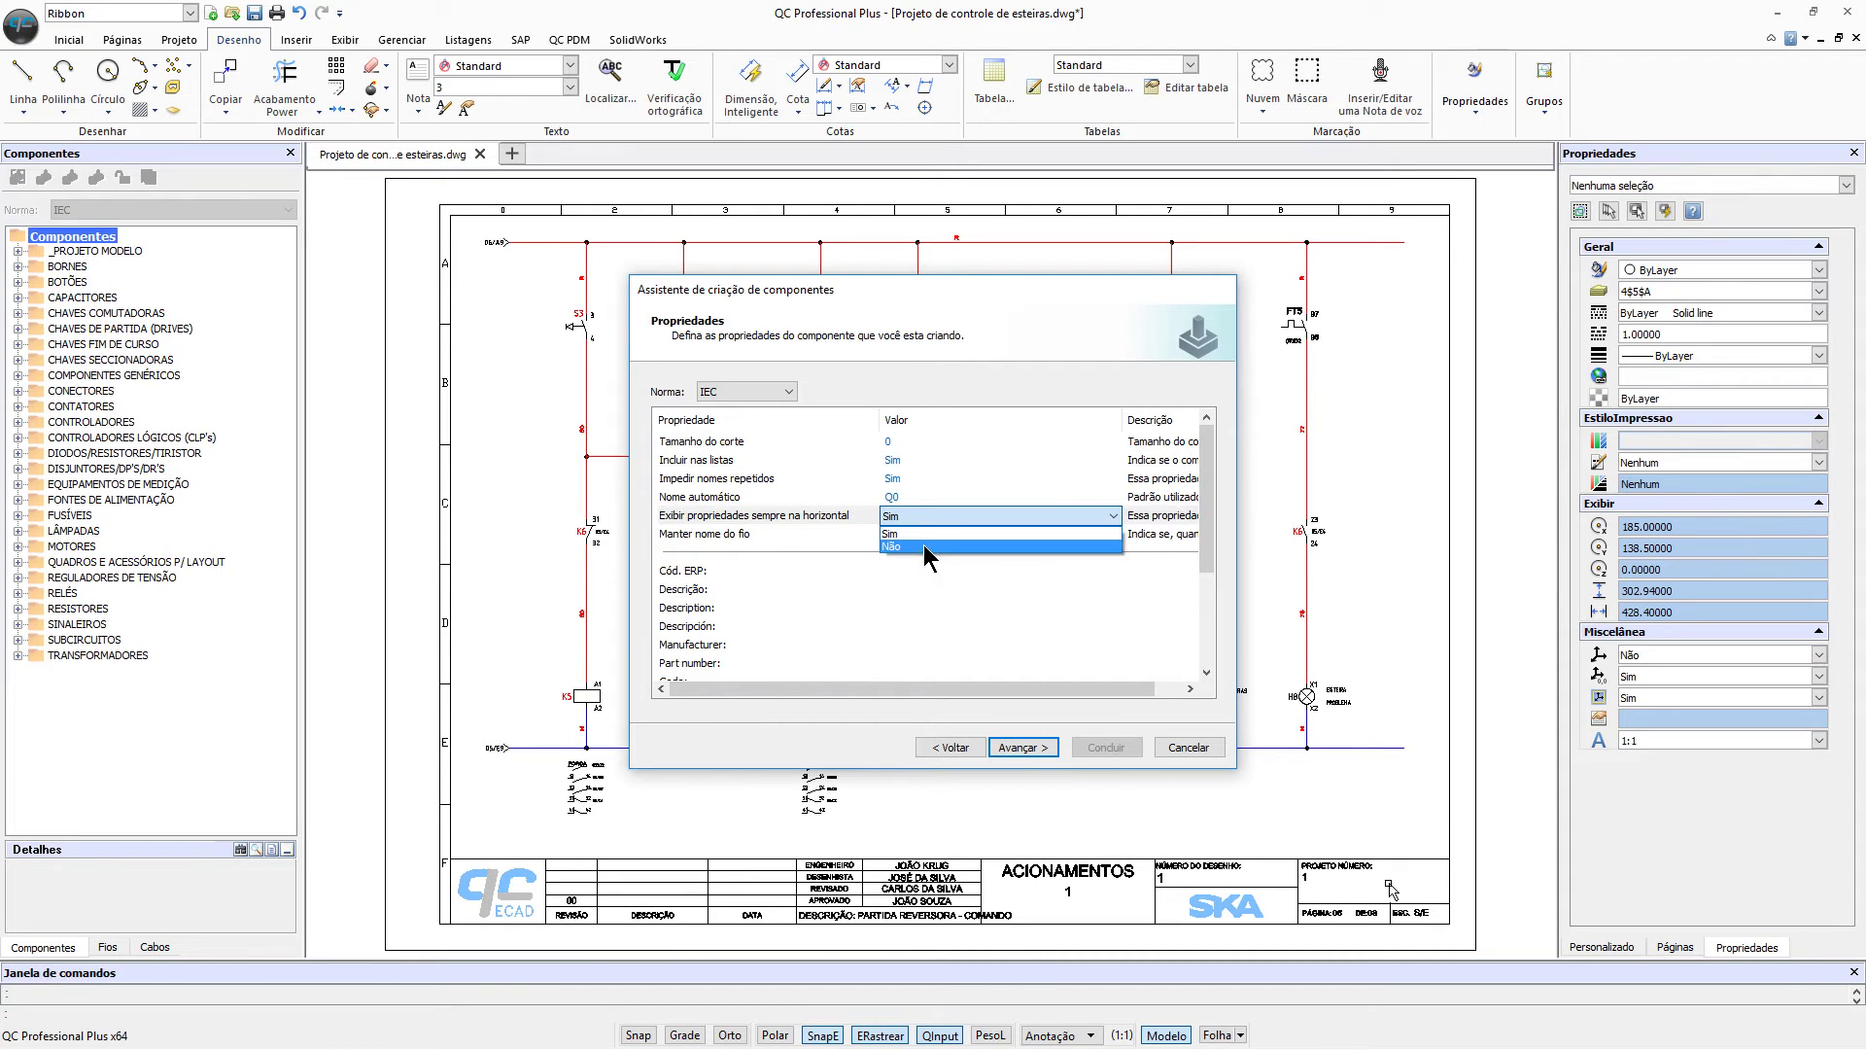
left_click(855, 534)
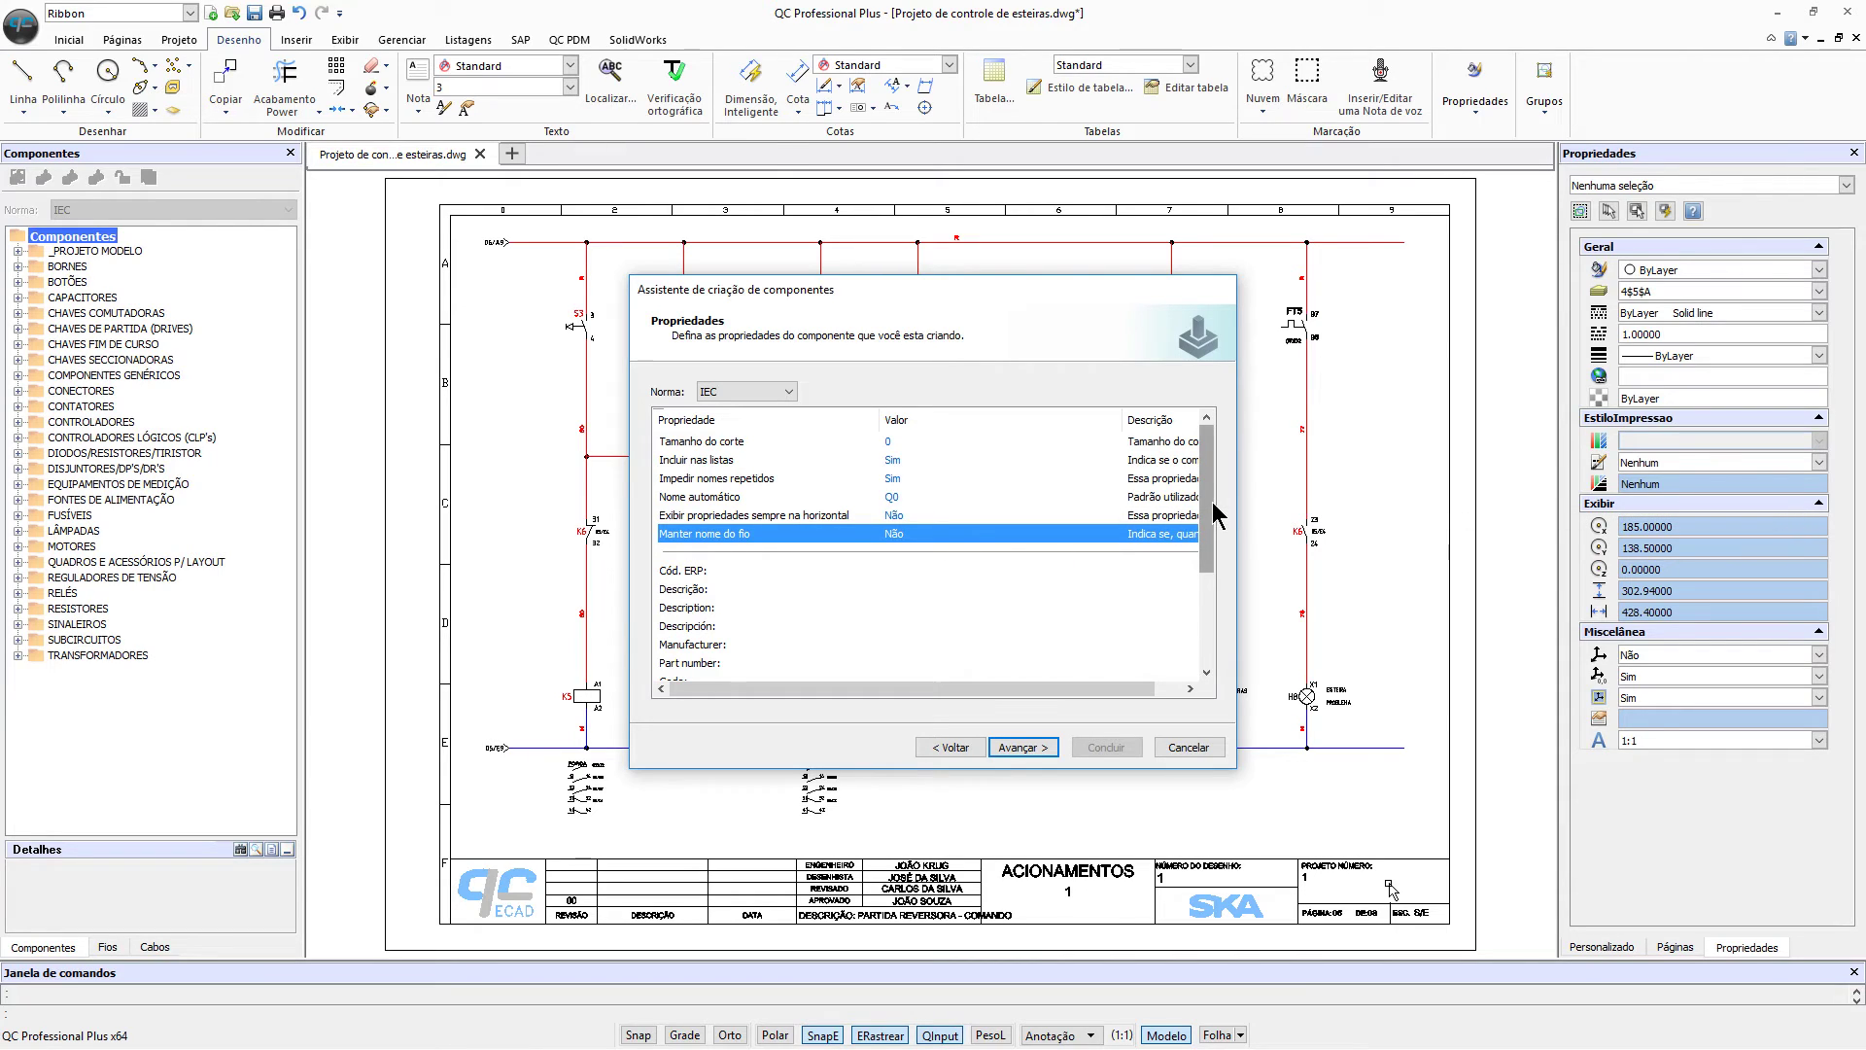
left_click_drag(1212, 504, 1227, 613)
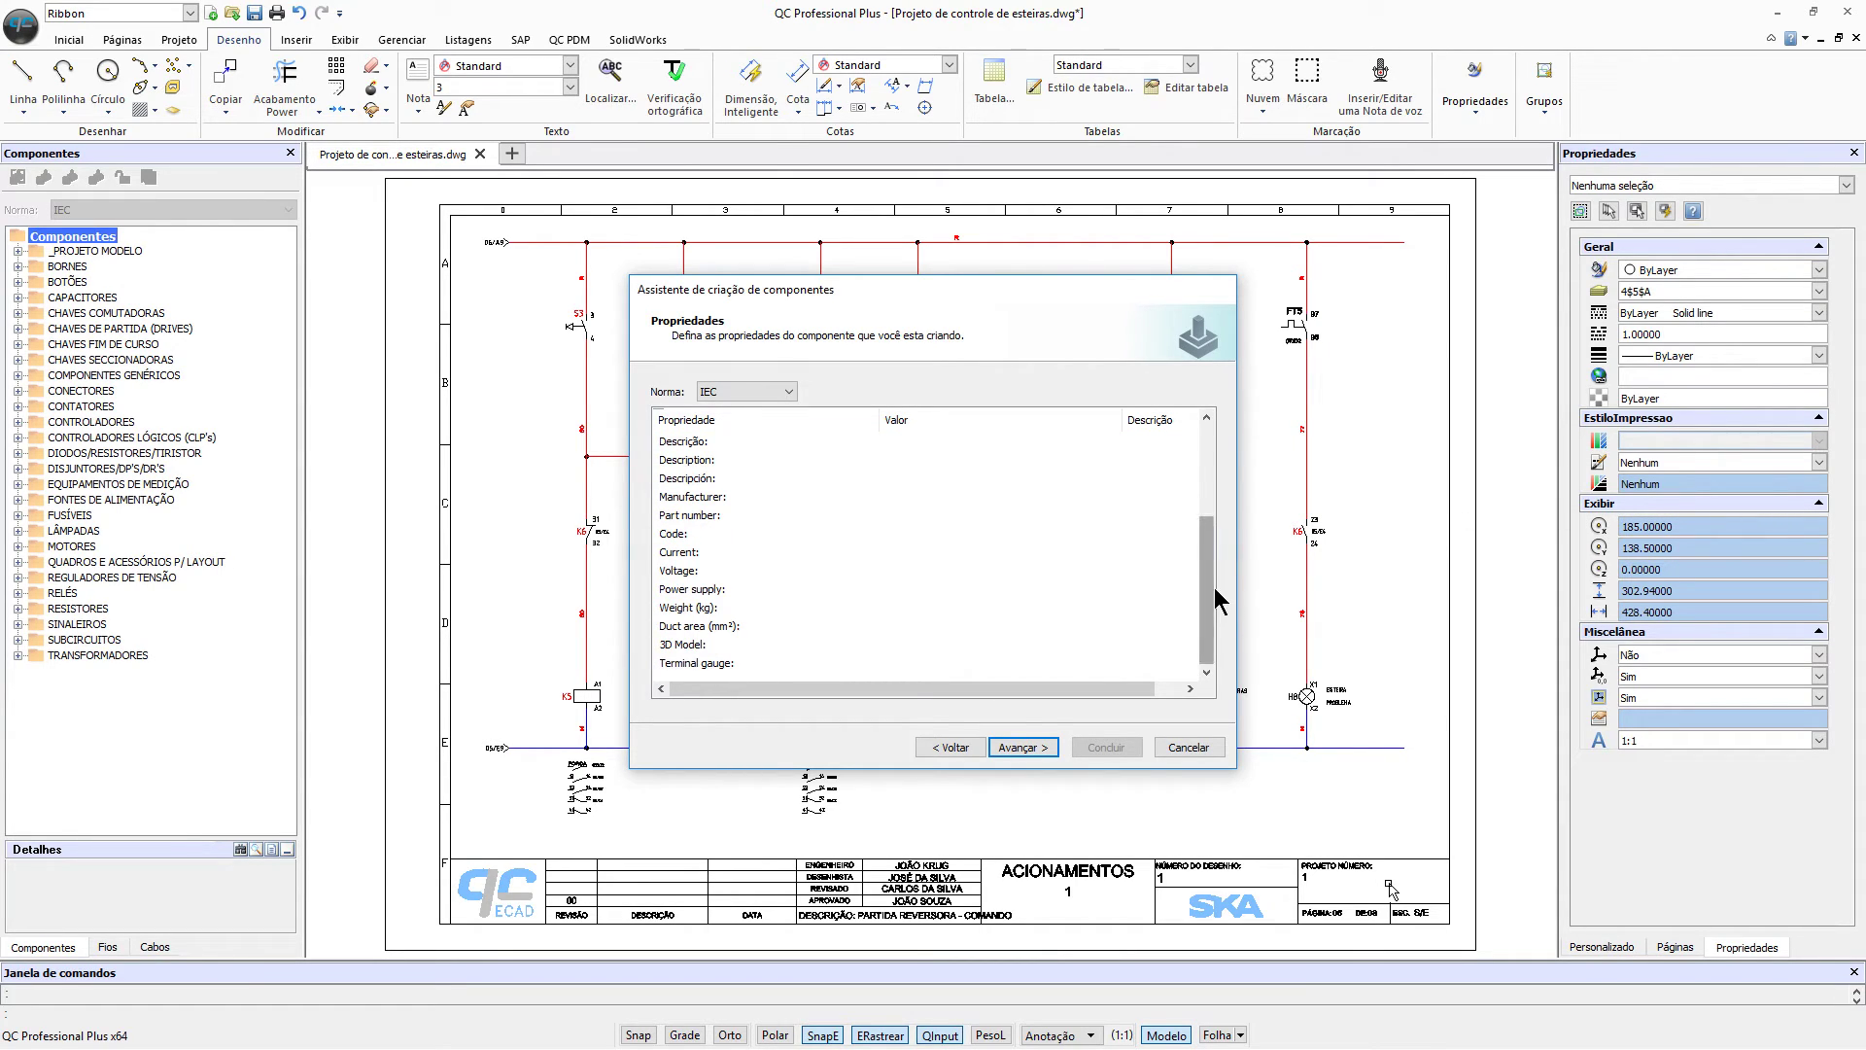
Step: Fill the pasted Portuguese Descrição and English description 'CIRCBREAKER, MODE, CURVE C 220, 10 A, ARTICLE NUMBER SD2CDS251001'
left_click(943, 442)
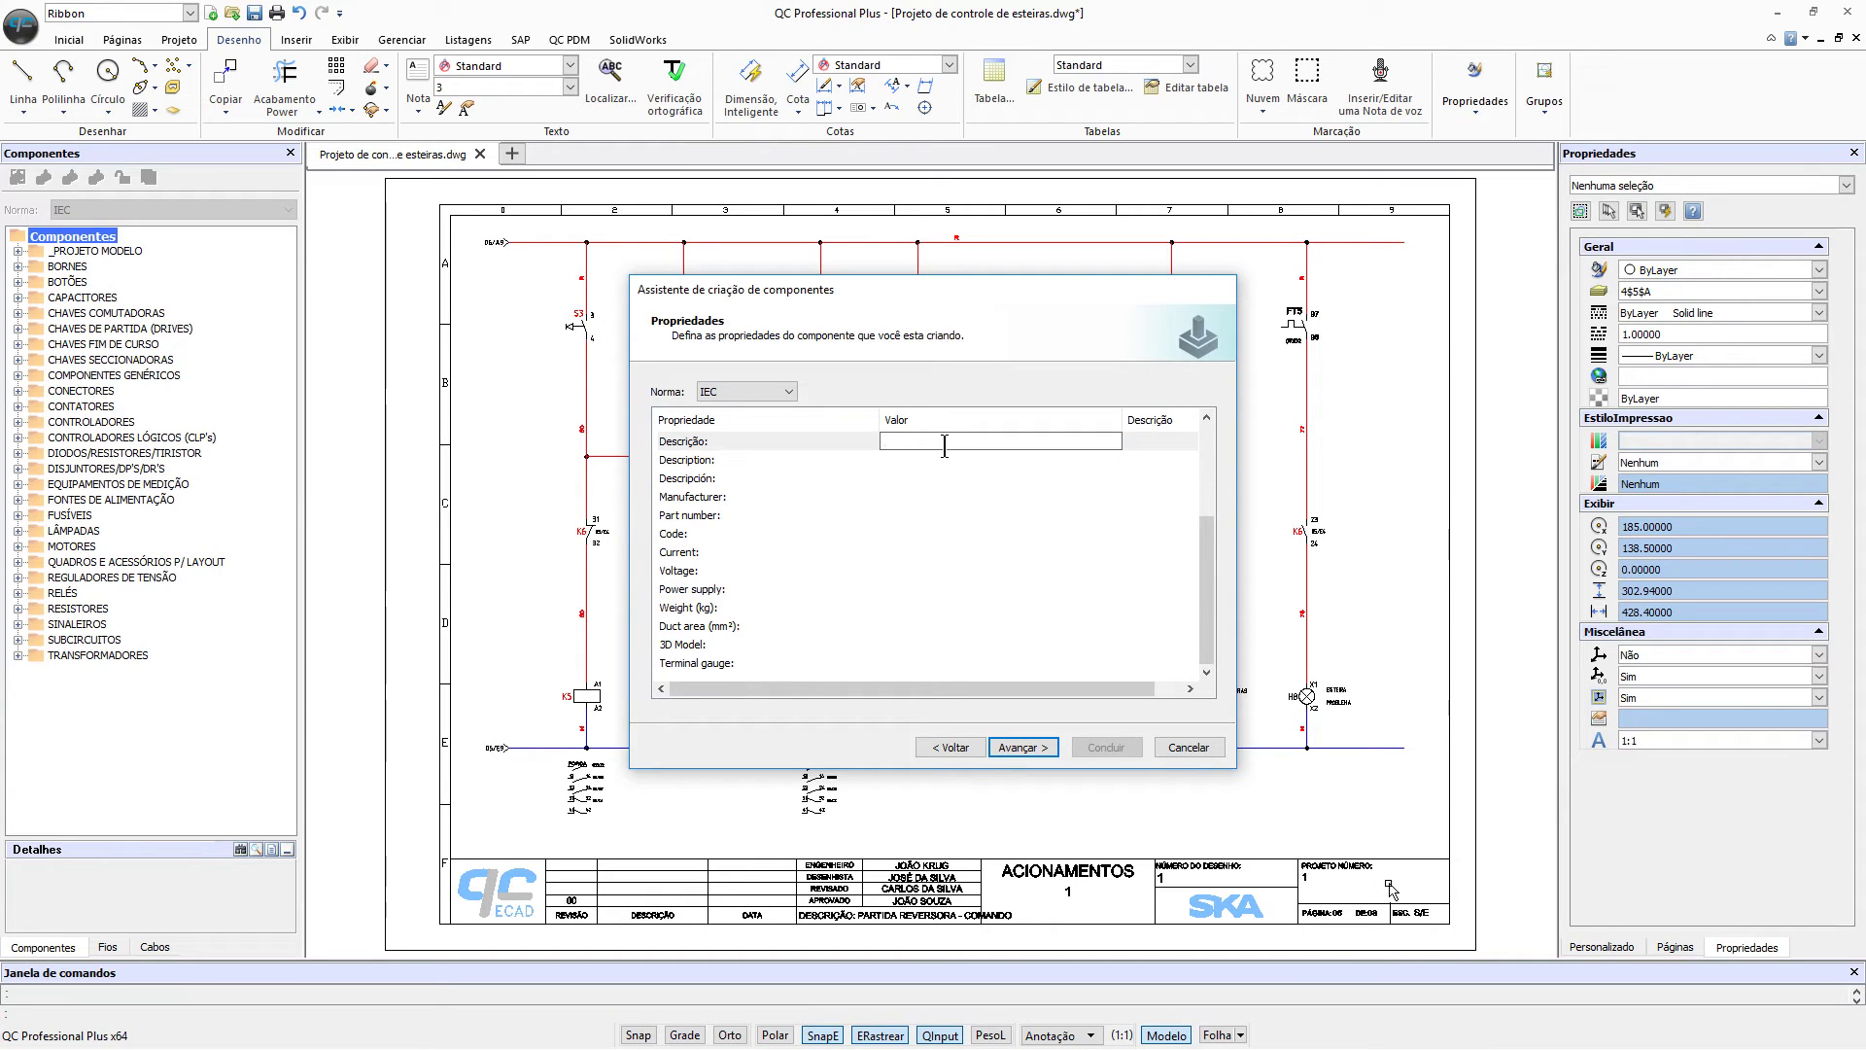
key("ctrl+v")
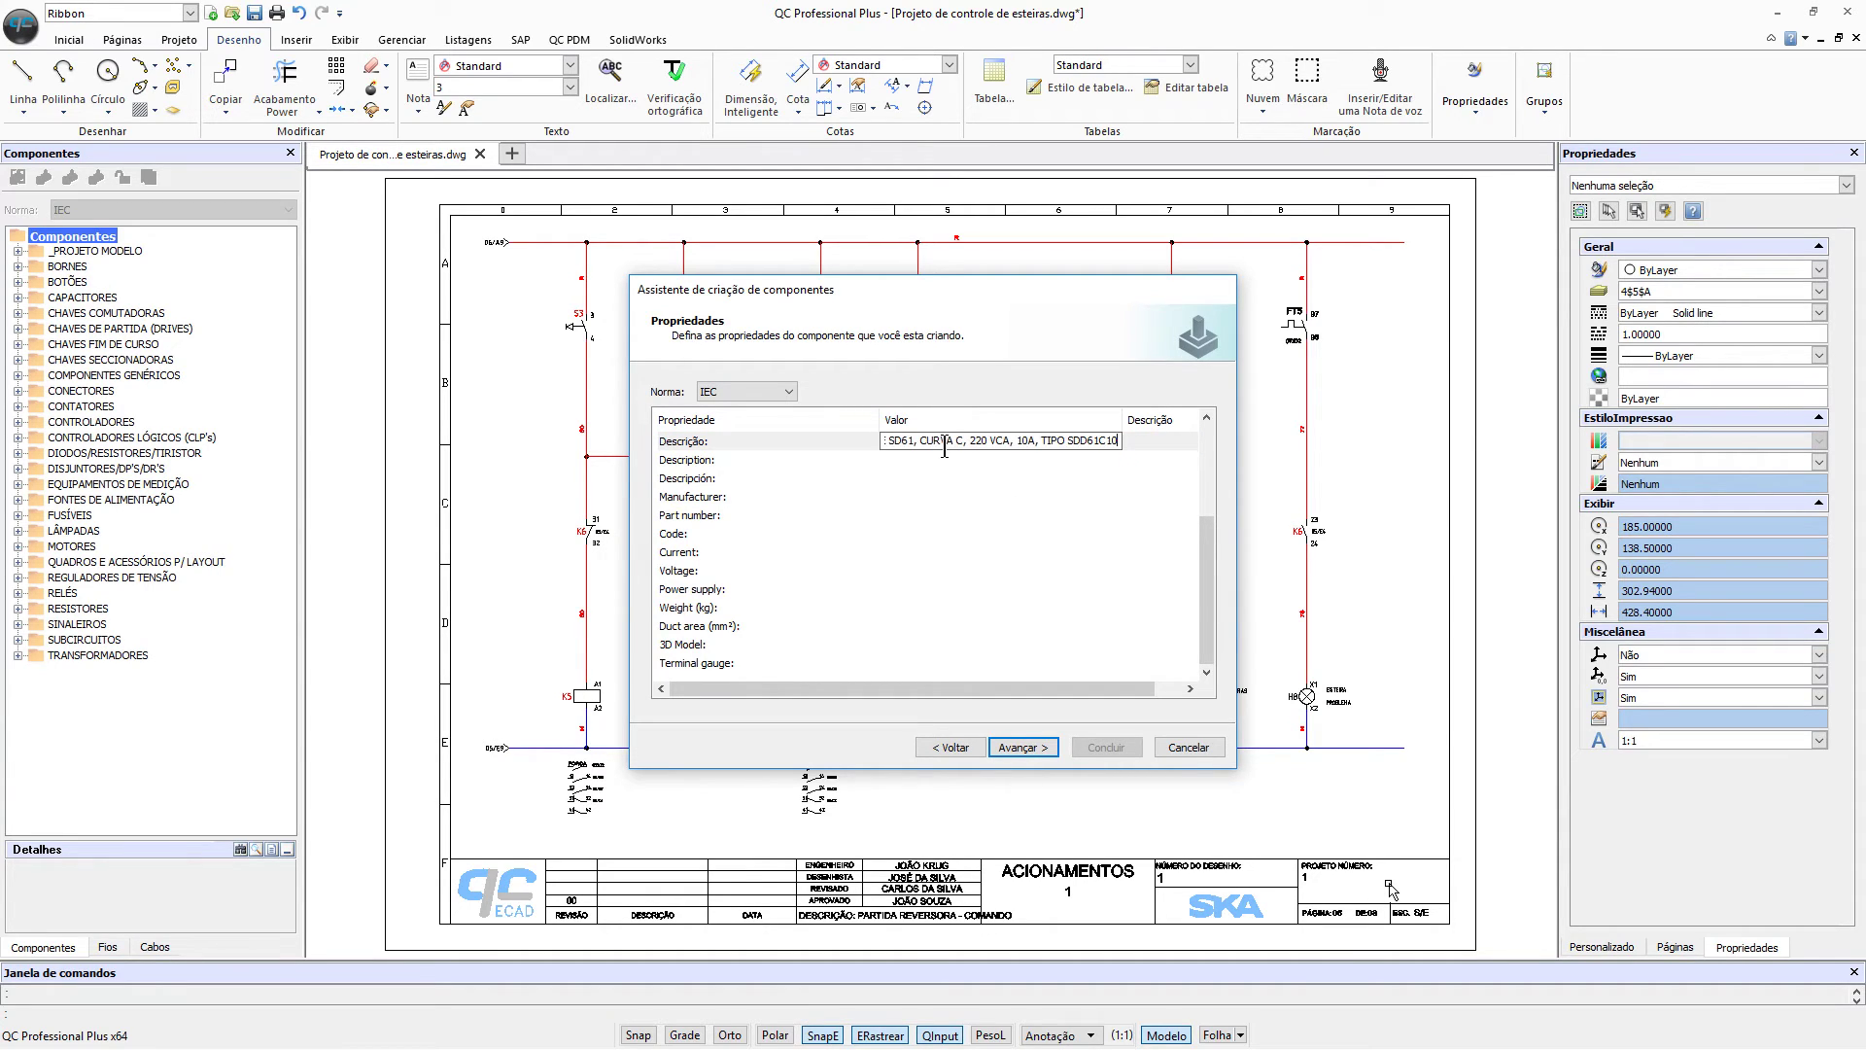
left_click(917, 459)
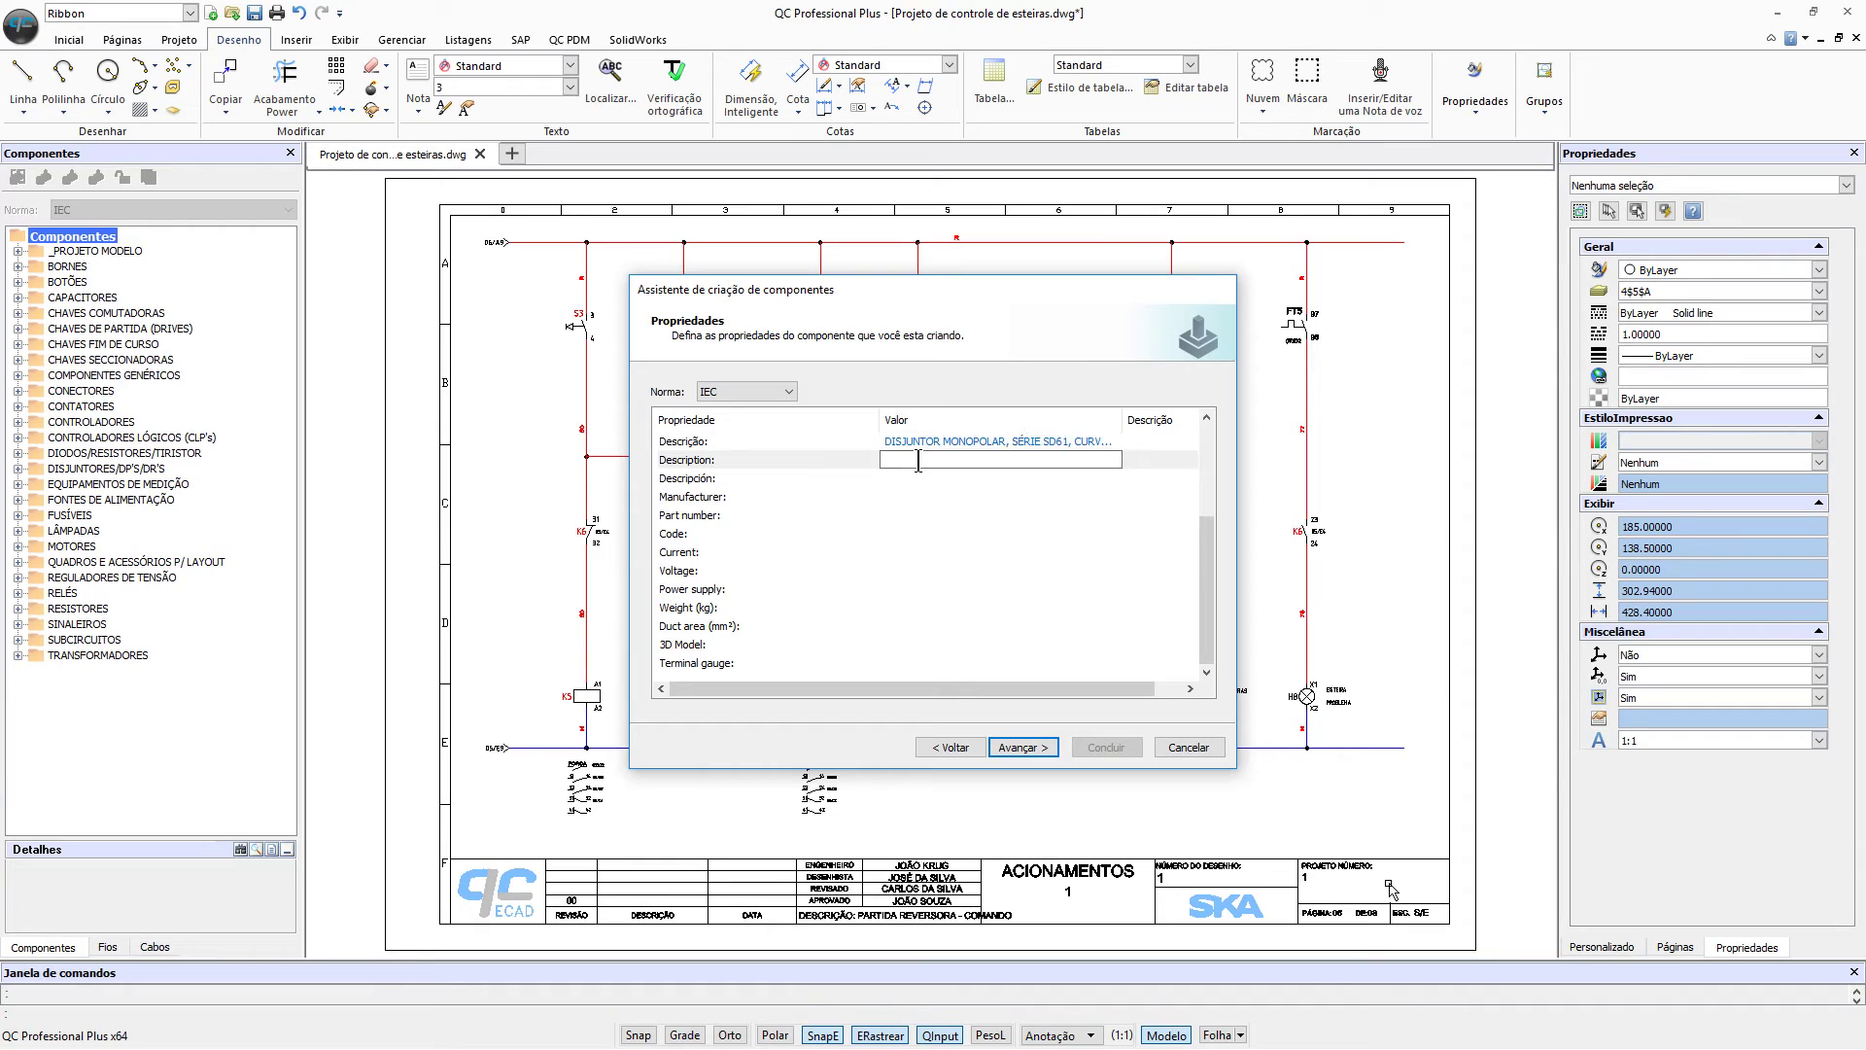
type("CIRC")
type("BREAKER, MODEL SD61 1P")
type(", CURVE C")
type(" 22")
type("0, 10 A, A")
type("RTICLE NUMBE")
type("R SD2CD")
type("S251001")
left_click(896, 528)
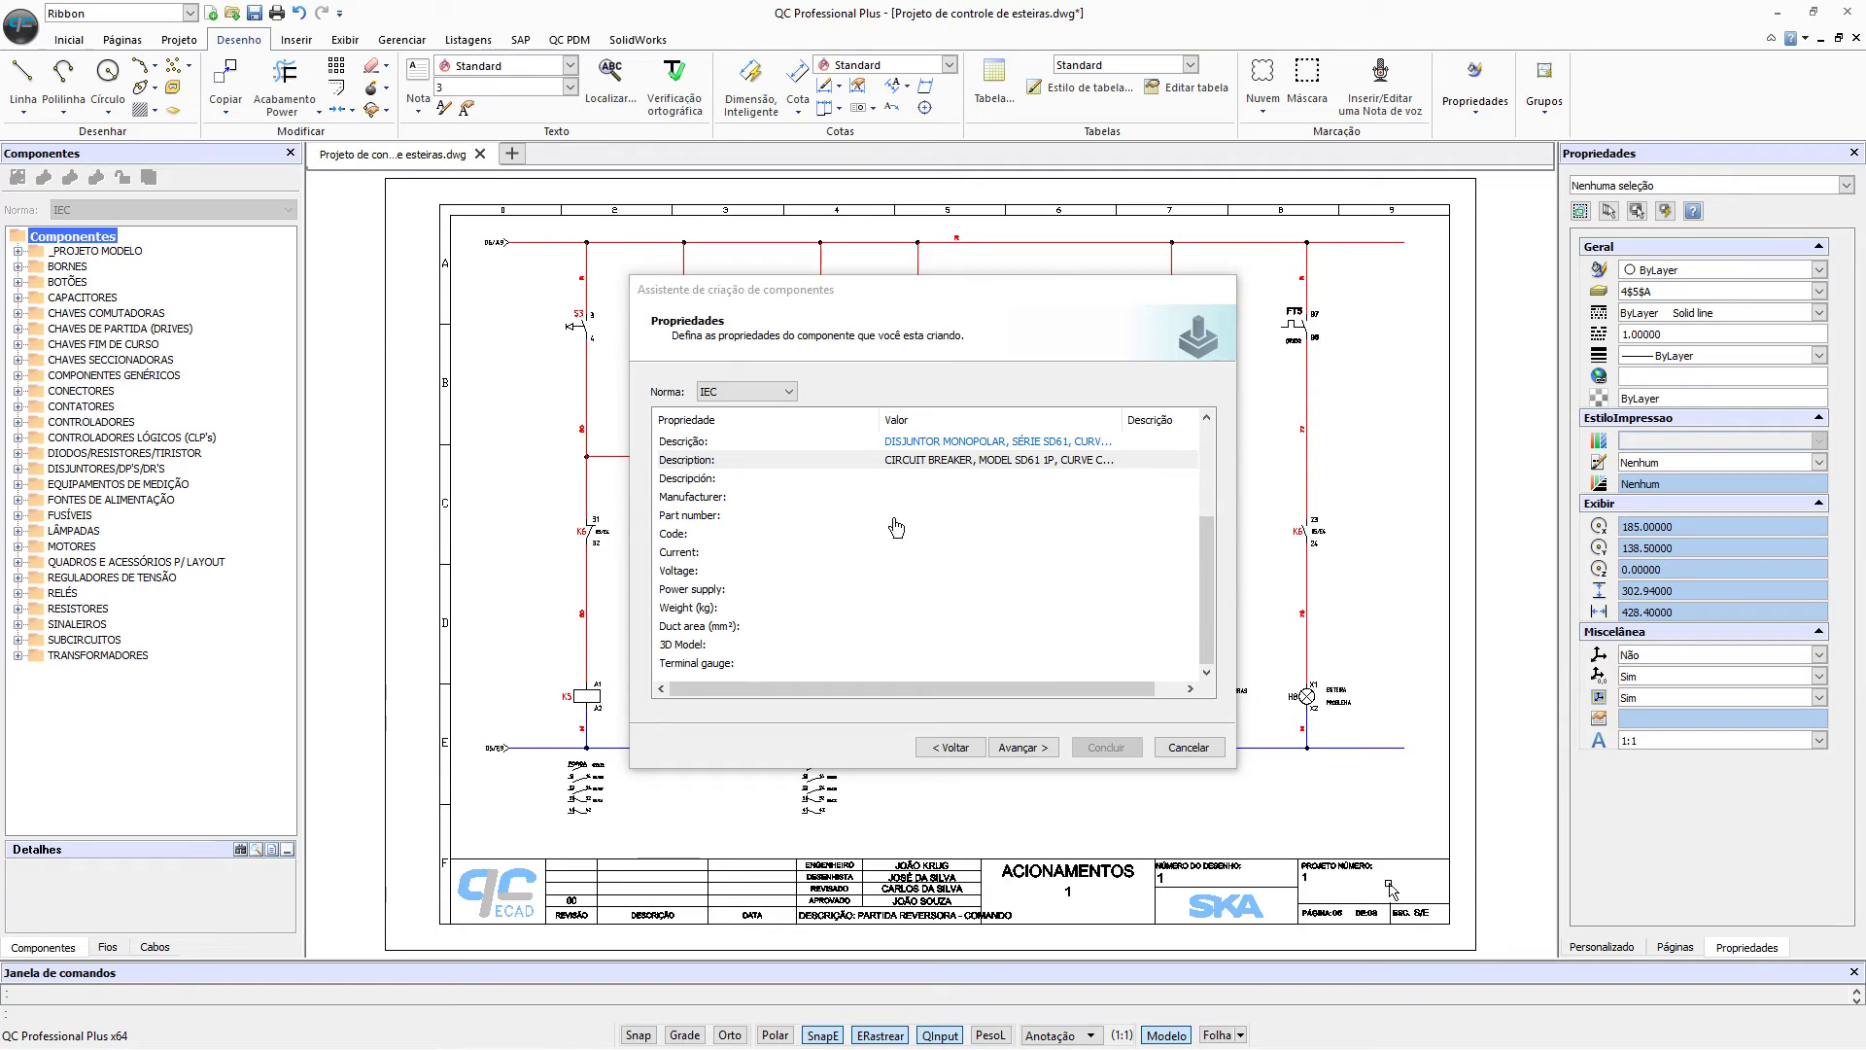
Step: Enter manufacturer STECK, part SDD61C10, code 020597, current 10 A, voltage 220 V, and advance
left_click(896, 496)
type("STECK")
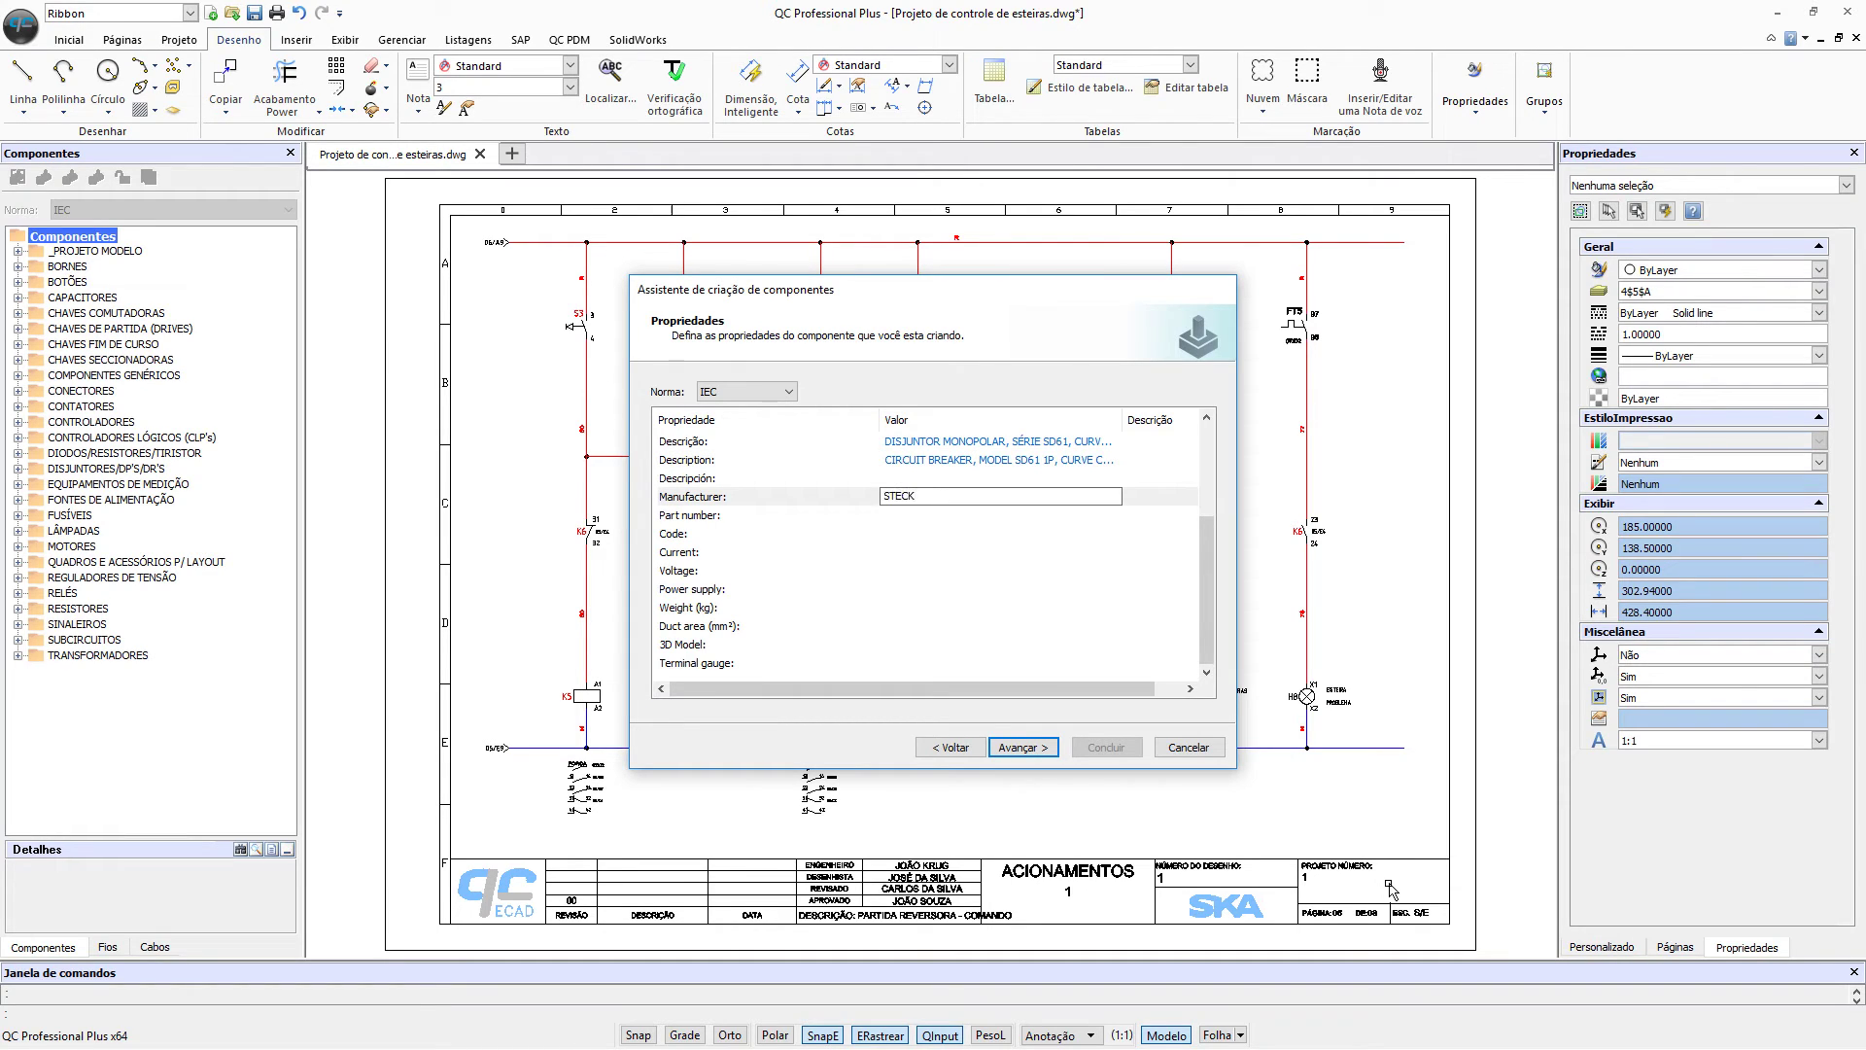
left_click(906, 515)
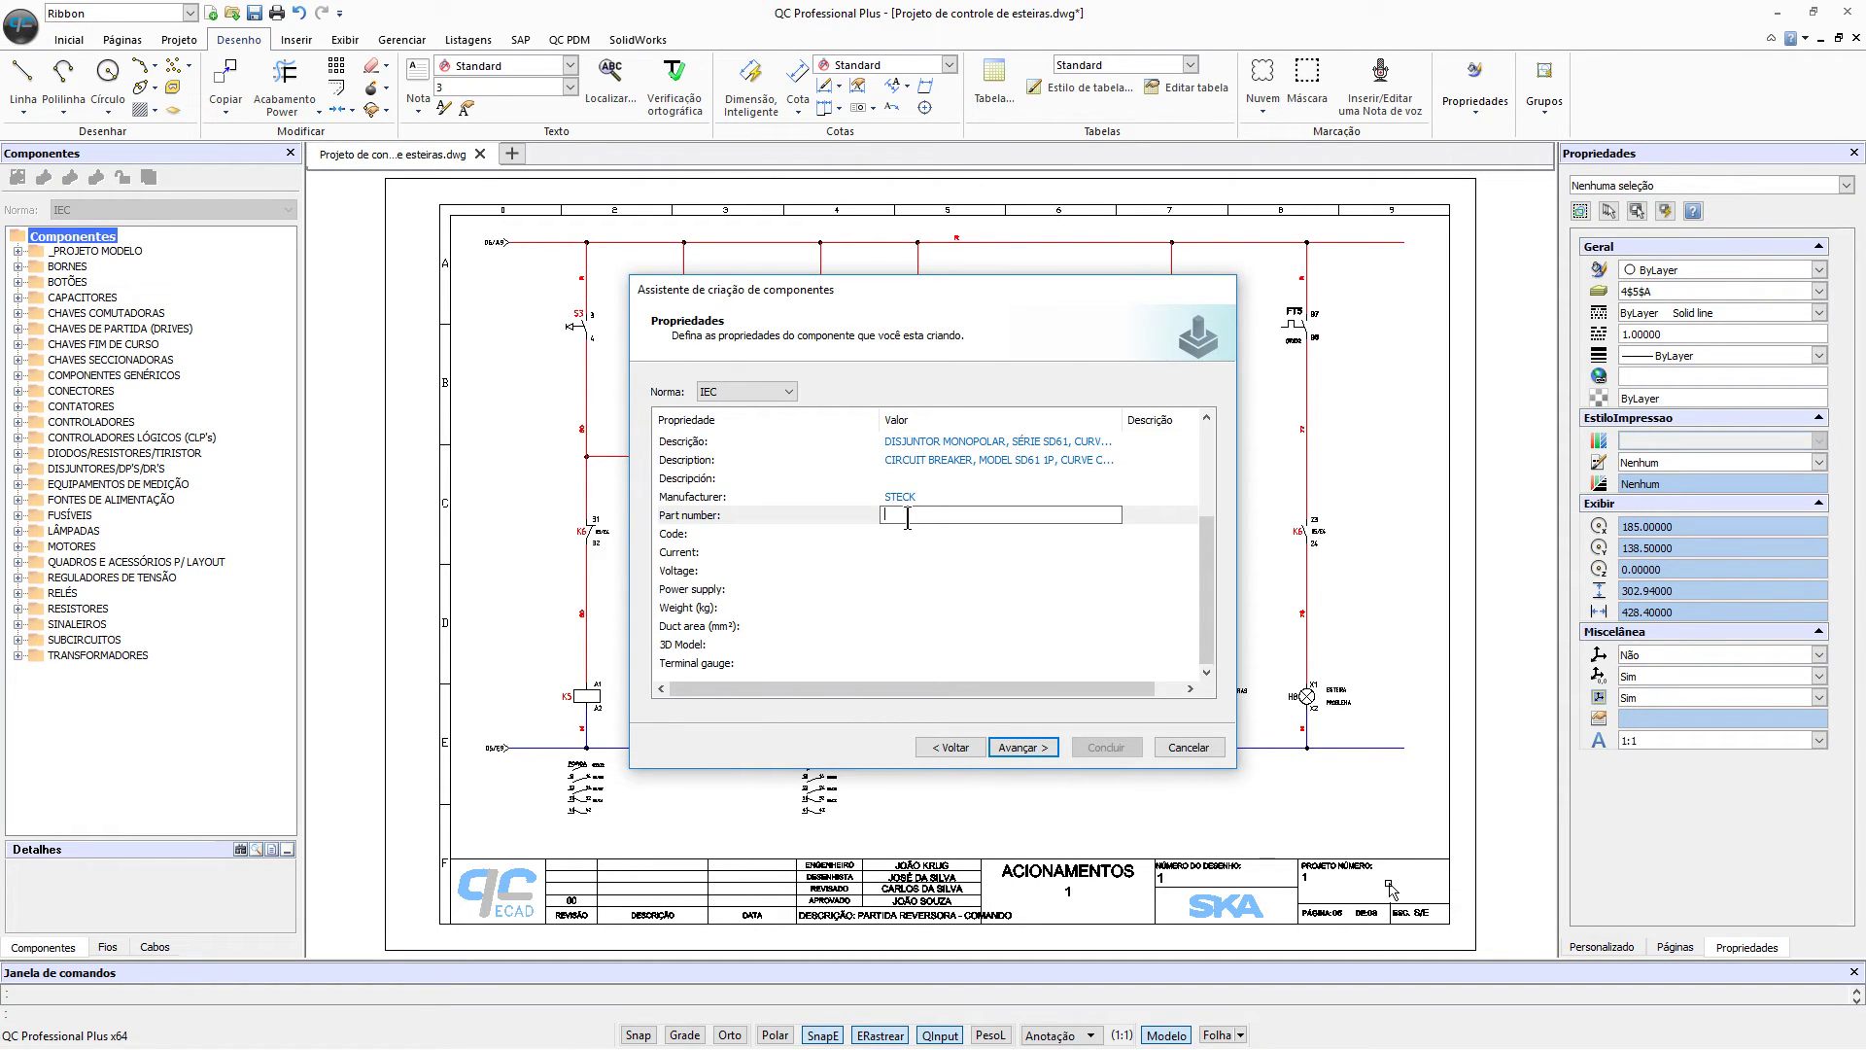
type("SDD61")
type("C10")
left_click(909, 535)
type("020597")
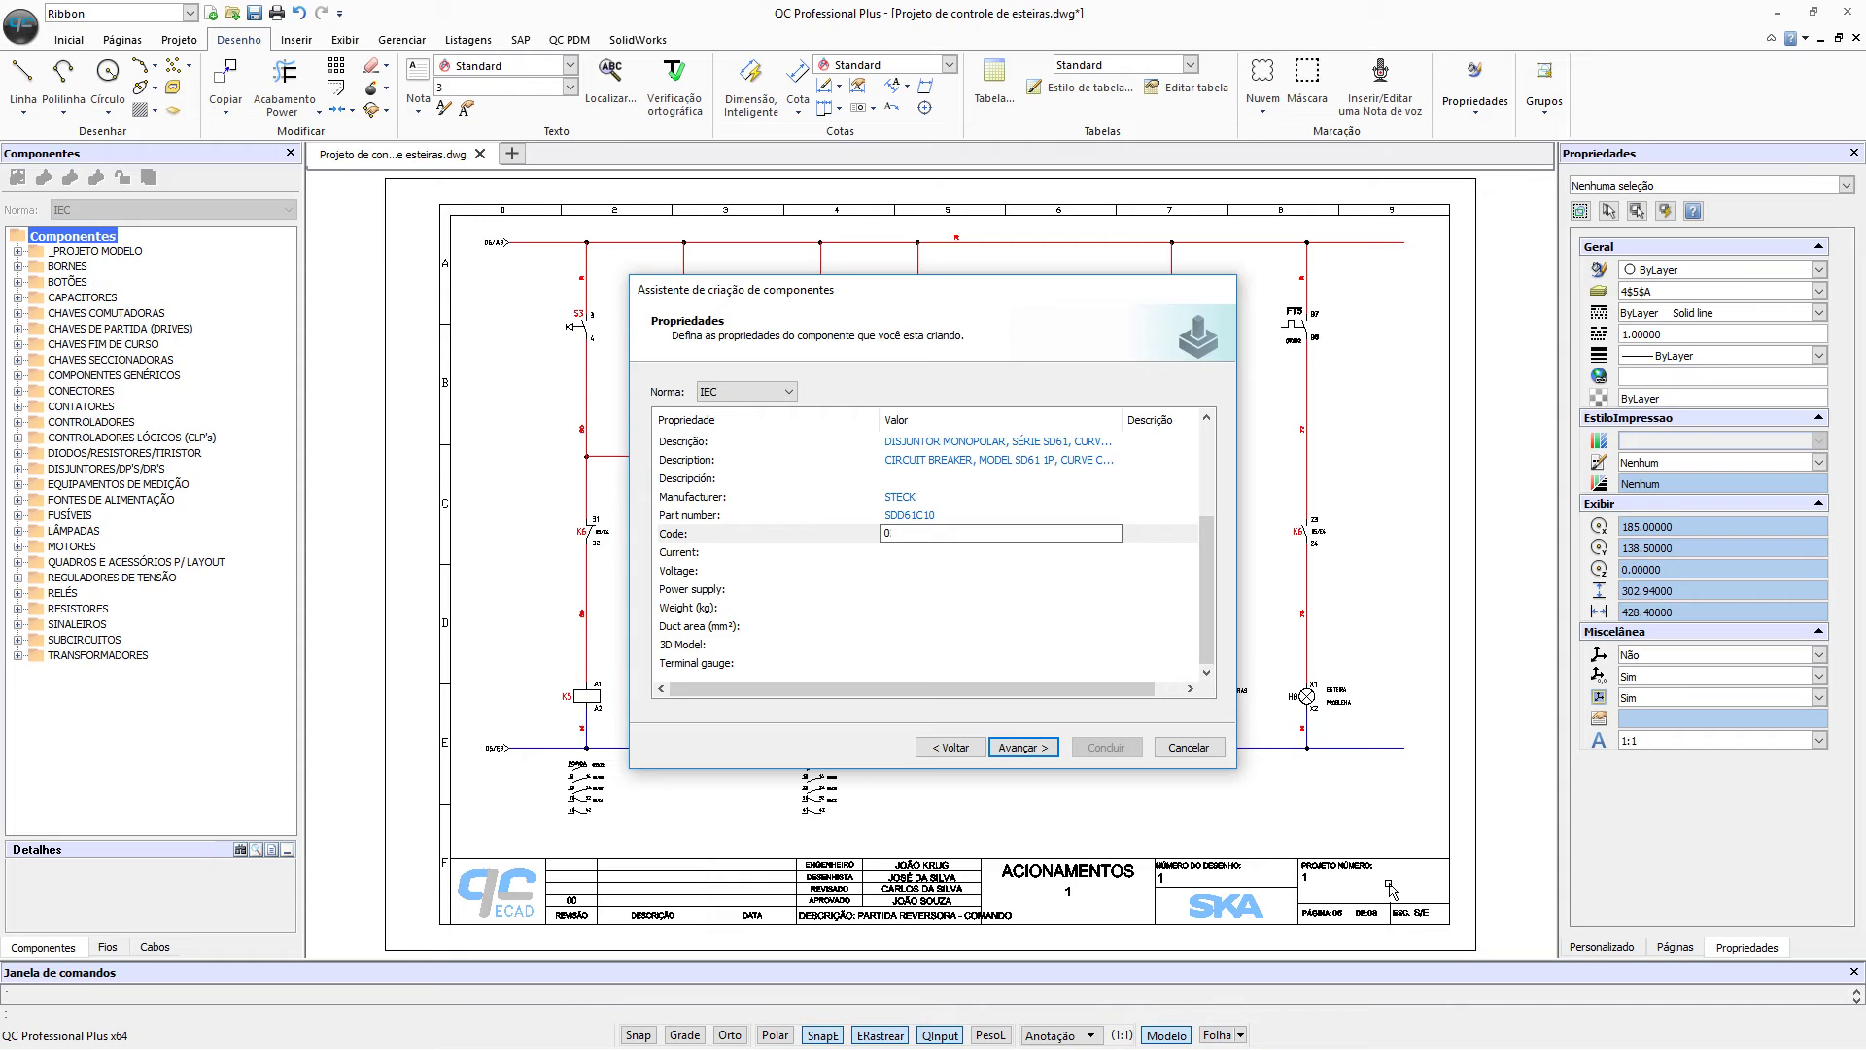
left_click(914, 552)
type("10 ")
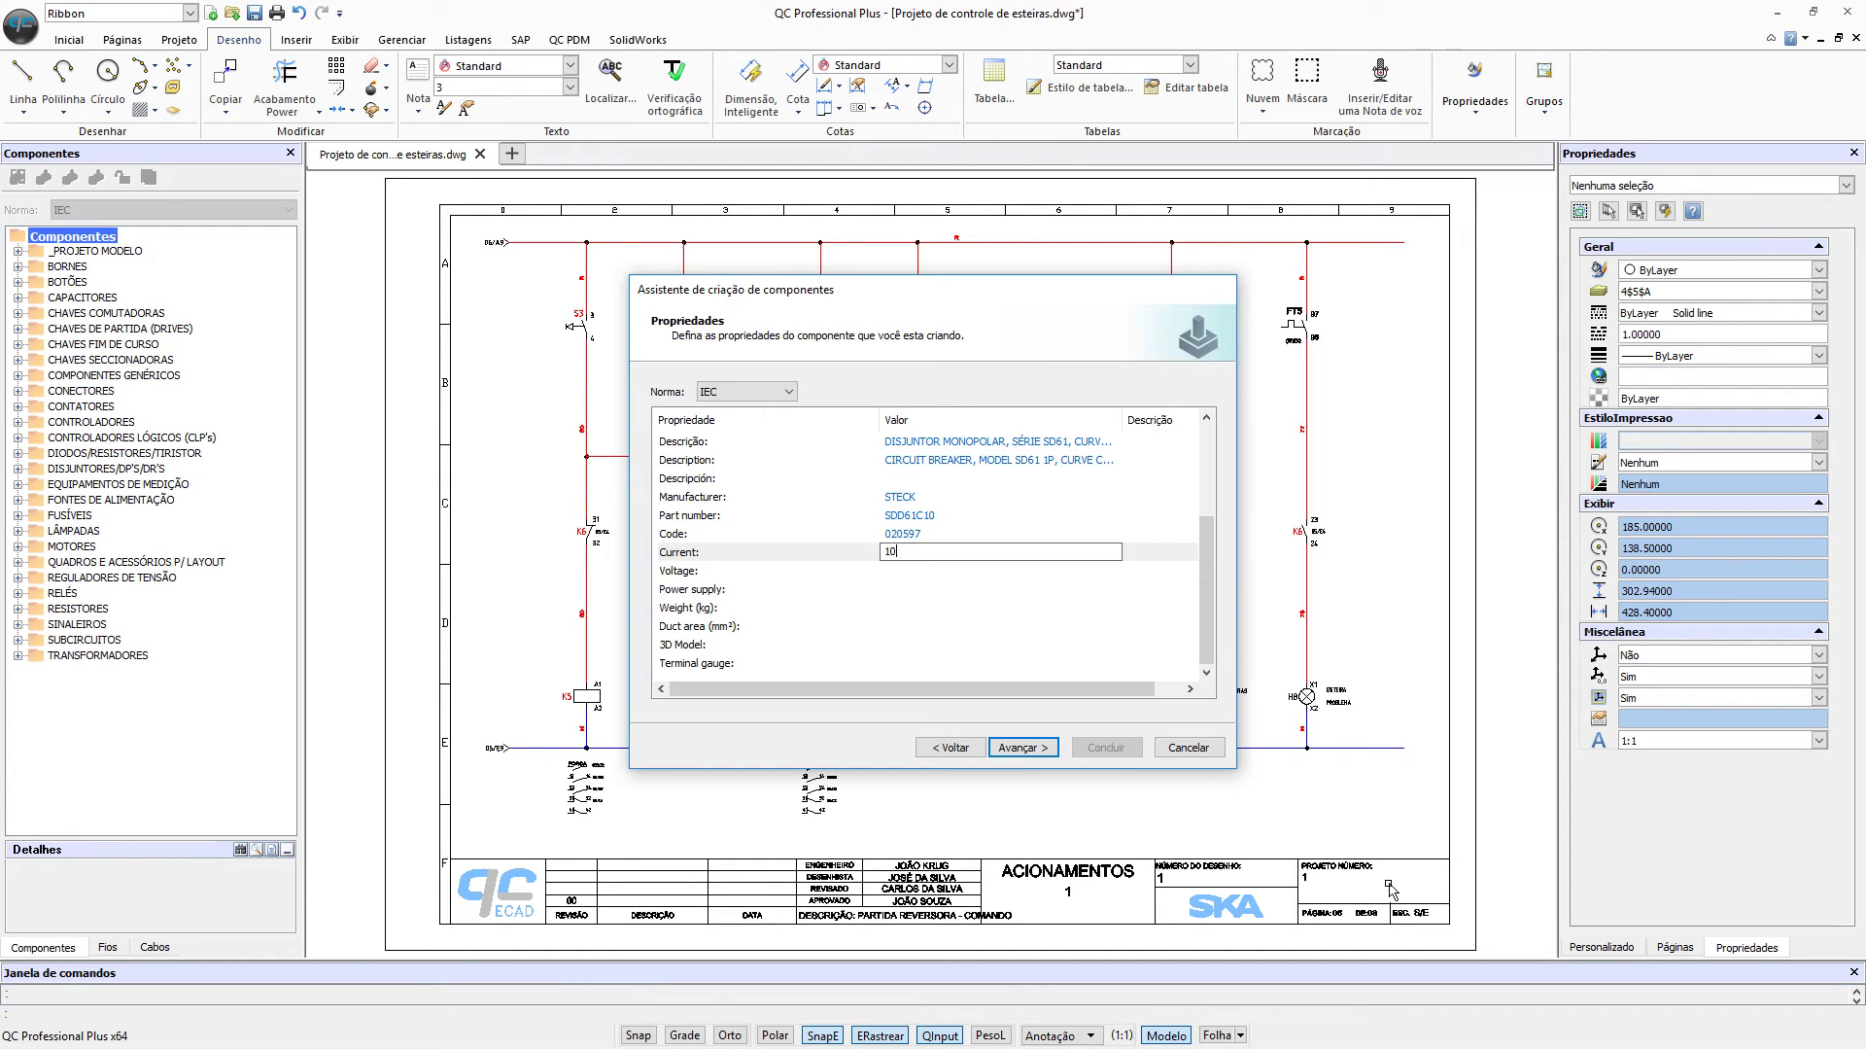
type("A")
left_click(923, 574)
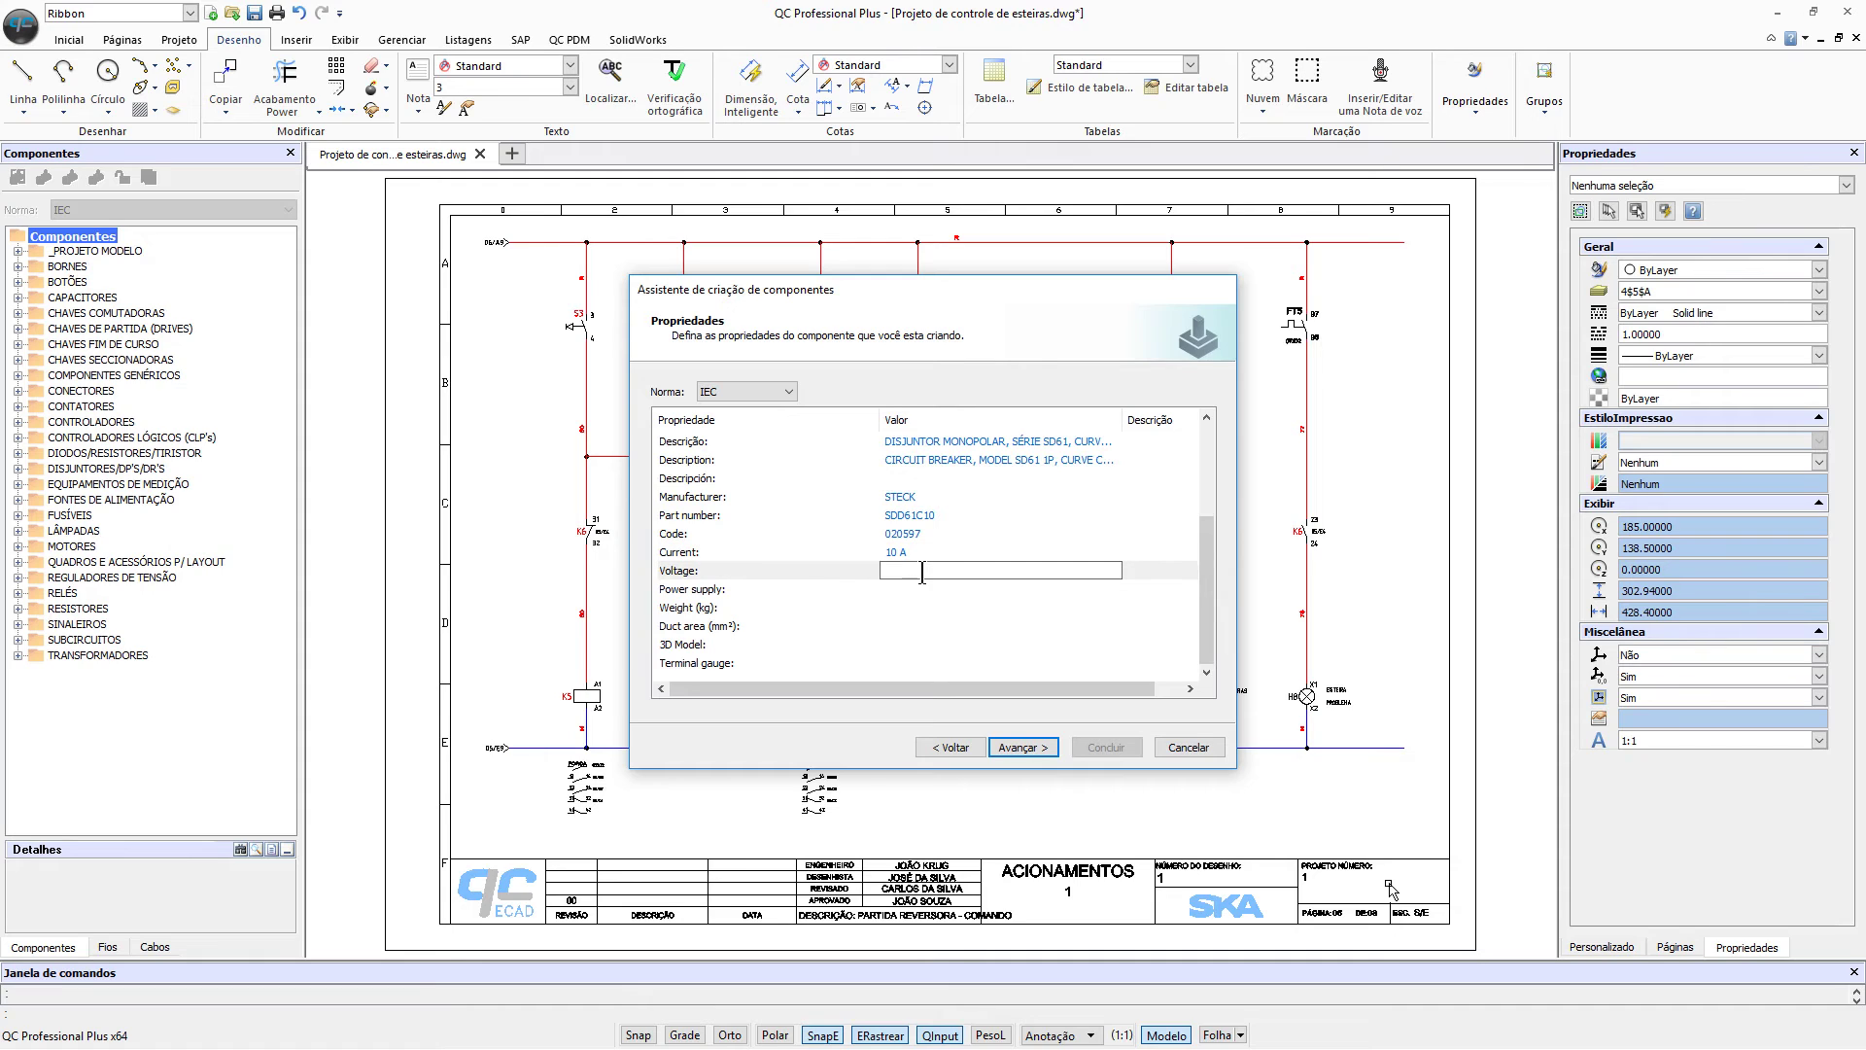
type("220 V")
left_click(1032, 749)
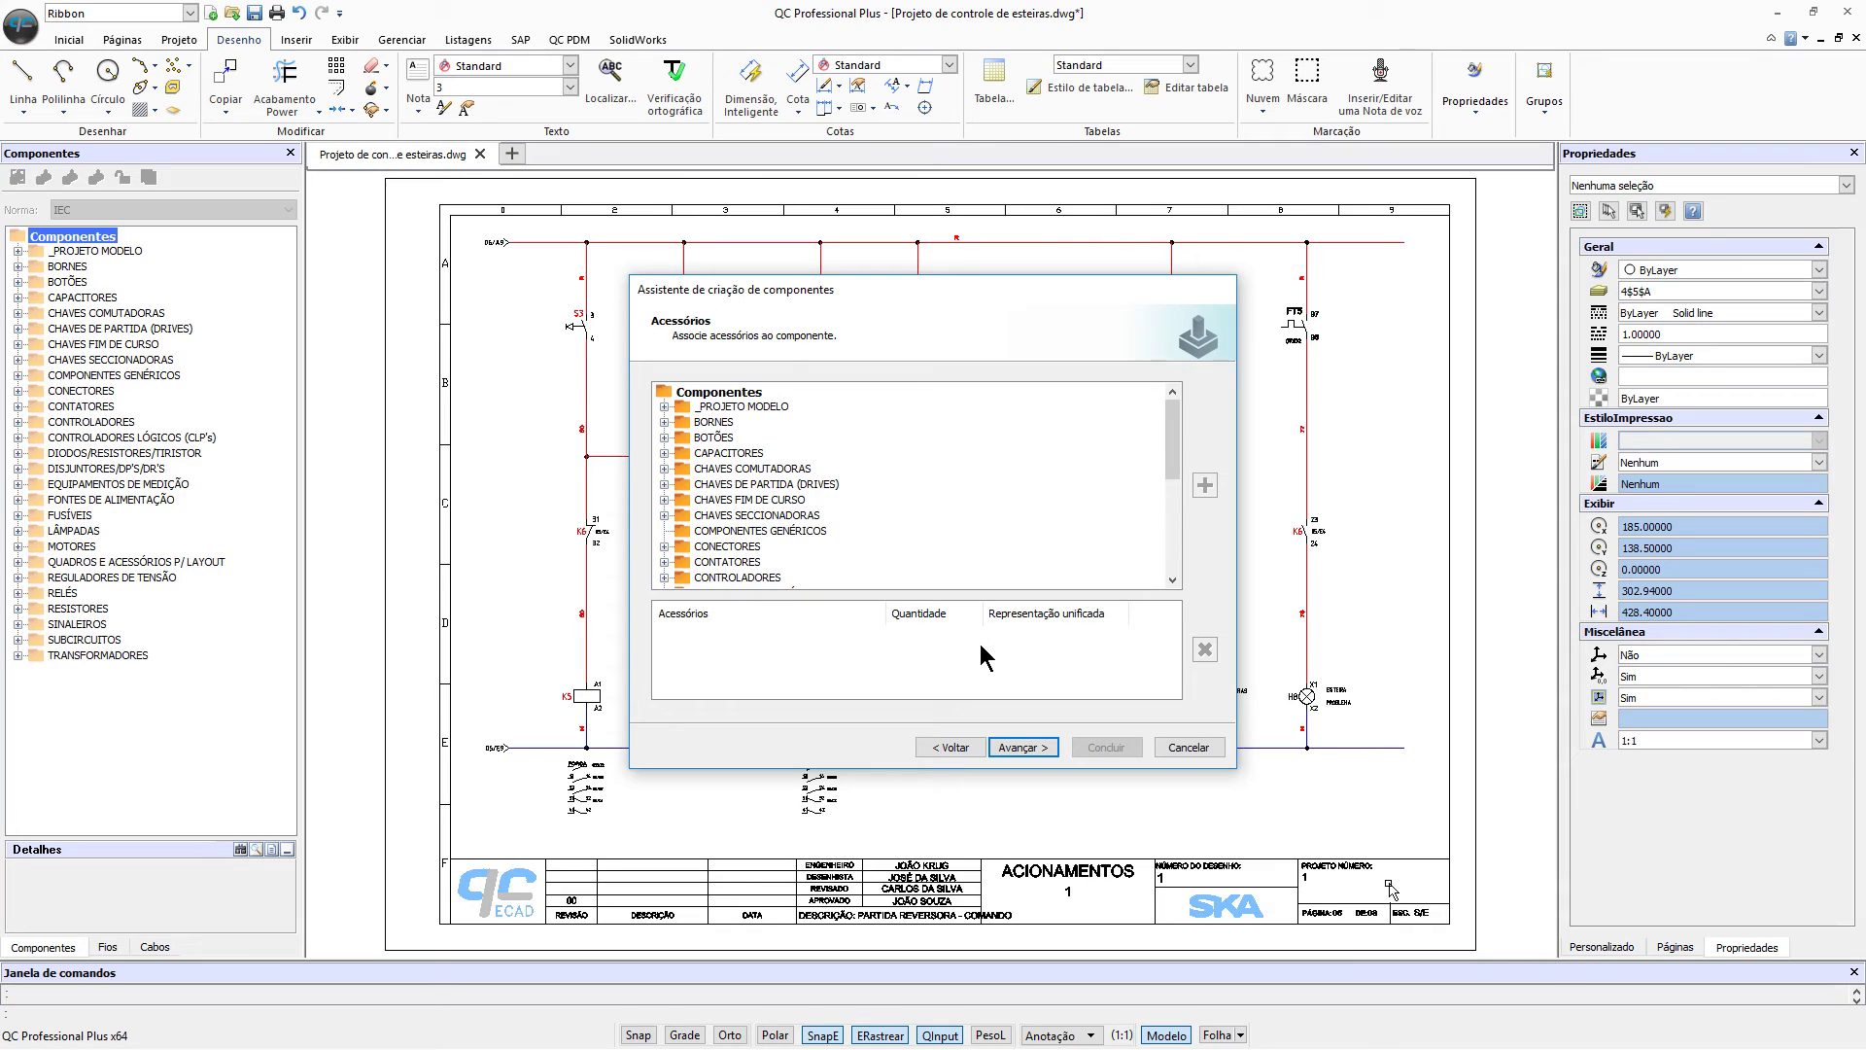
Step: Browse the FUSÍVEIS > DREYFFUS accessories tree, then skip adding accessories
scroll(935, 583, "down", 2)
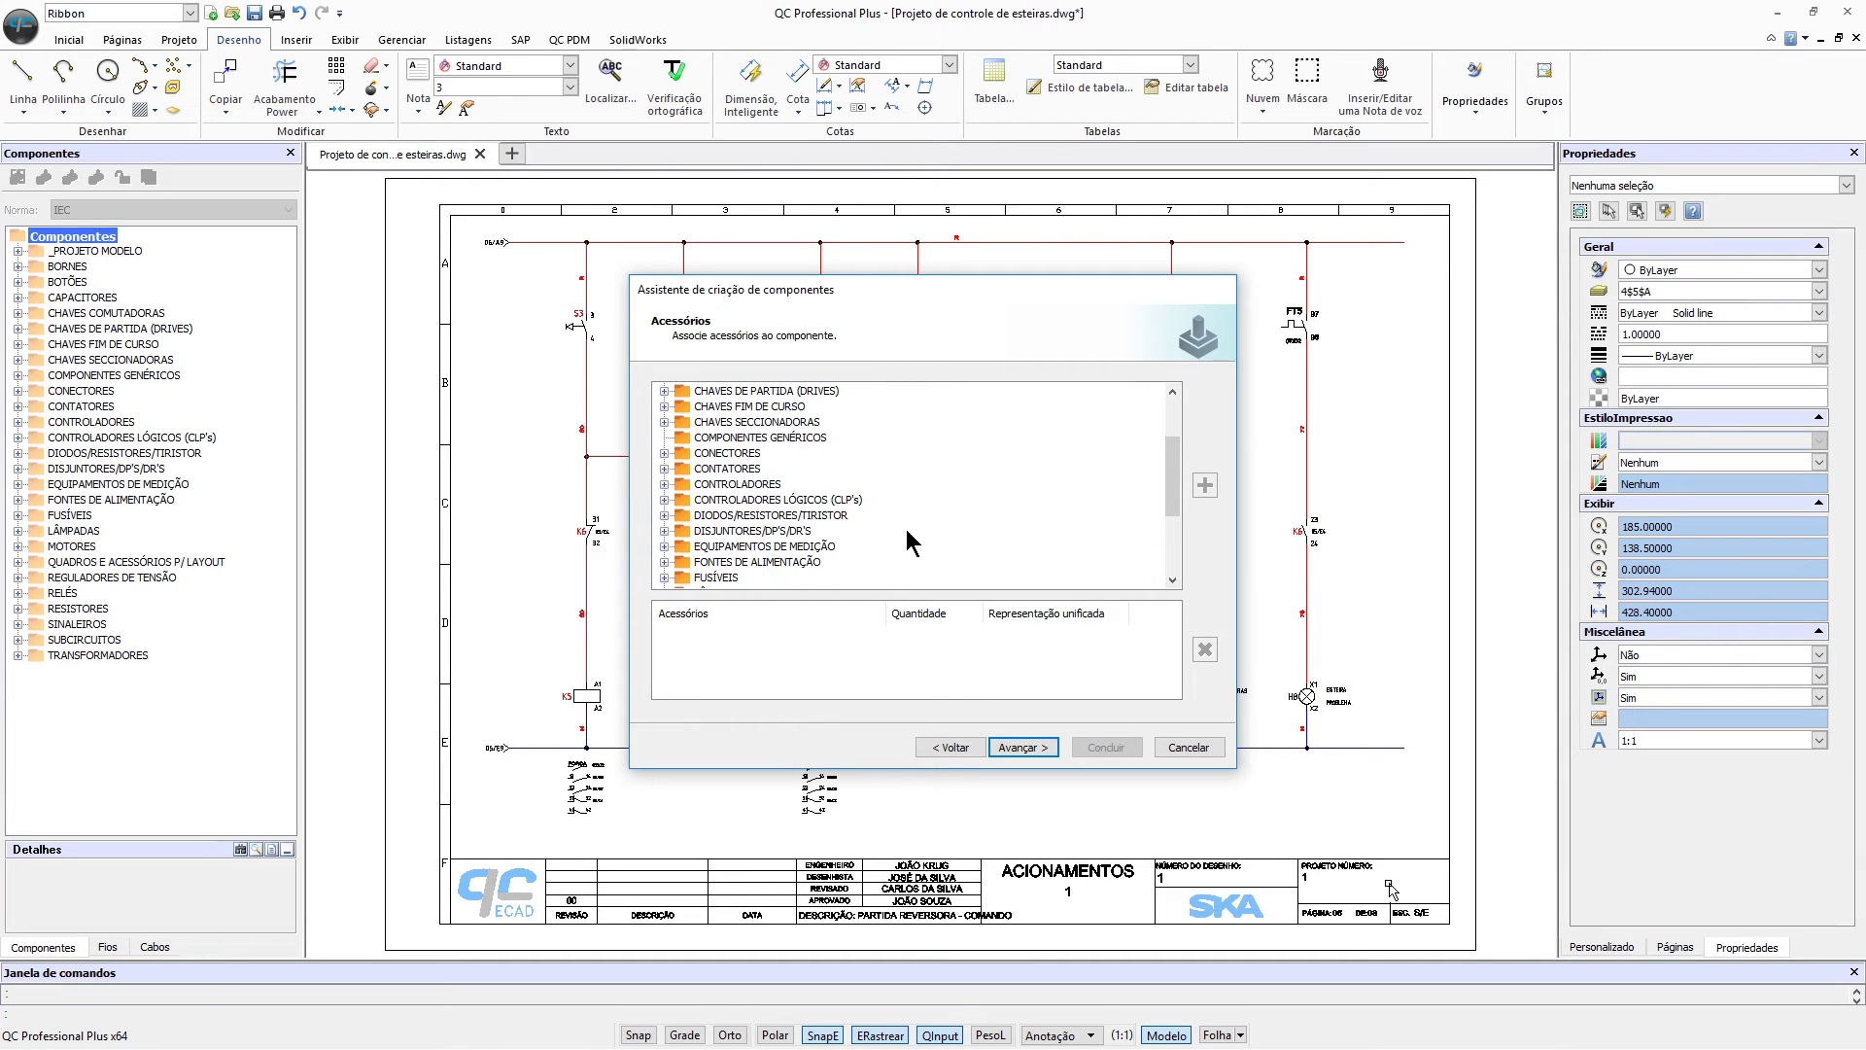
left_click(665, 578)
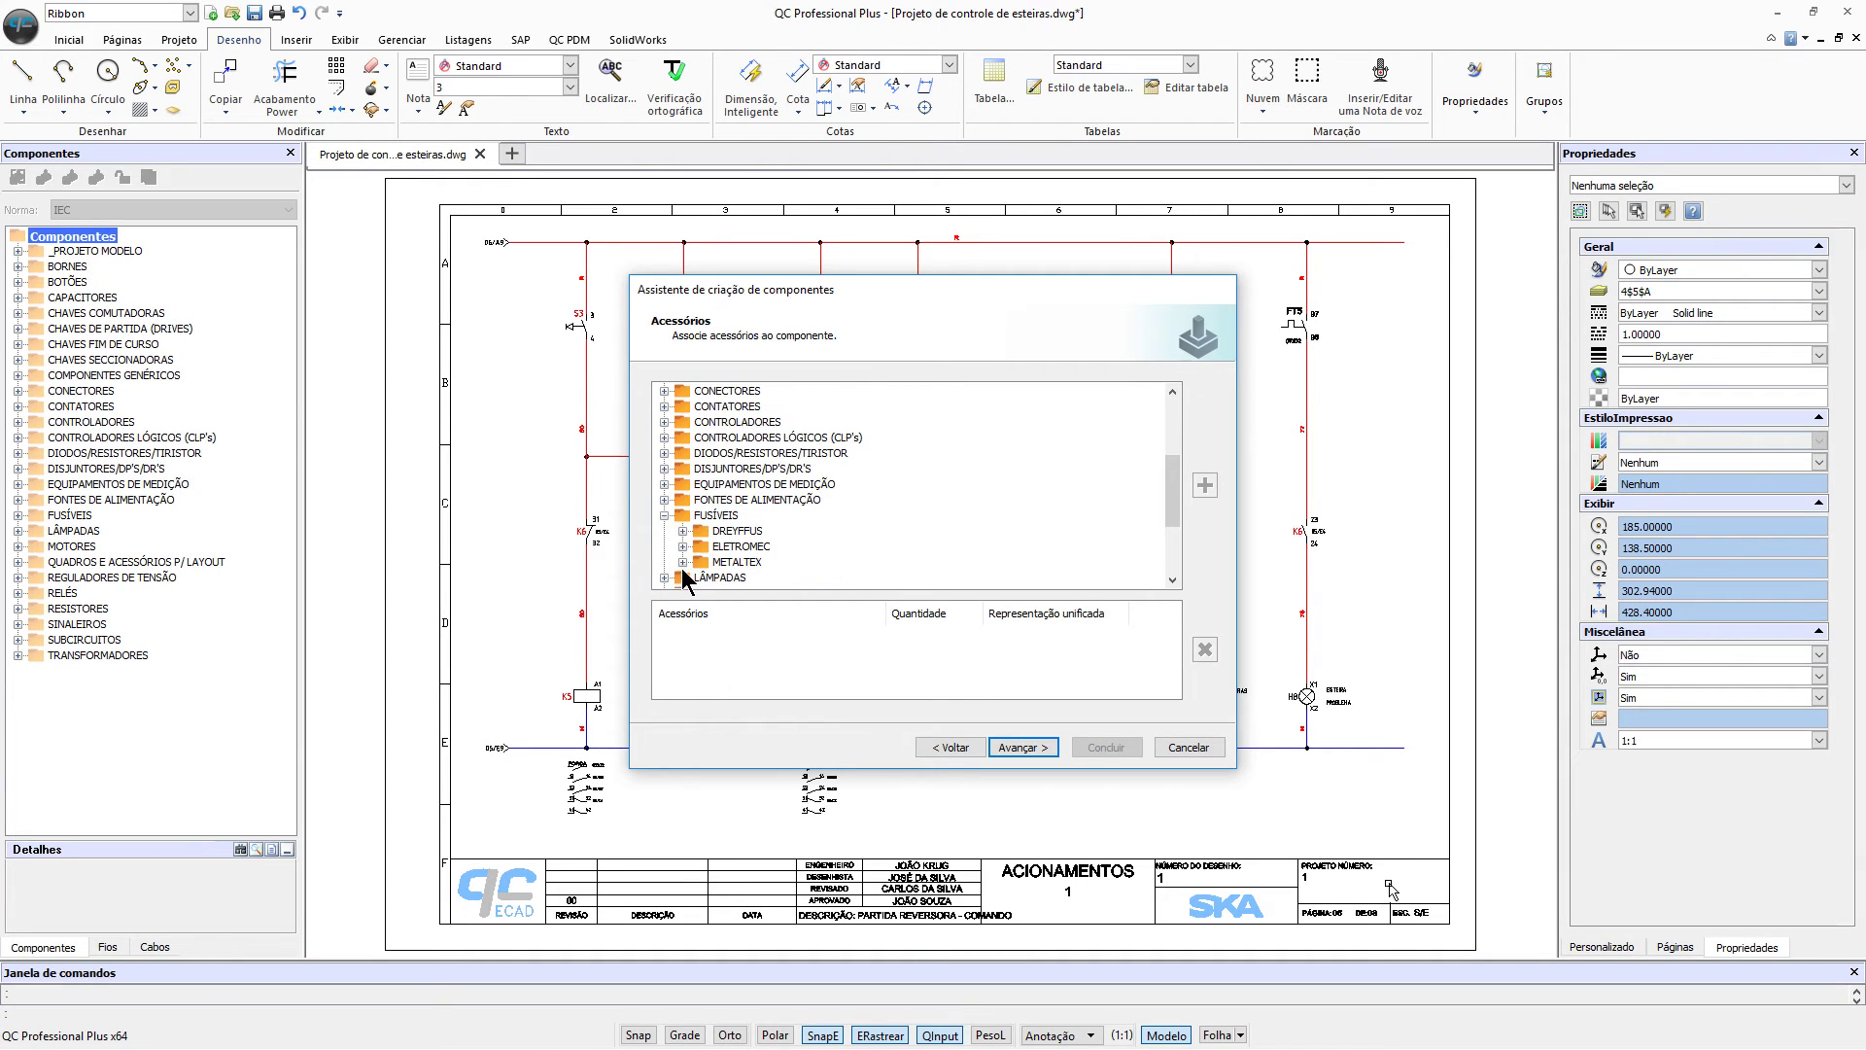
left_click(683, 532)
scroll(783, 535, "down", 2)
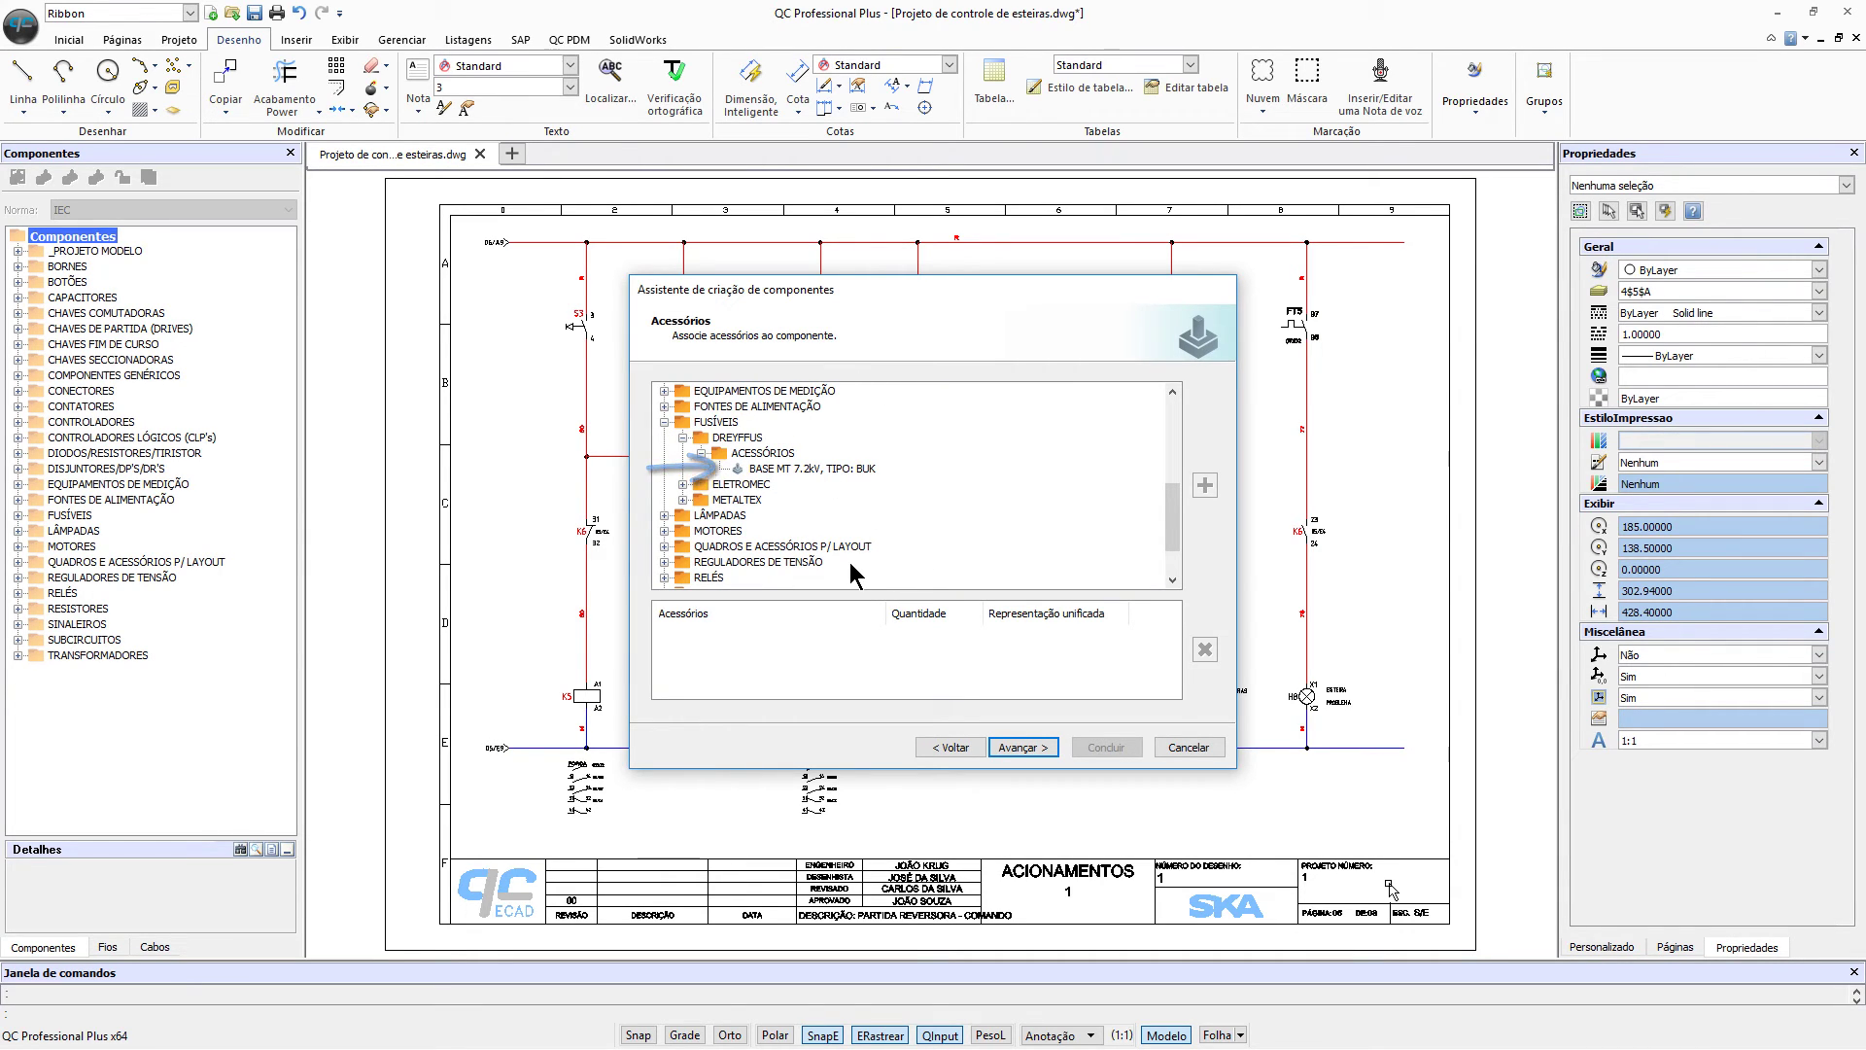
left_click(1036, 747)
Step: Skip contacts and SAP linking, keeping the library root as the save location
scroll(1157, 455, "down", 4)
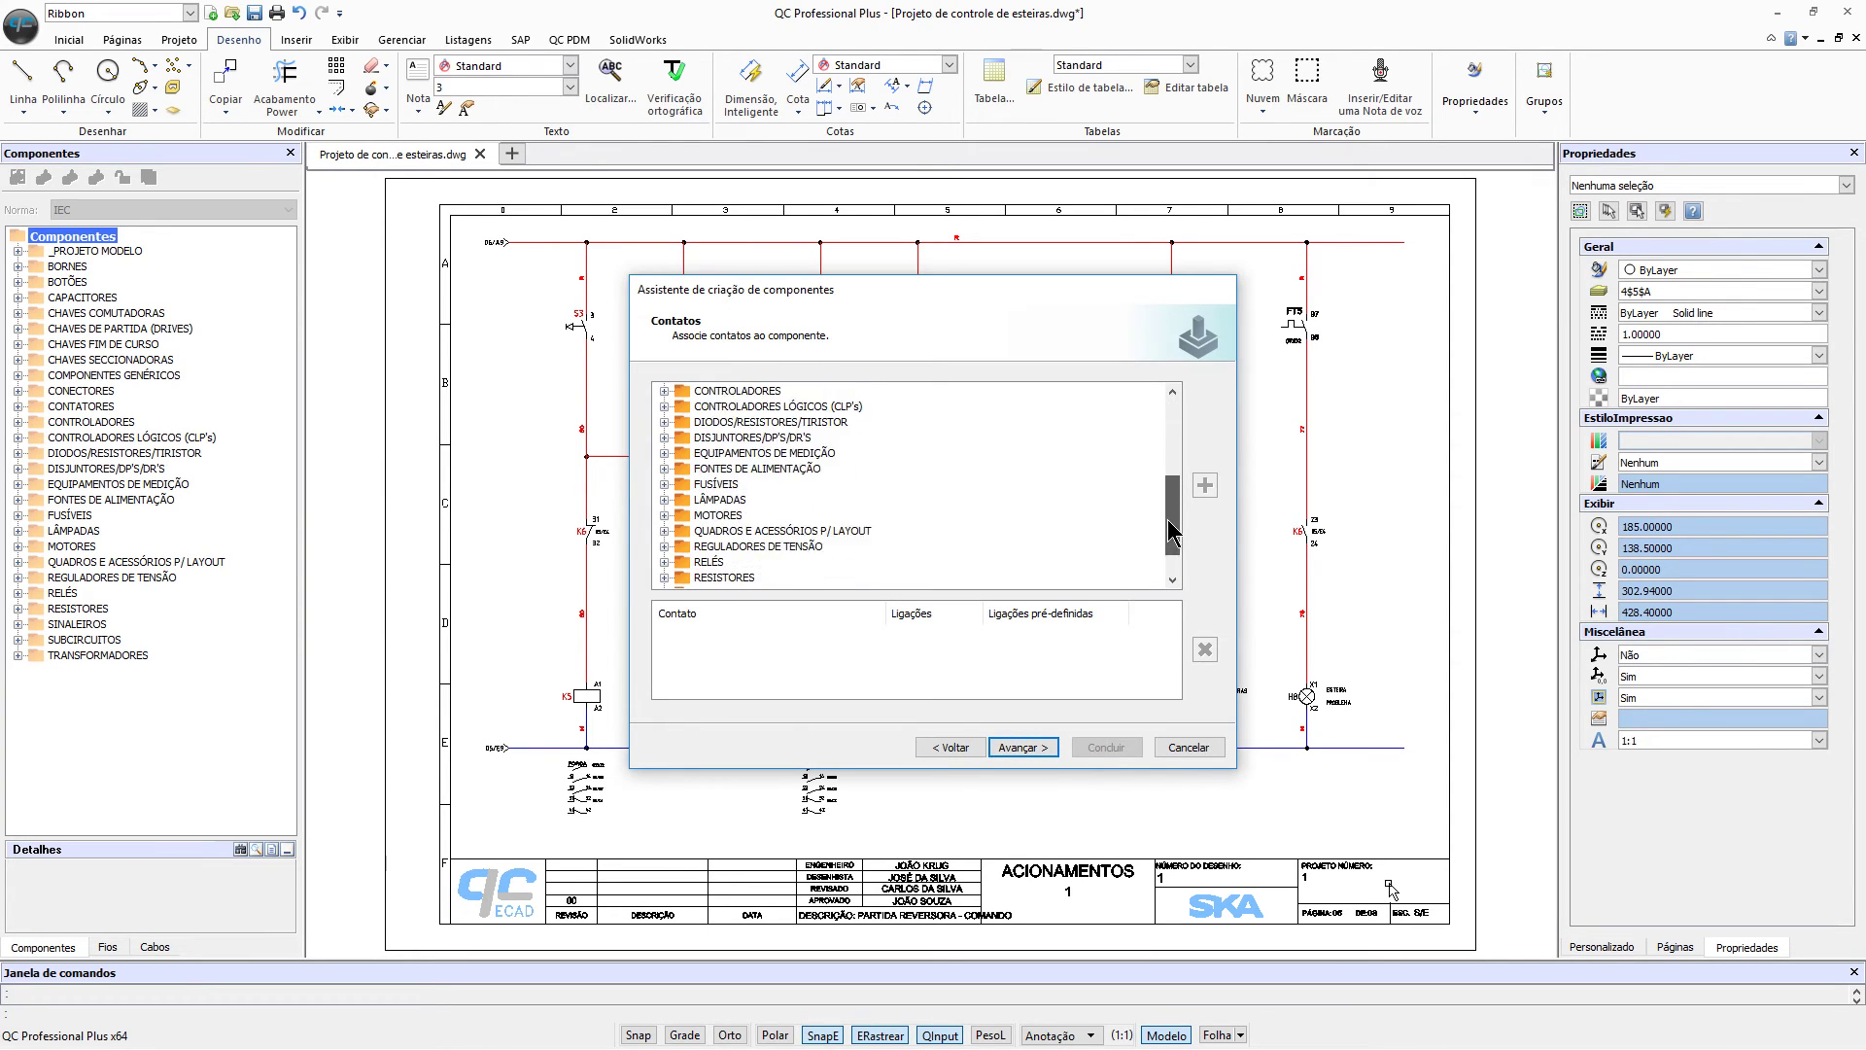
scroll(1156, 455, "up", 4)
left_click(1023, 749)
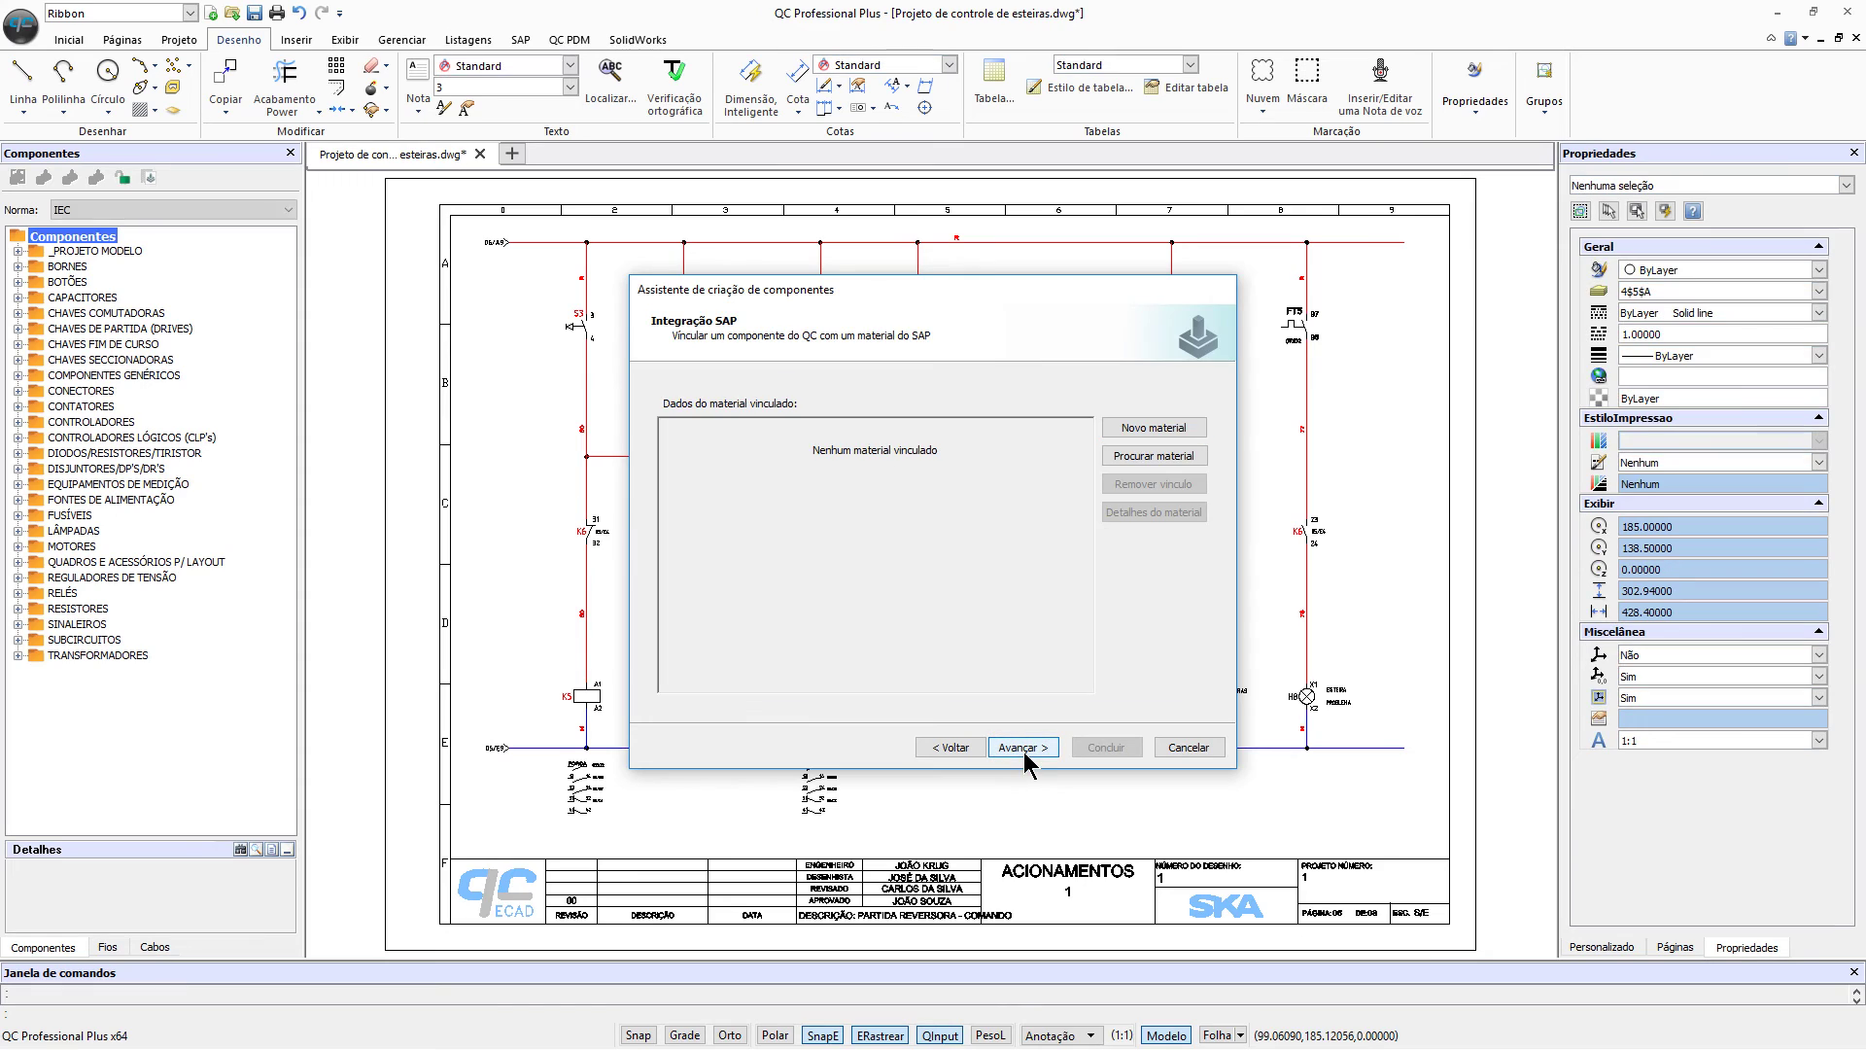
left_click(1037, 751)
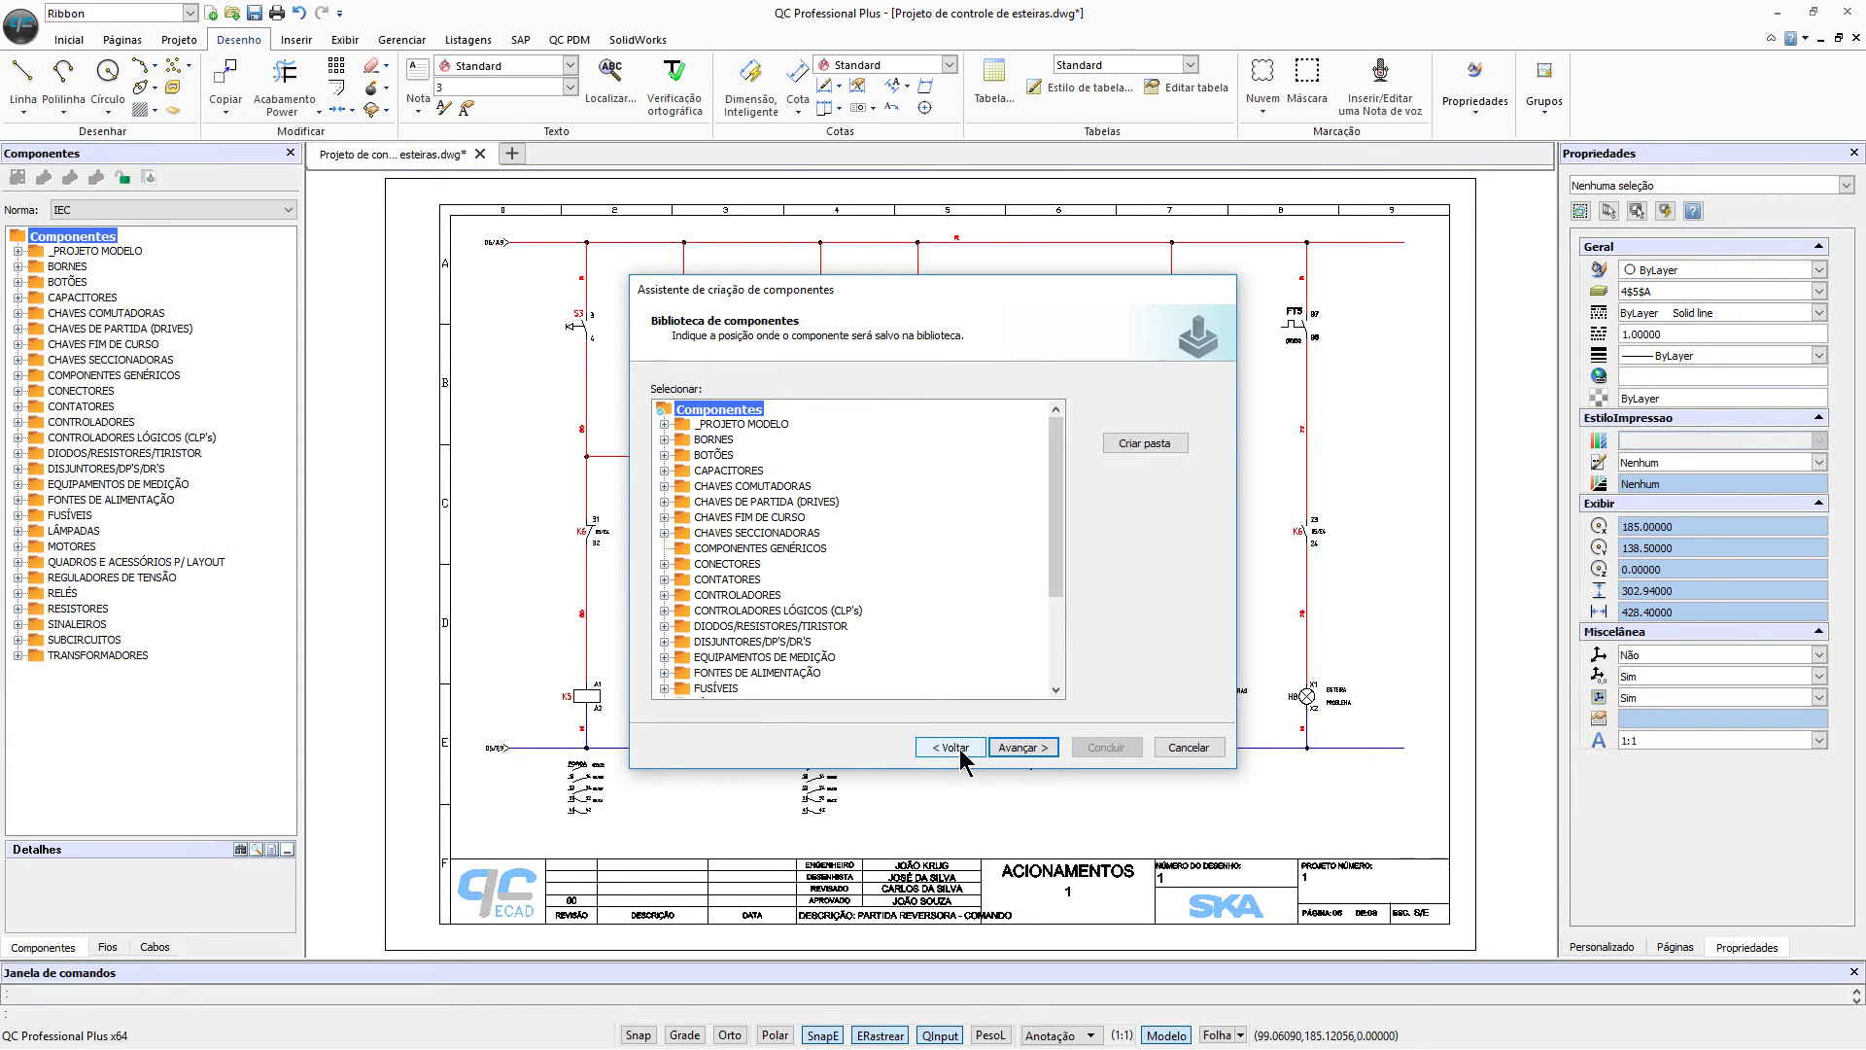
mouse_move(1057, 479)
left_mouse_down()
mouse_move(1061, 562)
mouse_move(1058, 459)
left_mouse_up()
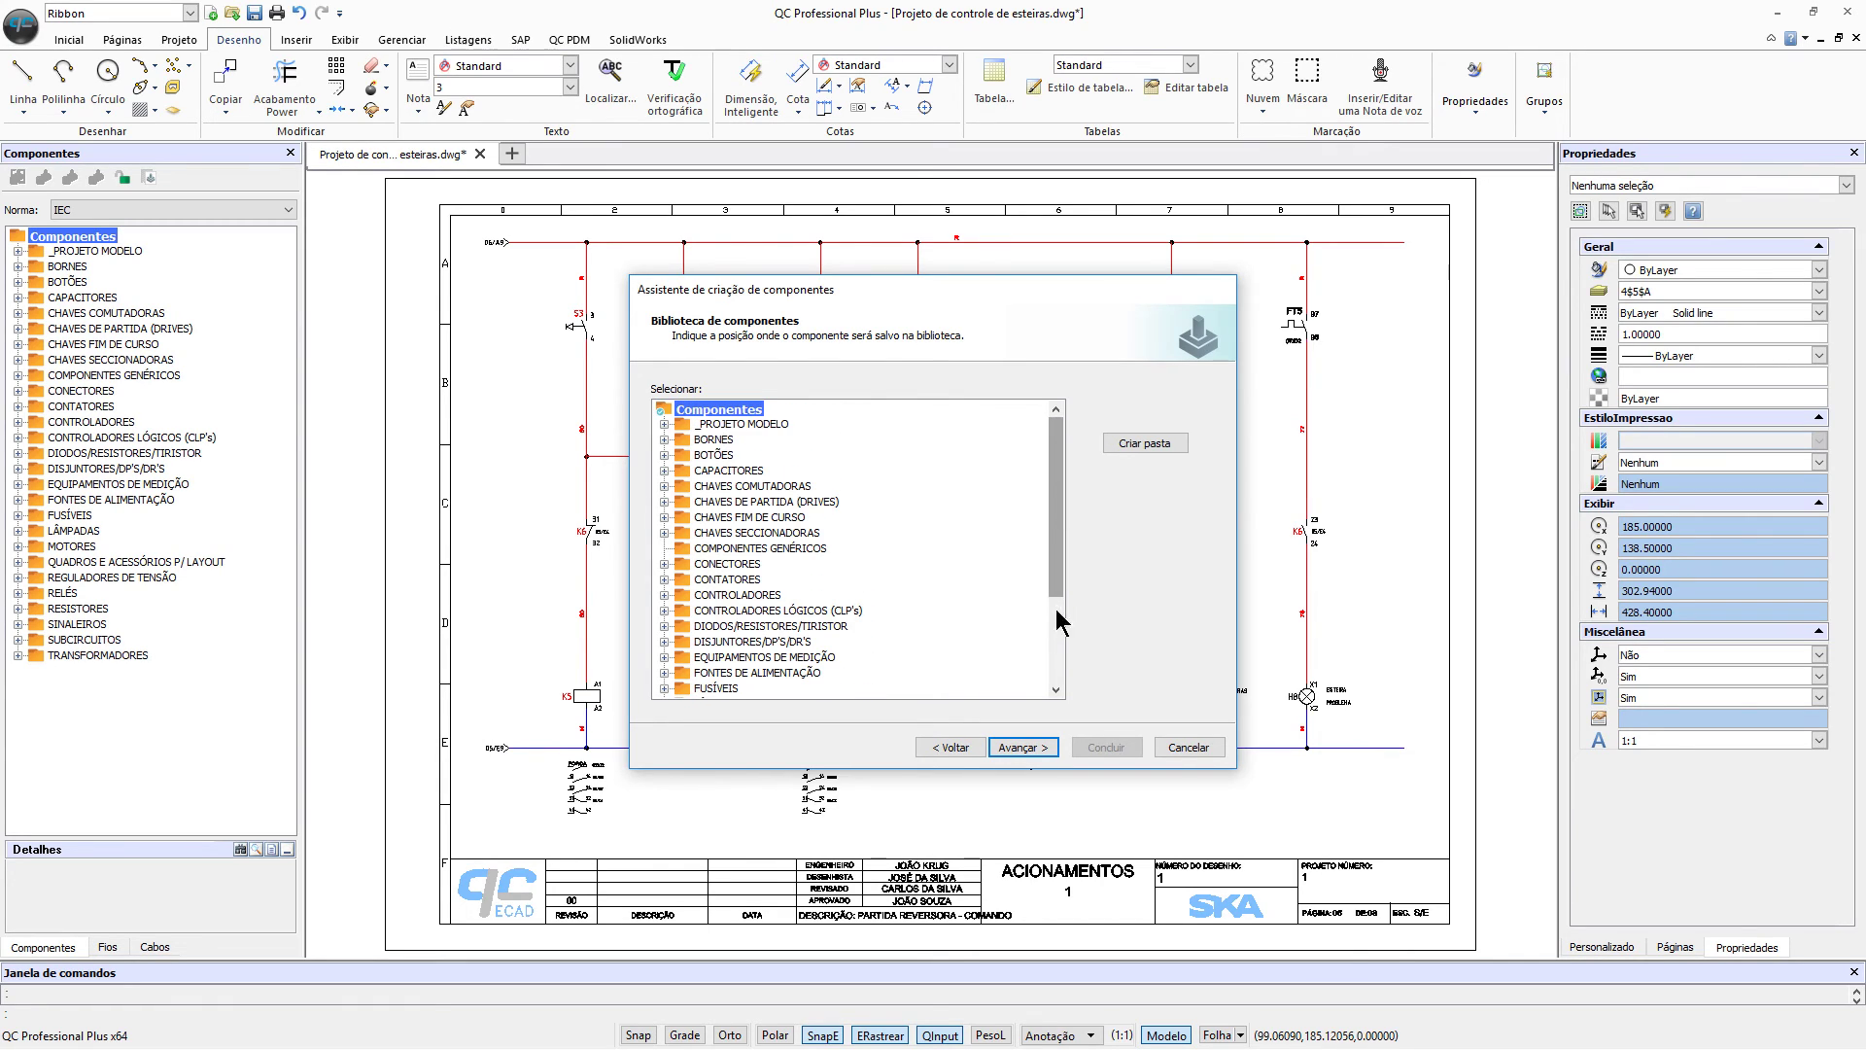
left_click(1022, 747)
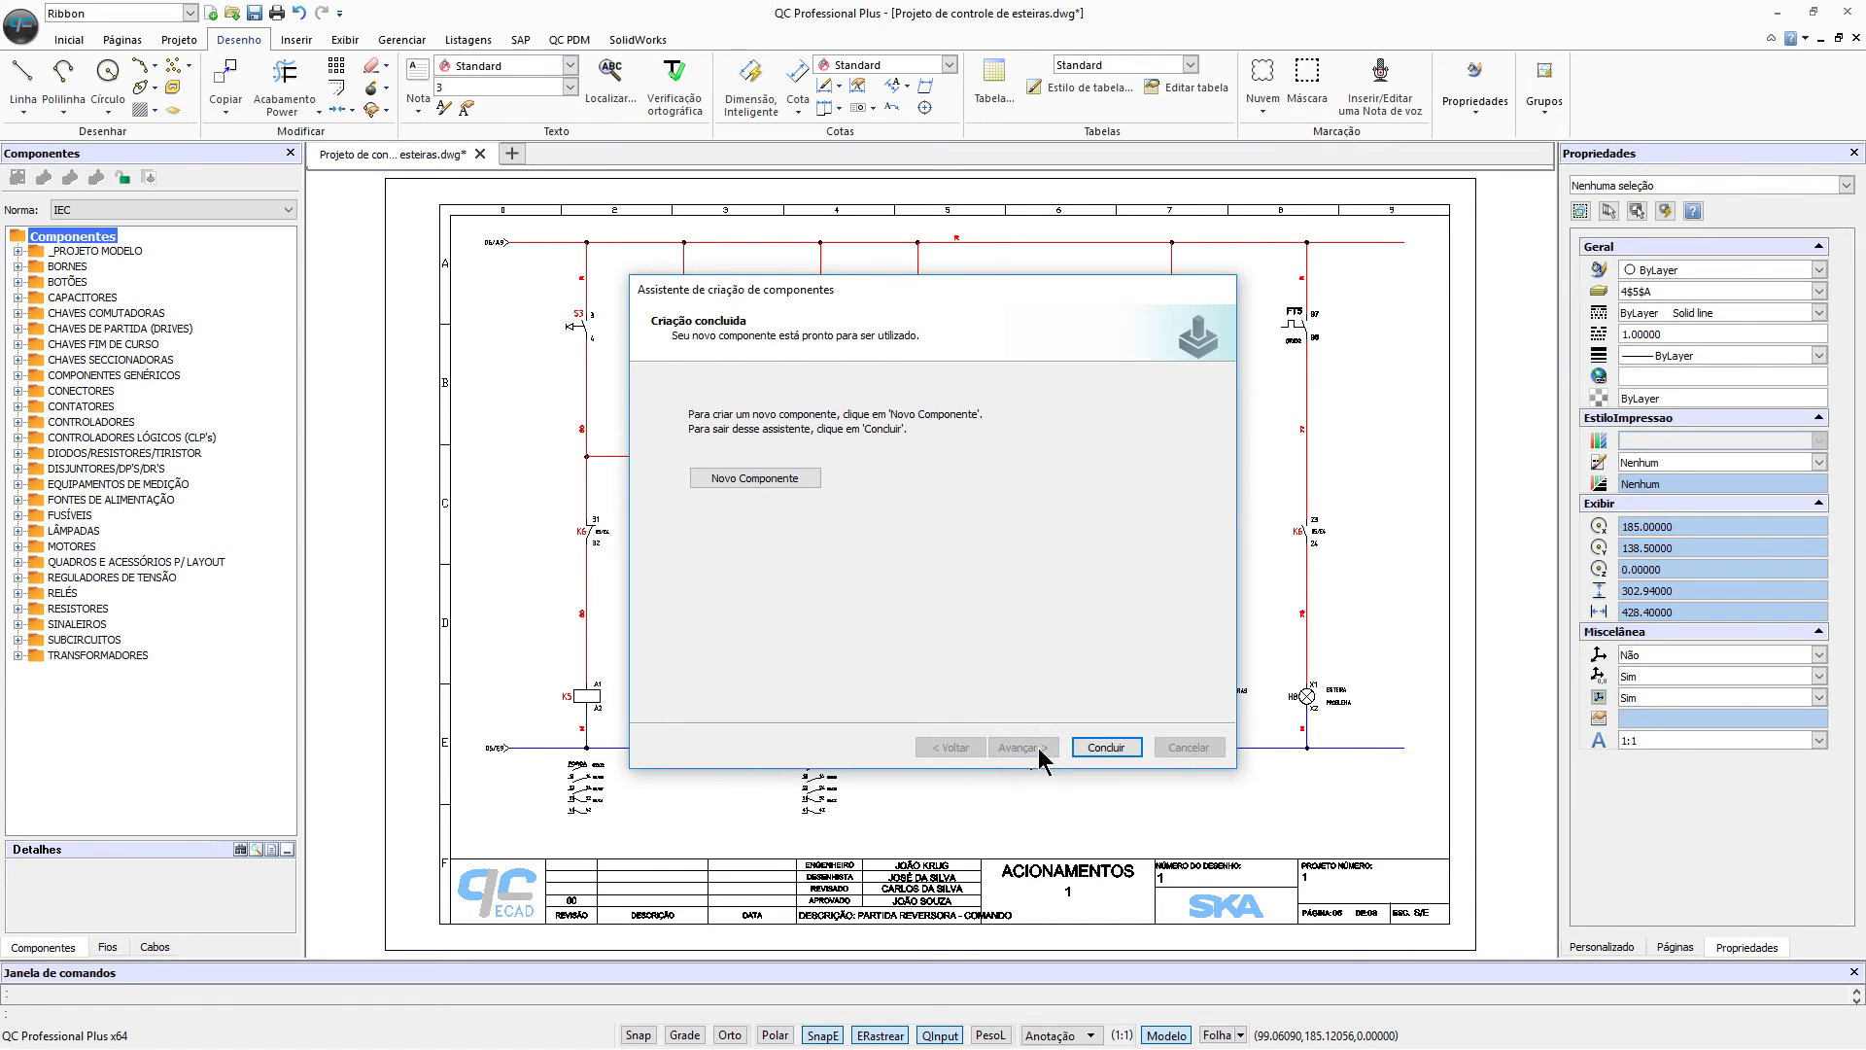
Step: Finish the wizard and widen the Componentes panel to show 'DISJUNTOR MONOPOLAR, SÉRIE SD61'
left_click(1108, 750)
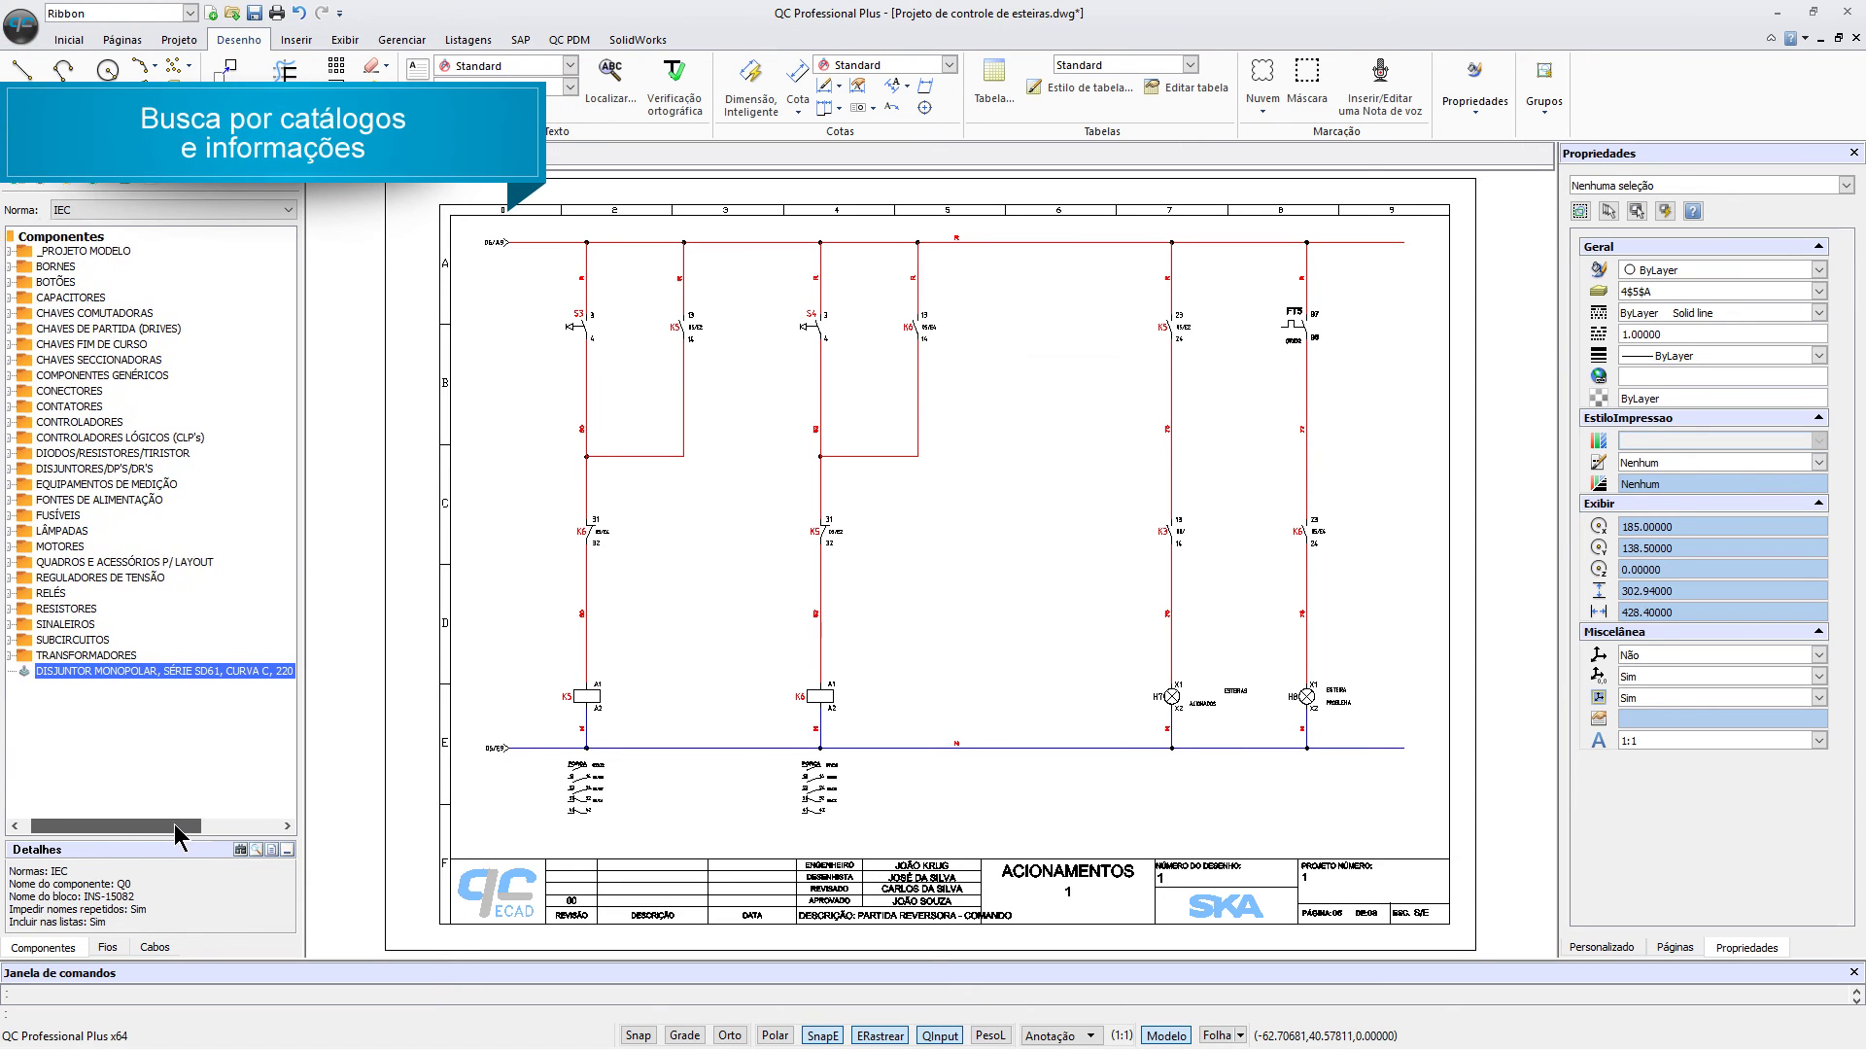
left_click_drag(299, 759, 496, 756)
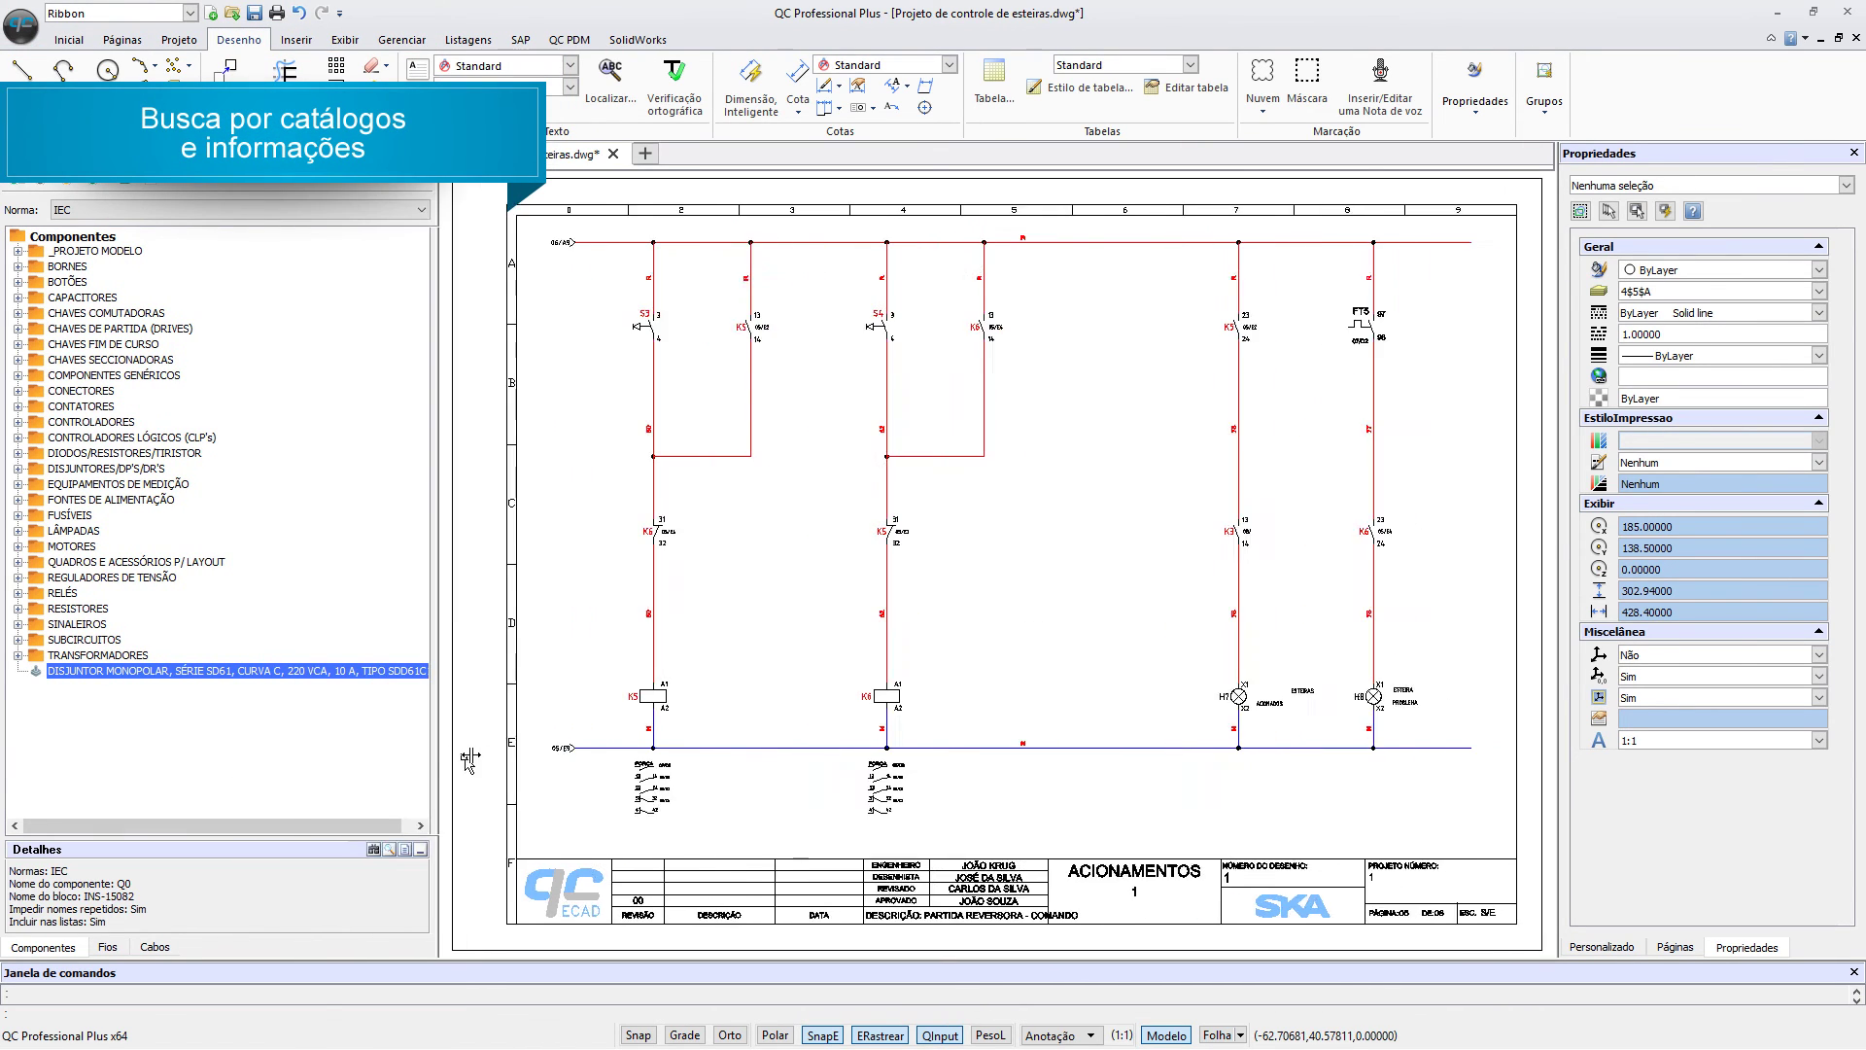